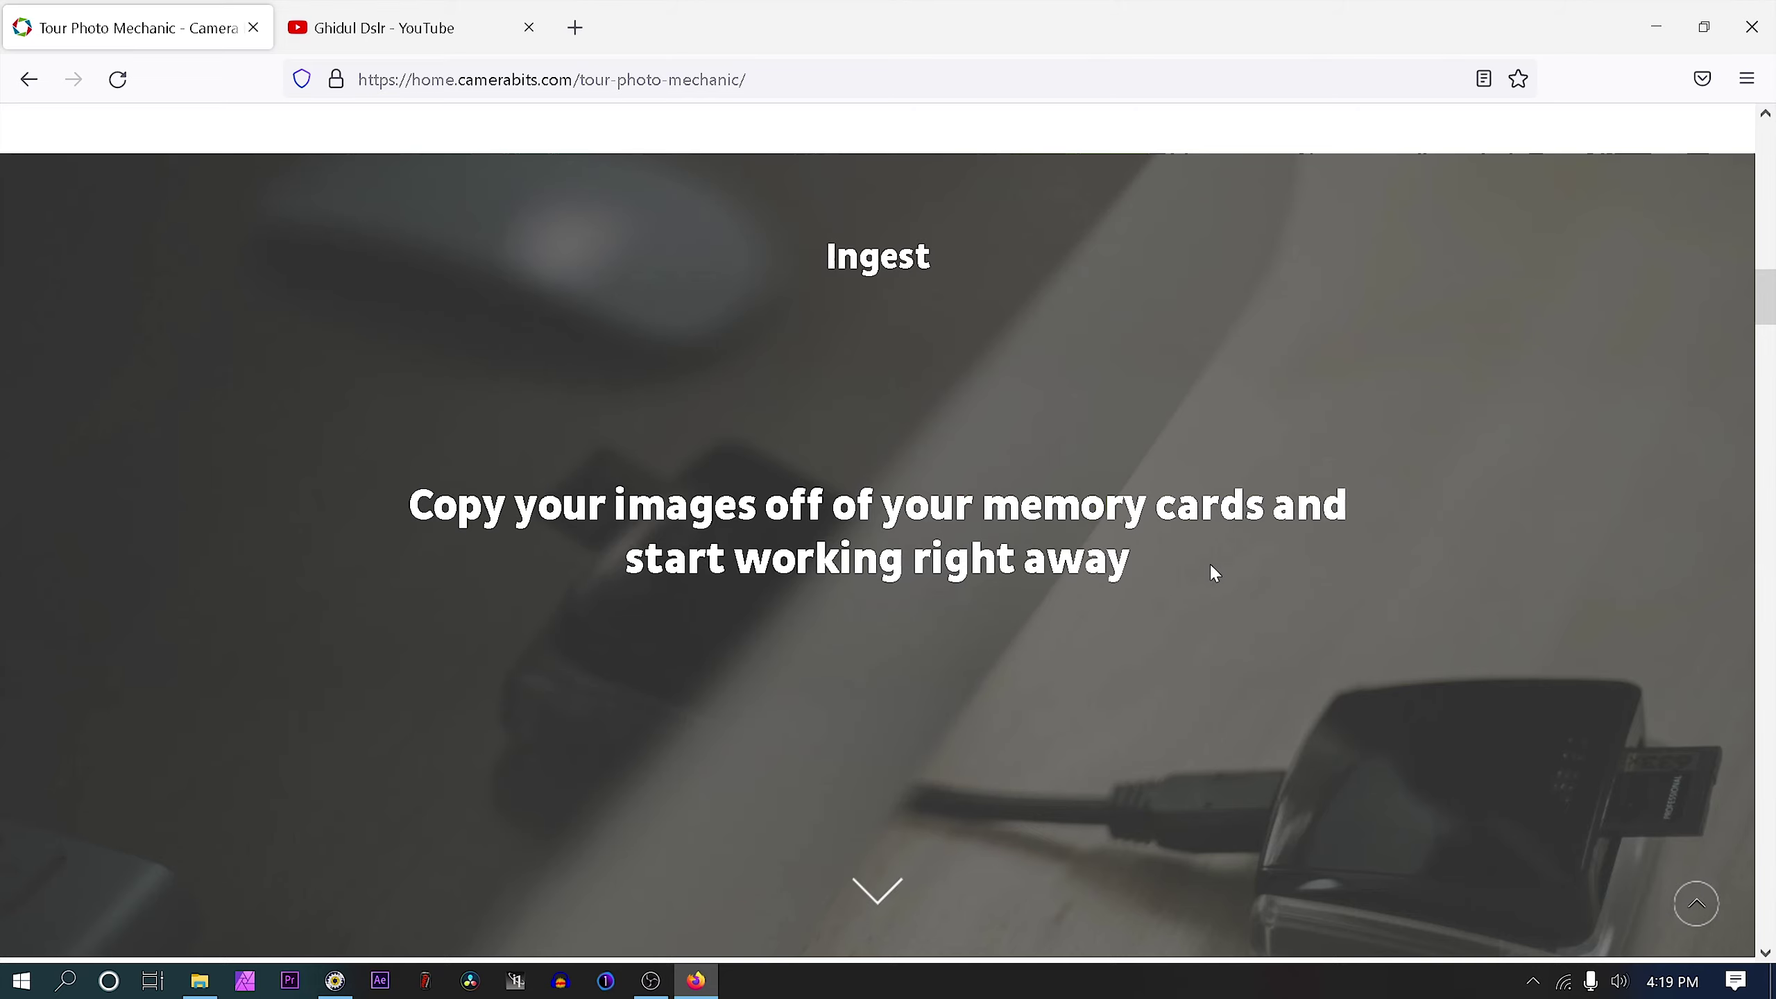
- Read the ingest, editing and free trial sections of the Photo Mechanic tour page and switch to the Photo Mechanic program
scroll(1210, 569, "down", 10)
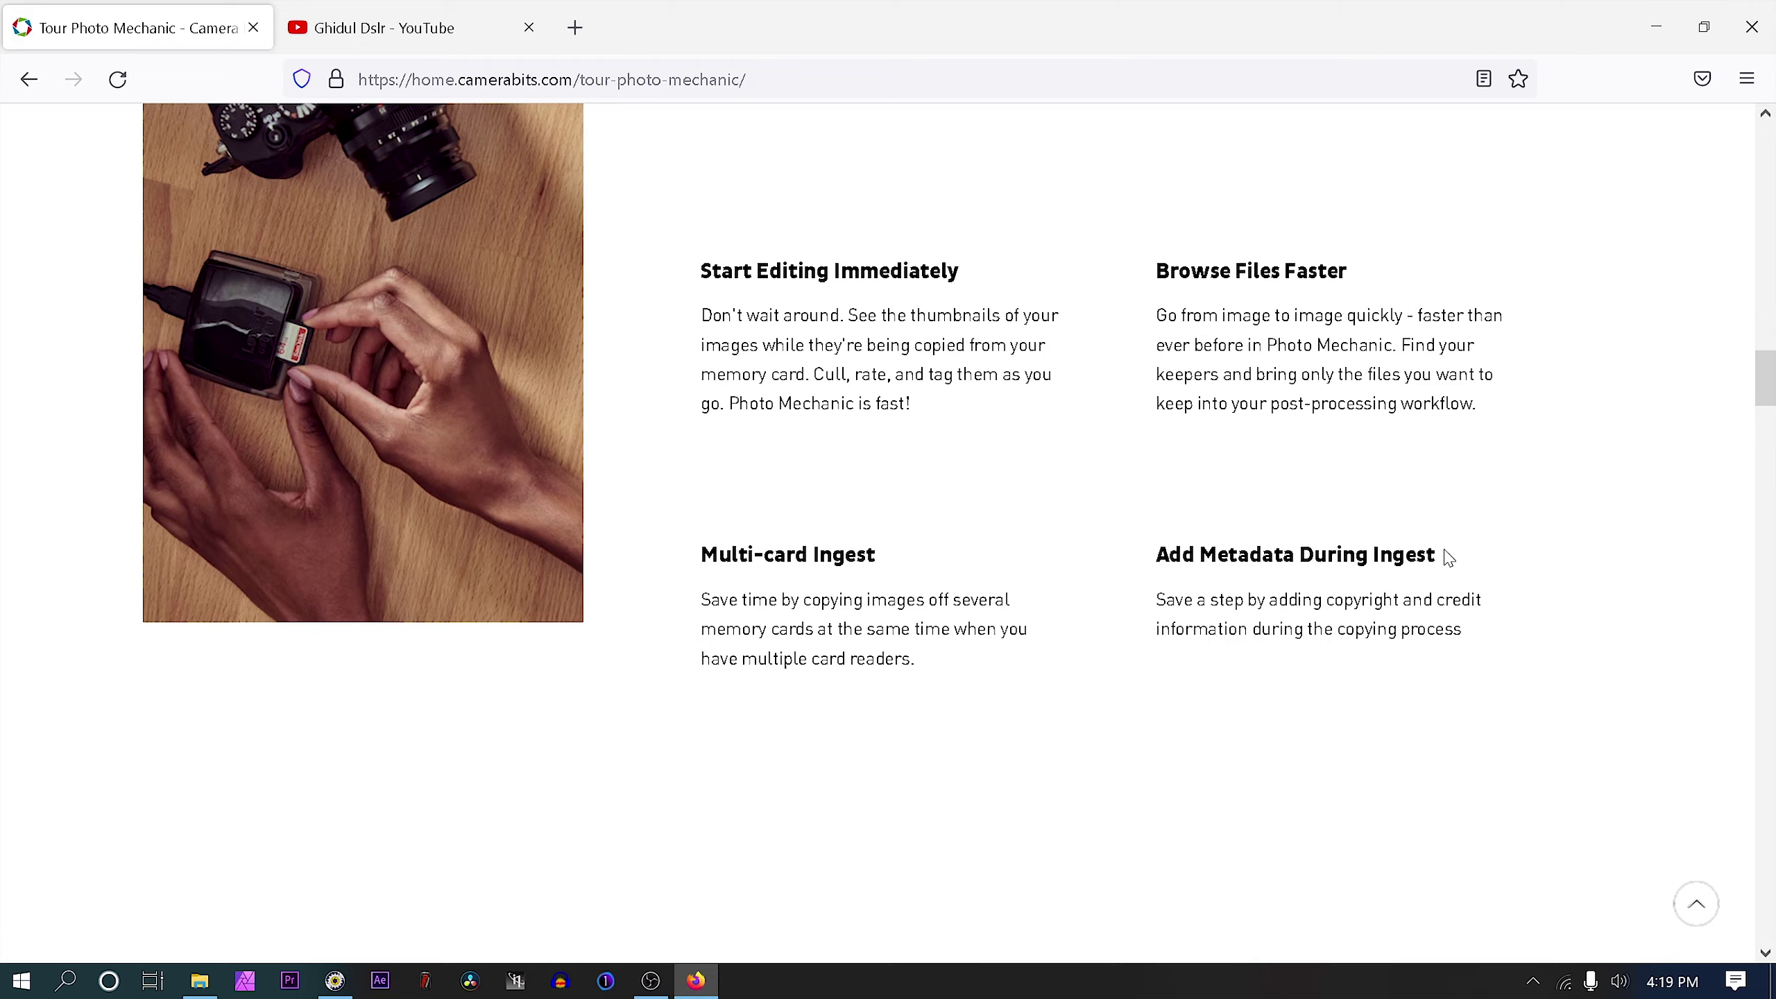
scroll(1448, 556, "down", 5)
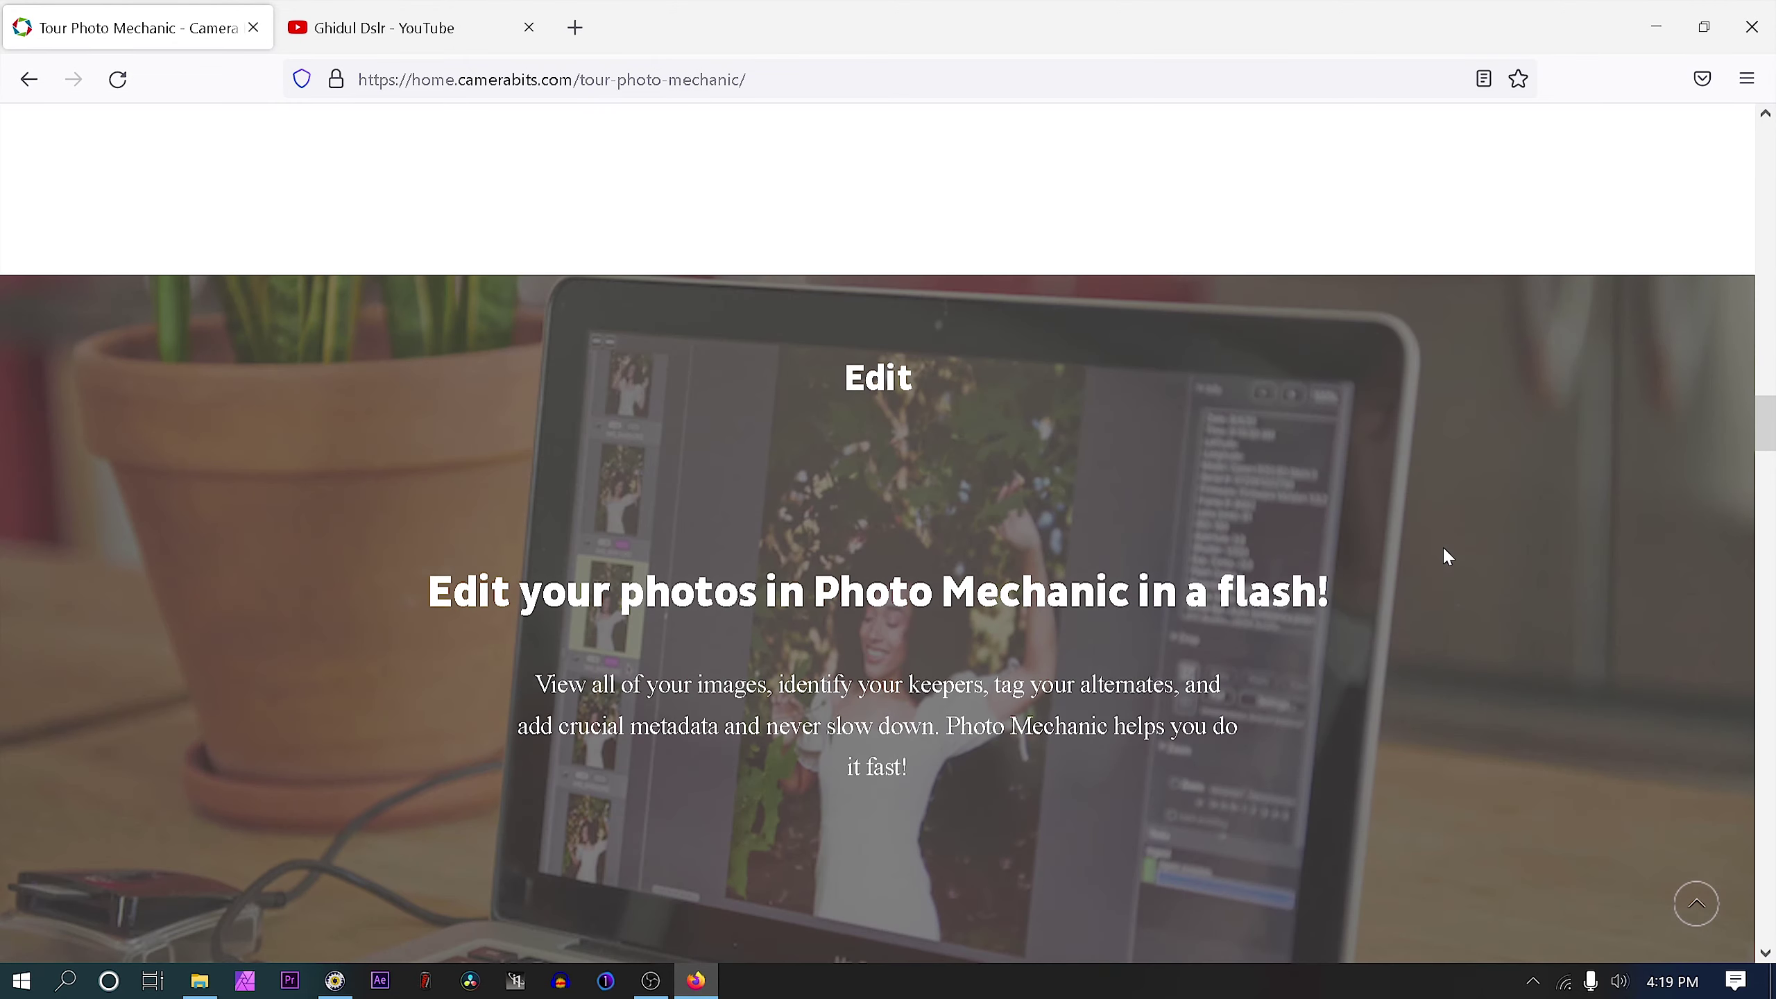
scroll(1434, 556, "up", 5)
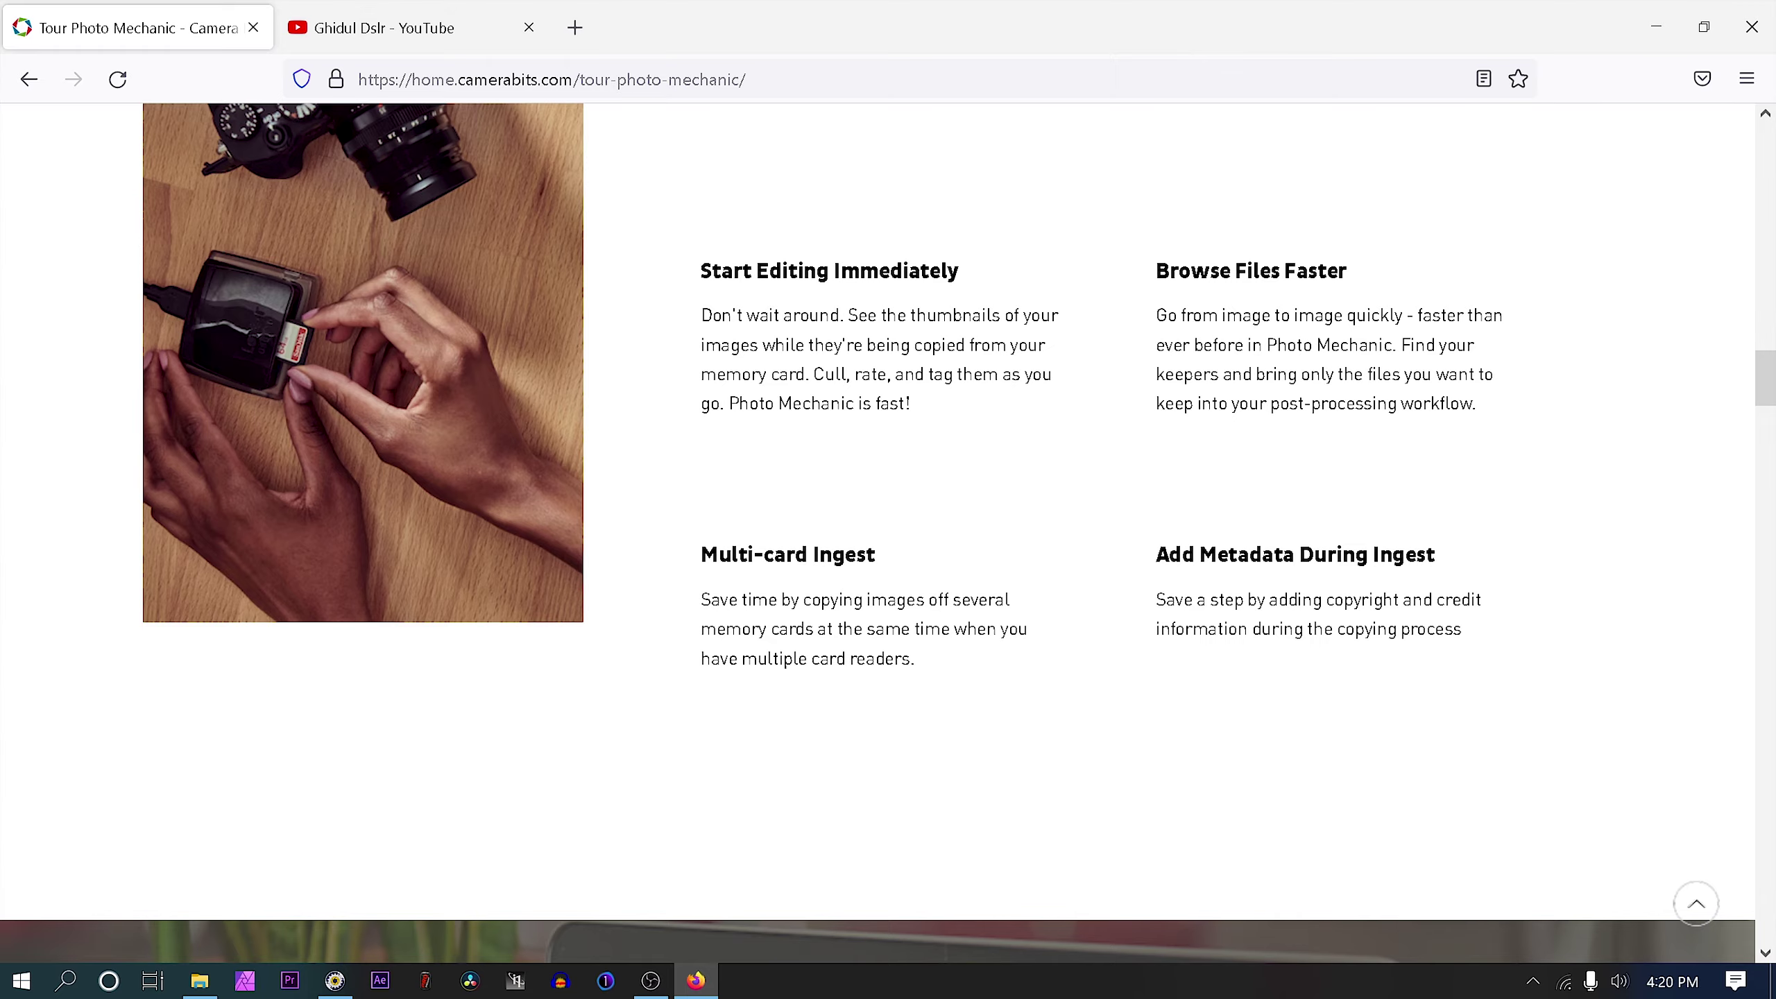
scroll(836, 553, "down", 12)
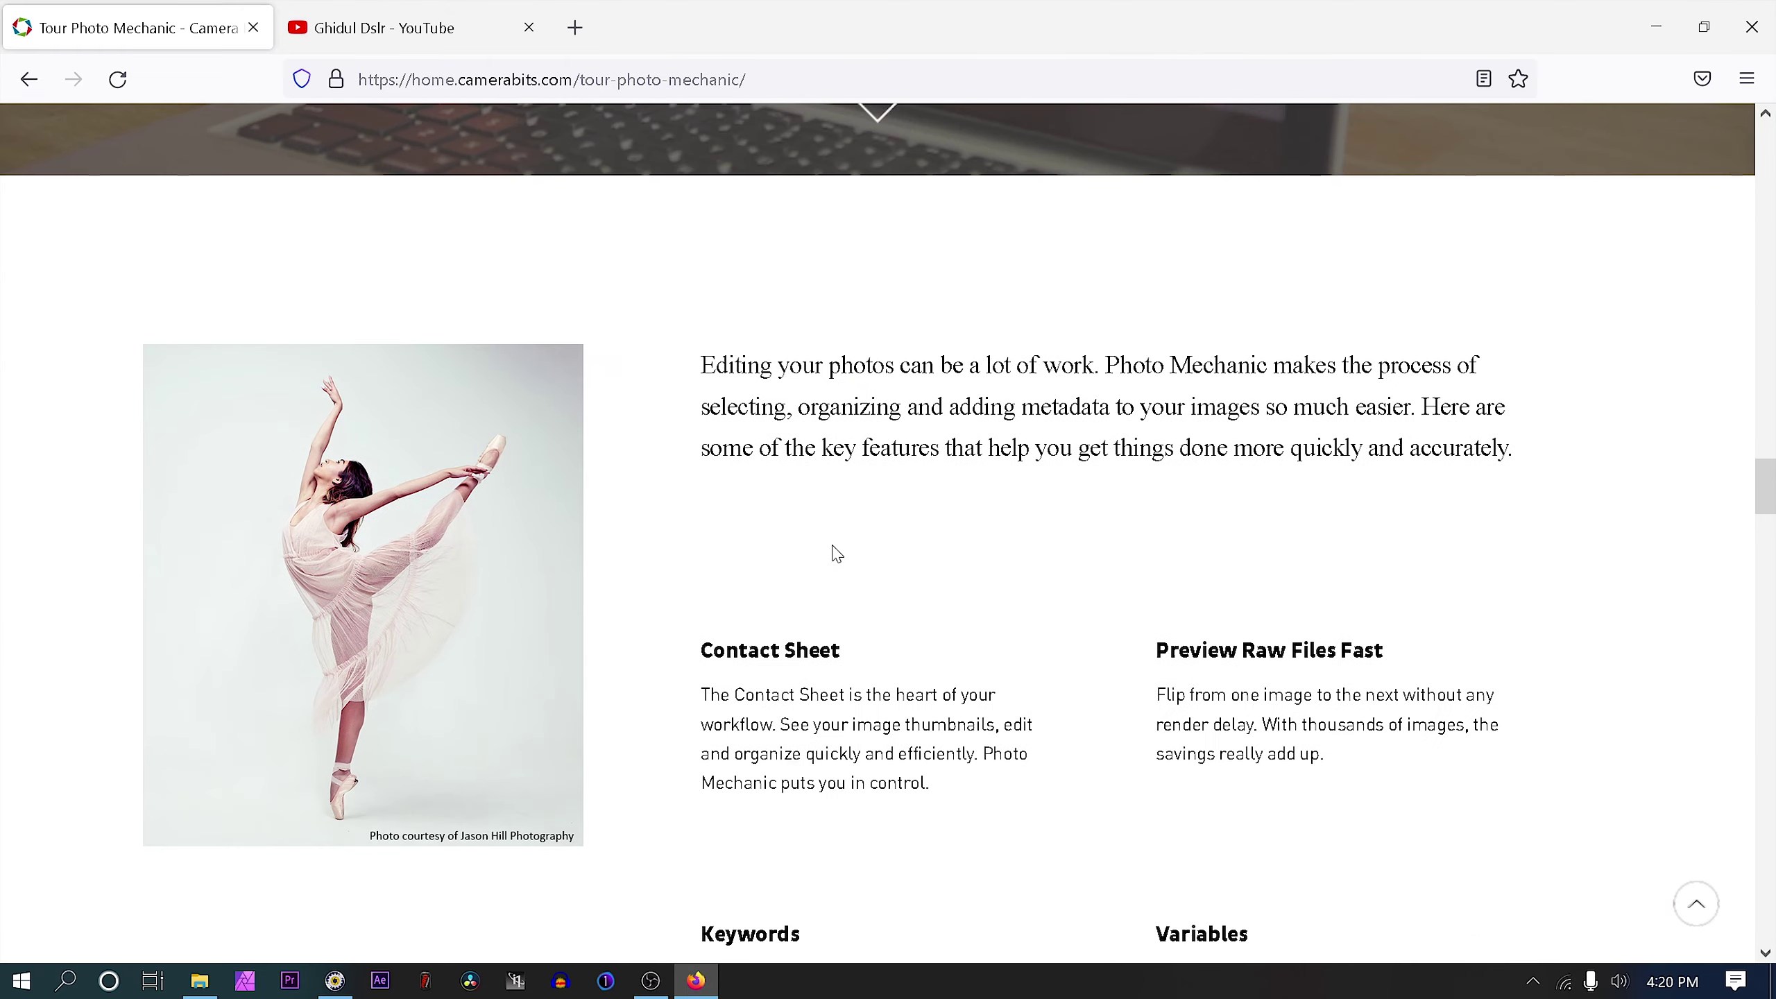
scroll(836, 553, "down", 4)
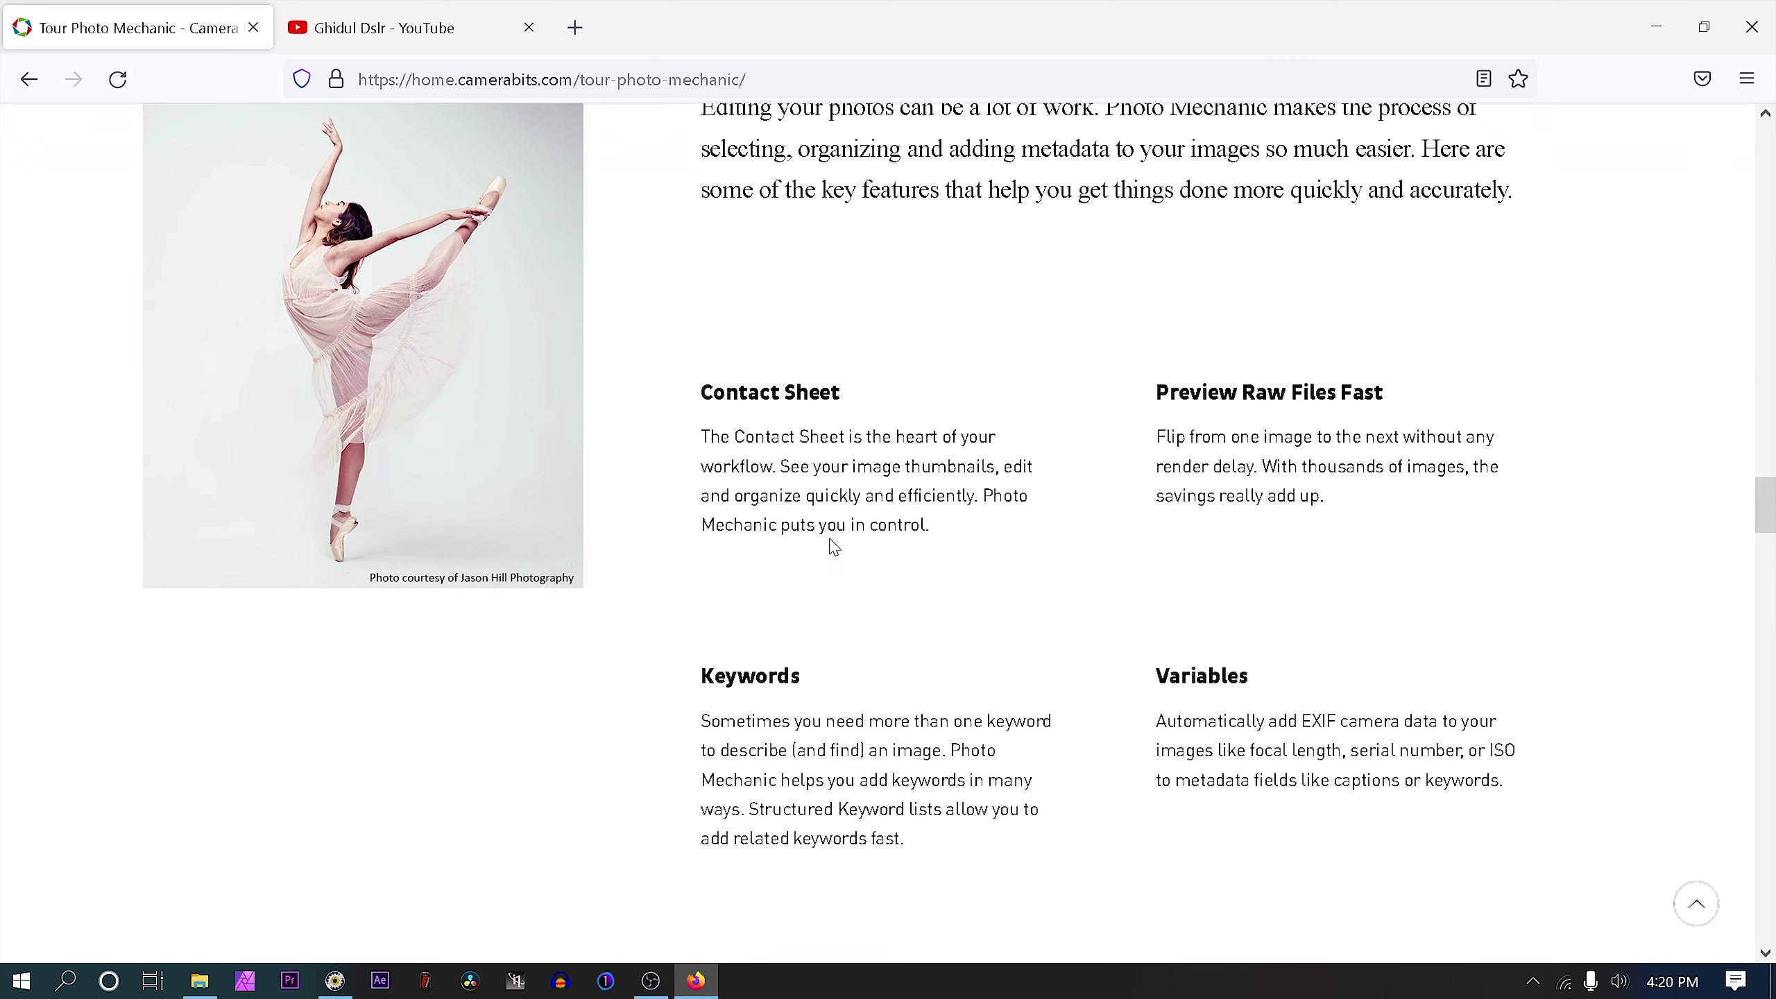
scroll(833, 547, "down", 15)
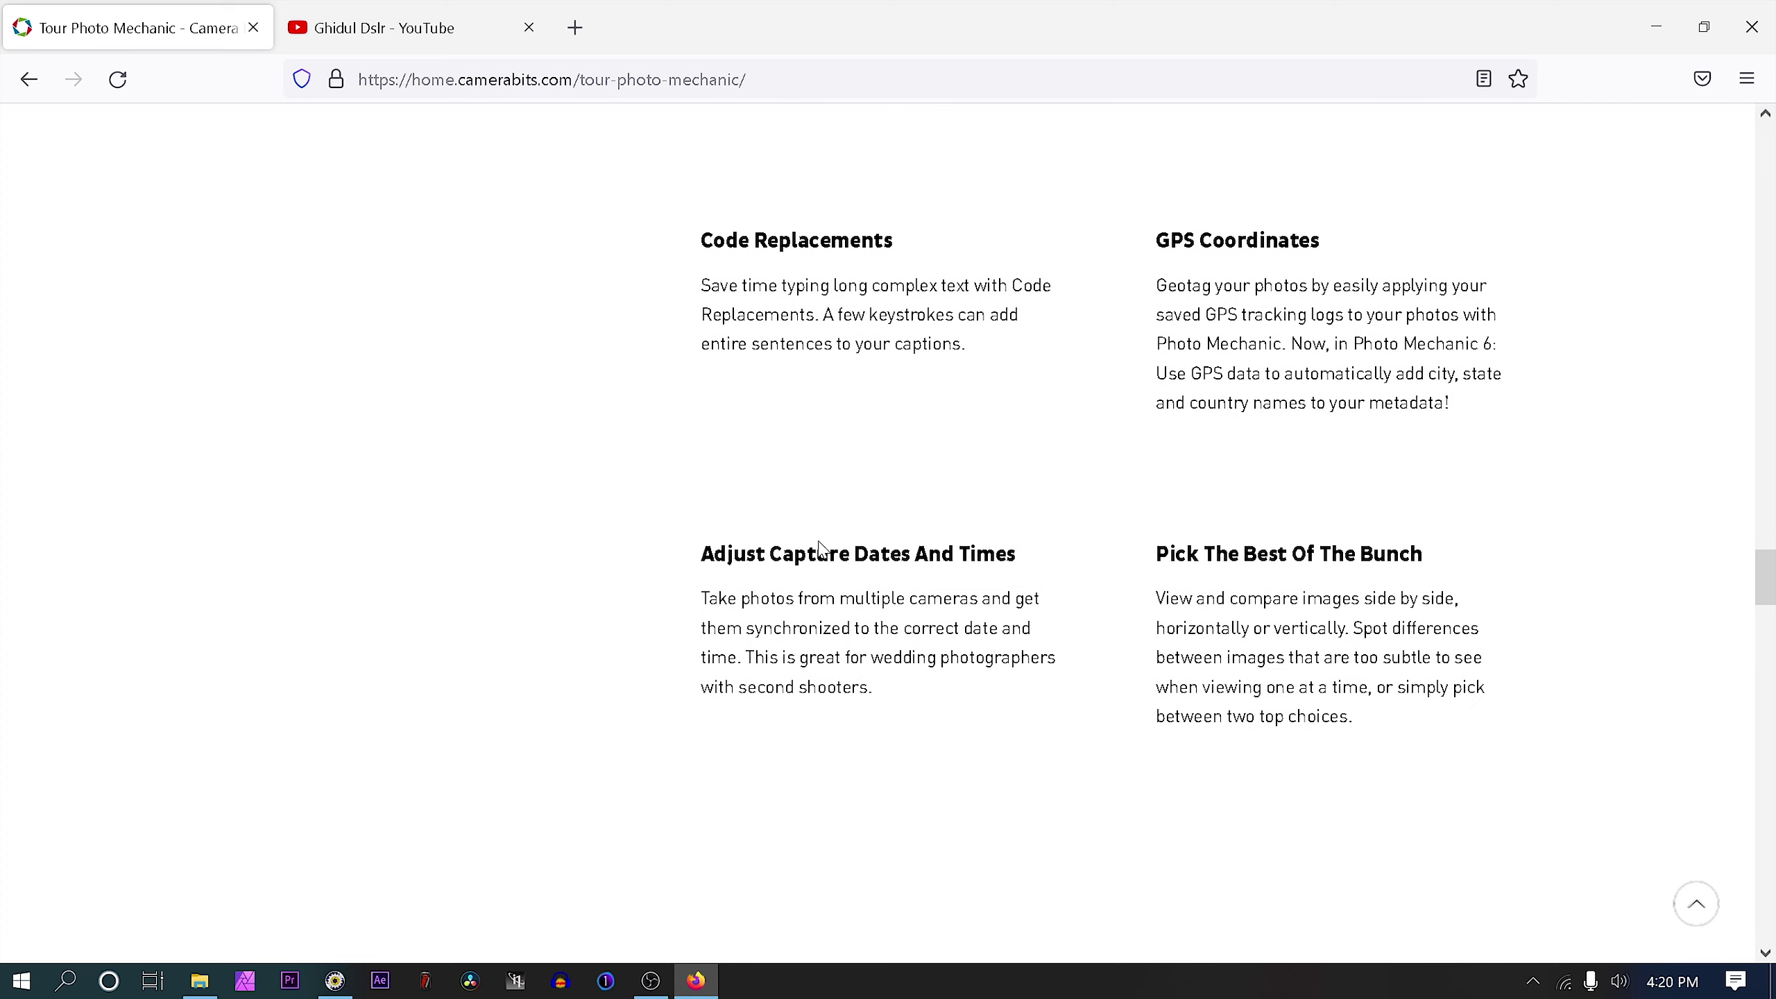
scroll(888, 469, "down", 15)
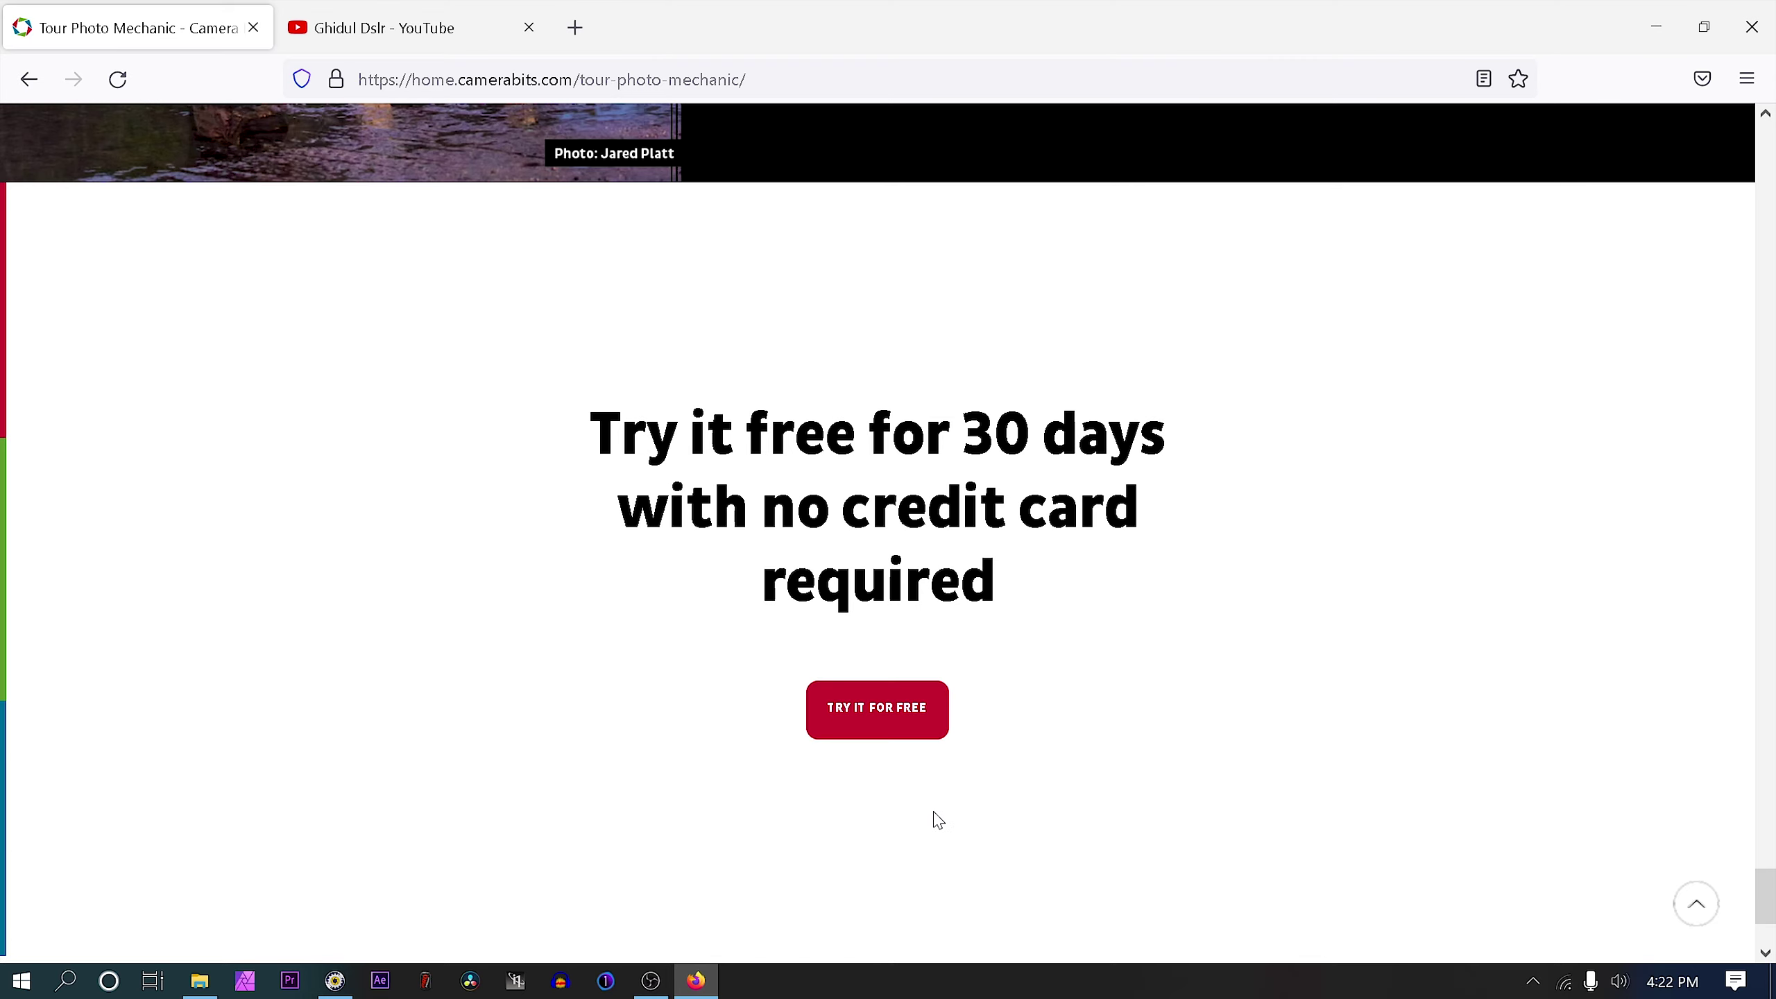
left_click(335, 981)
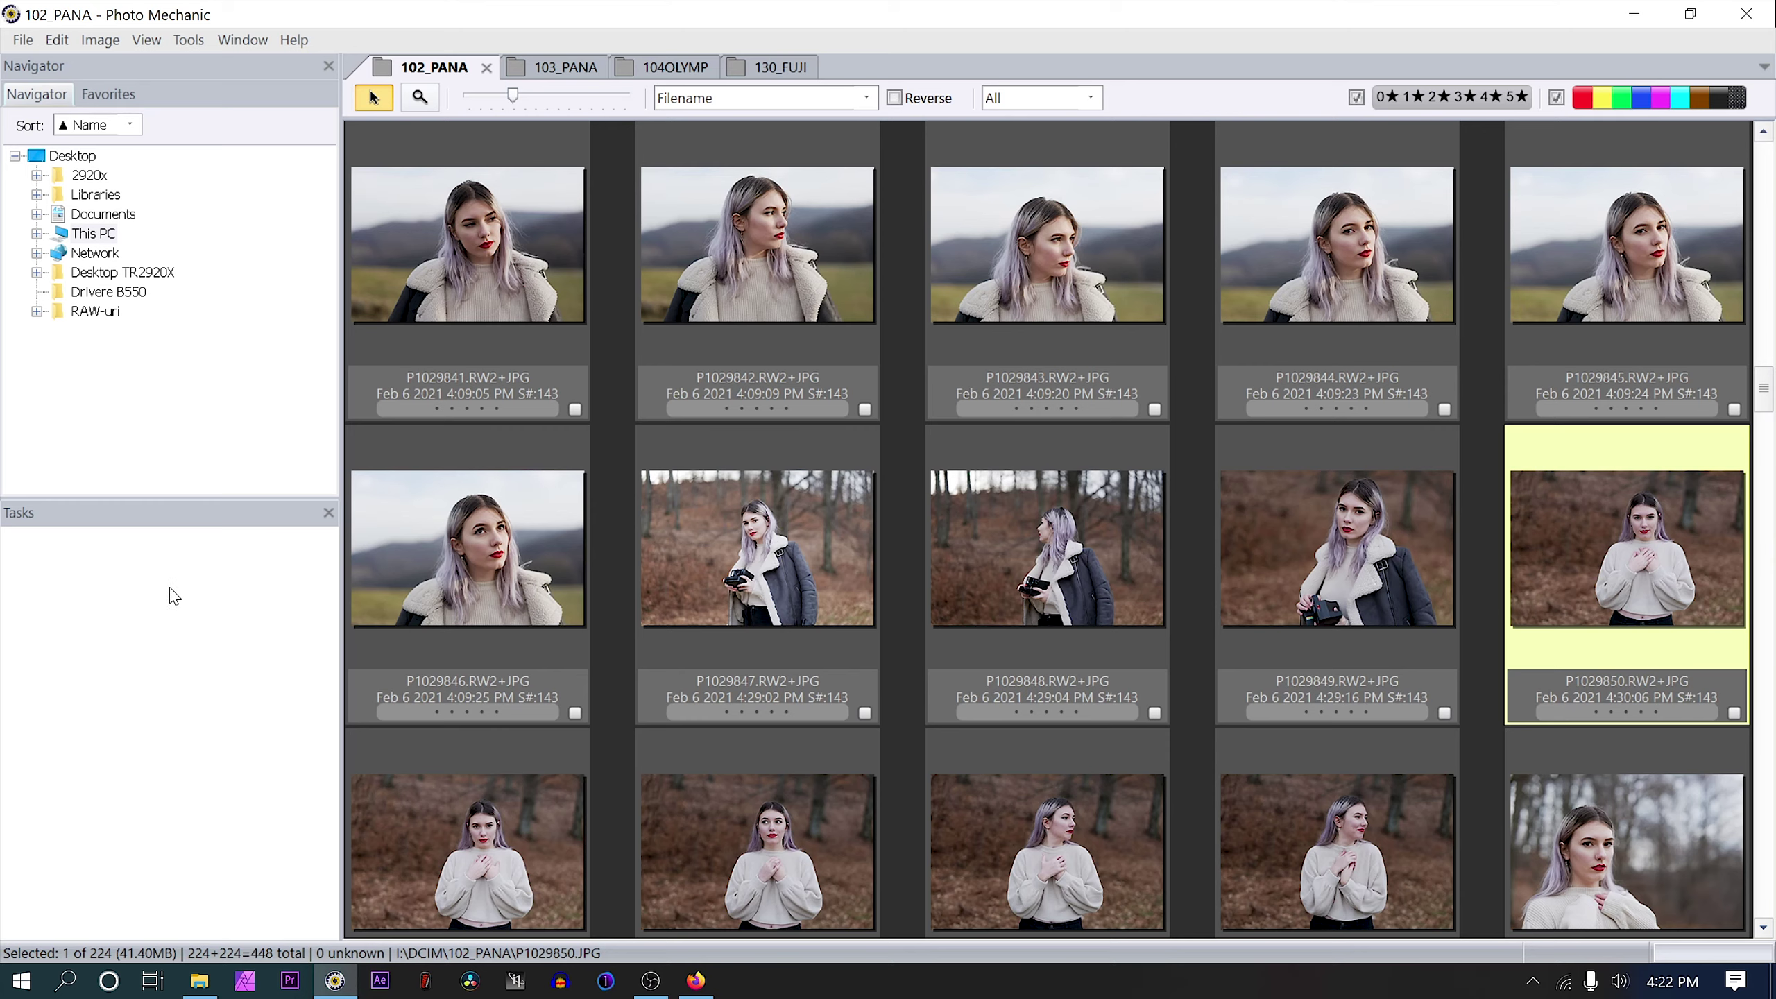
- Try out the Ingest settings with a secondary destination and renaming of ingested photos enabled
left_click(30, 43)
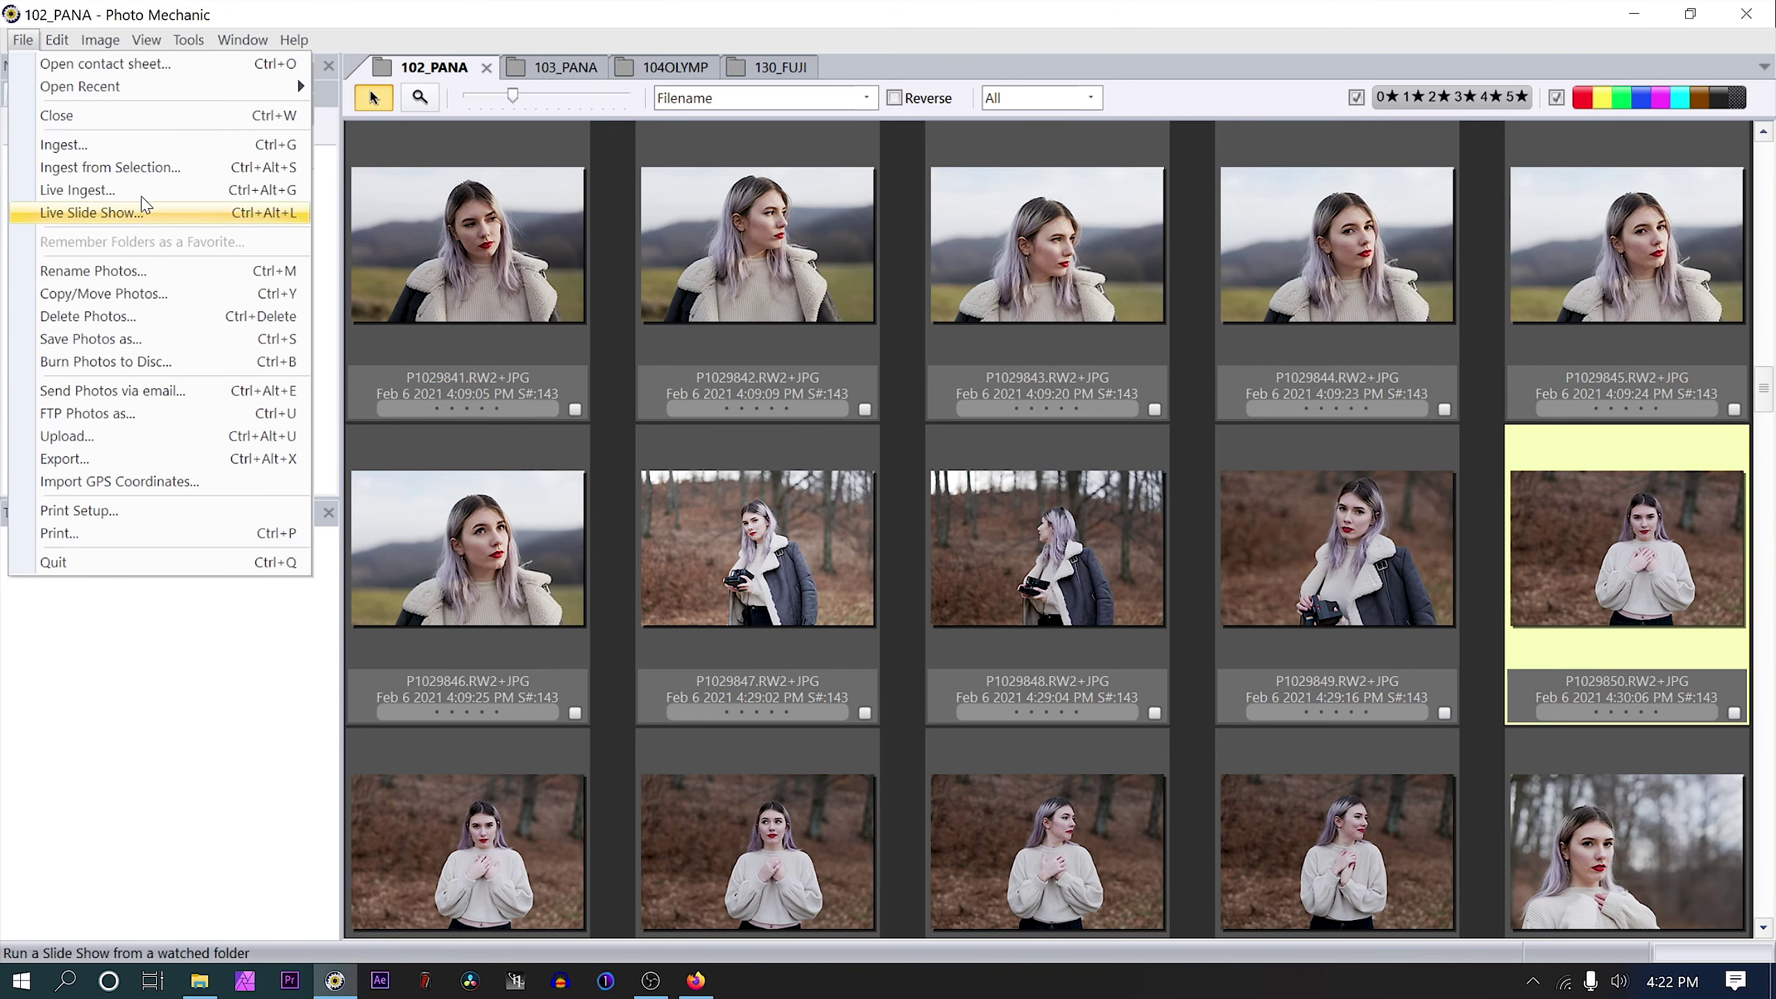
left_click(140, 149)
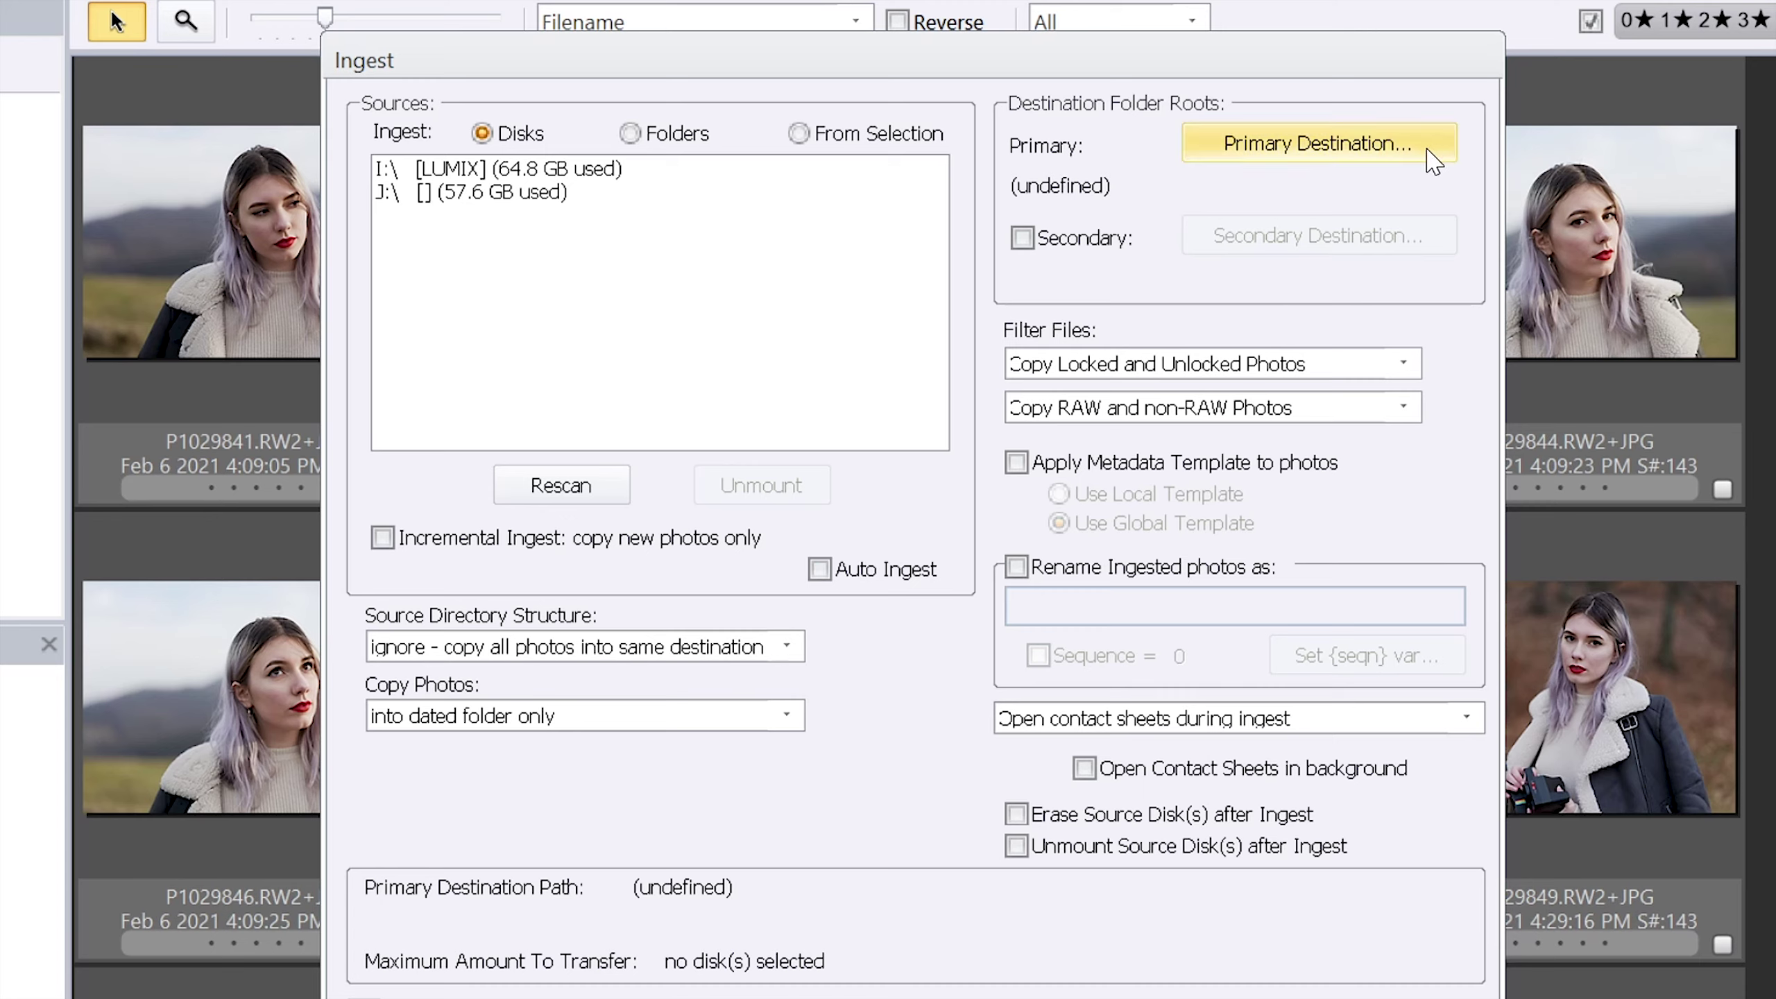
left_click(1123, 241)
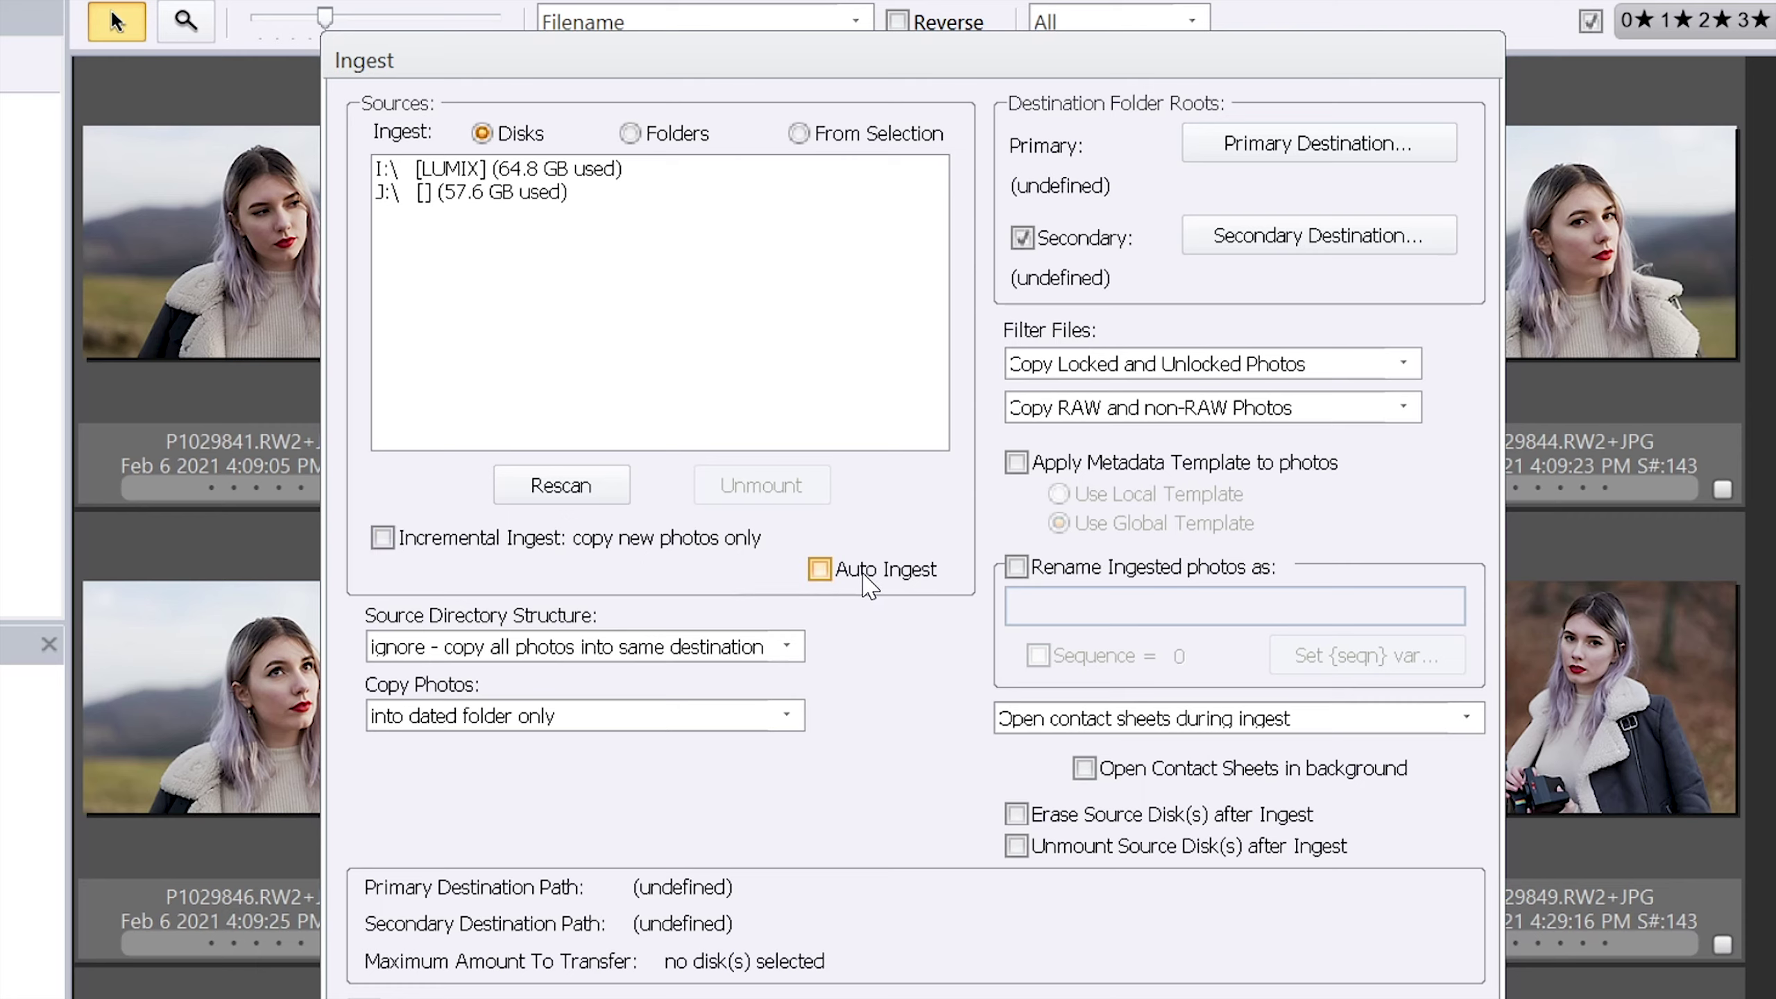
left_click(1015, 567)
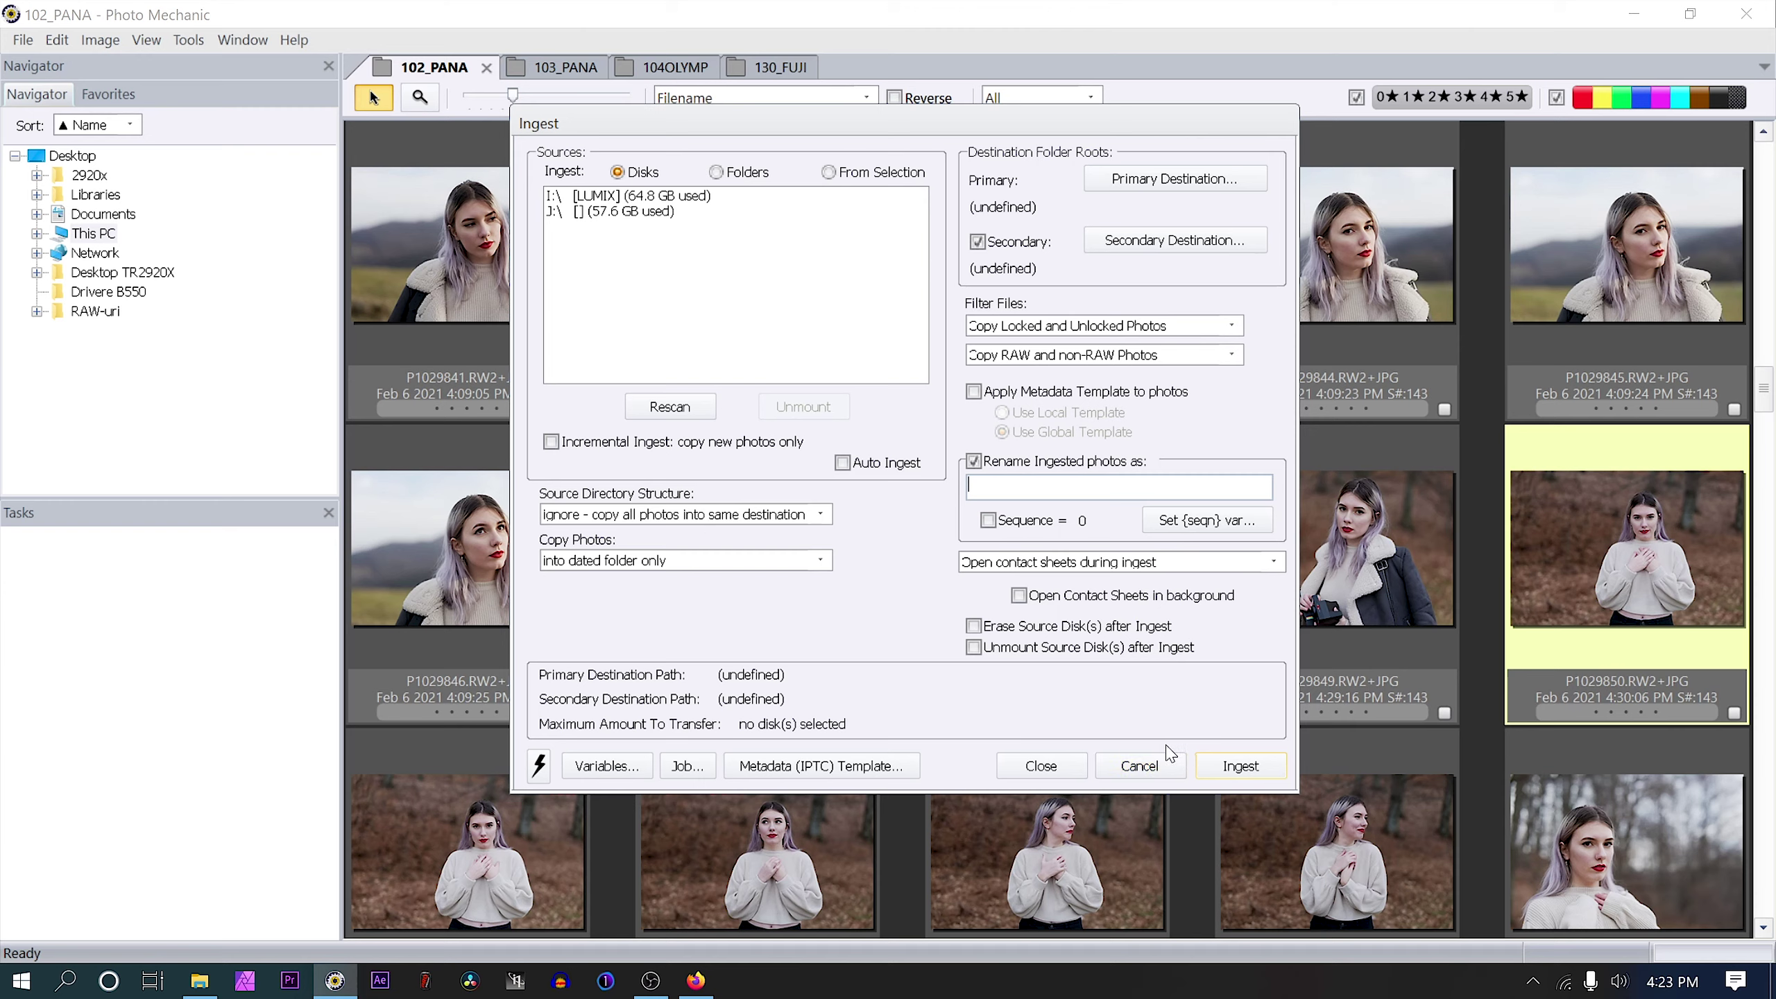
left_click(1140, 765)
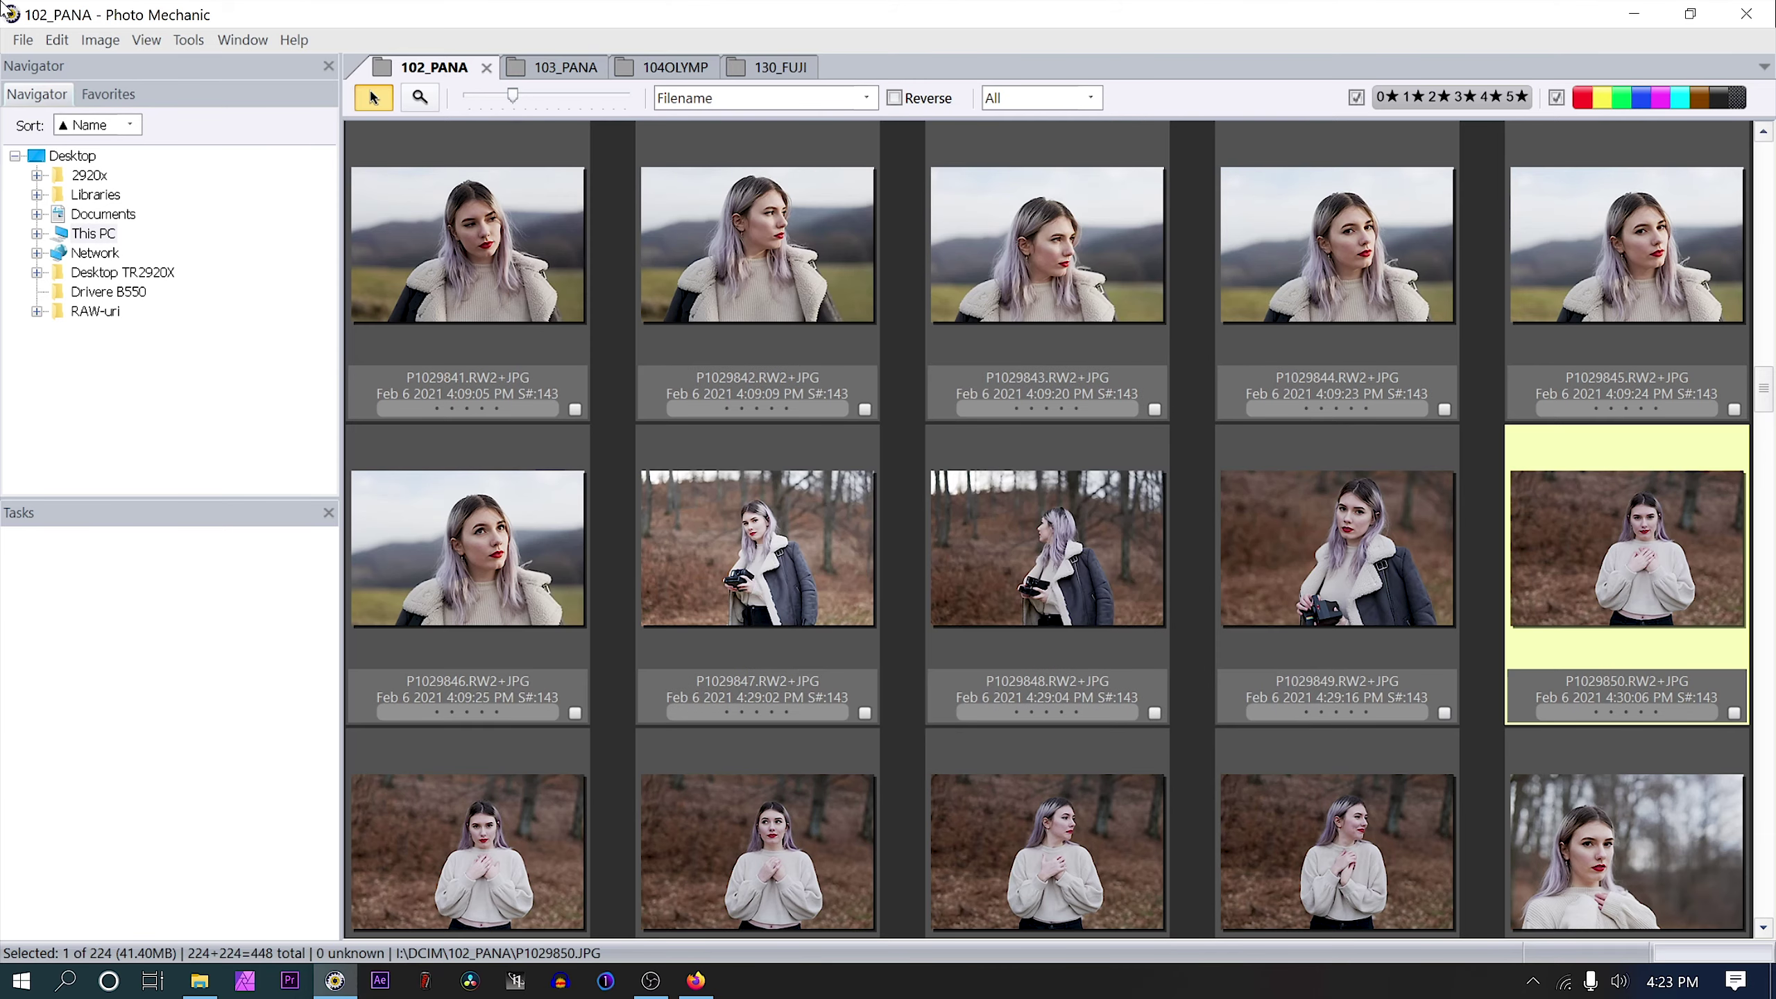
- View the File Uploader settings and the available upload services
left_click(23, 39)
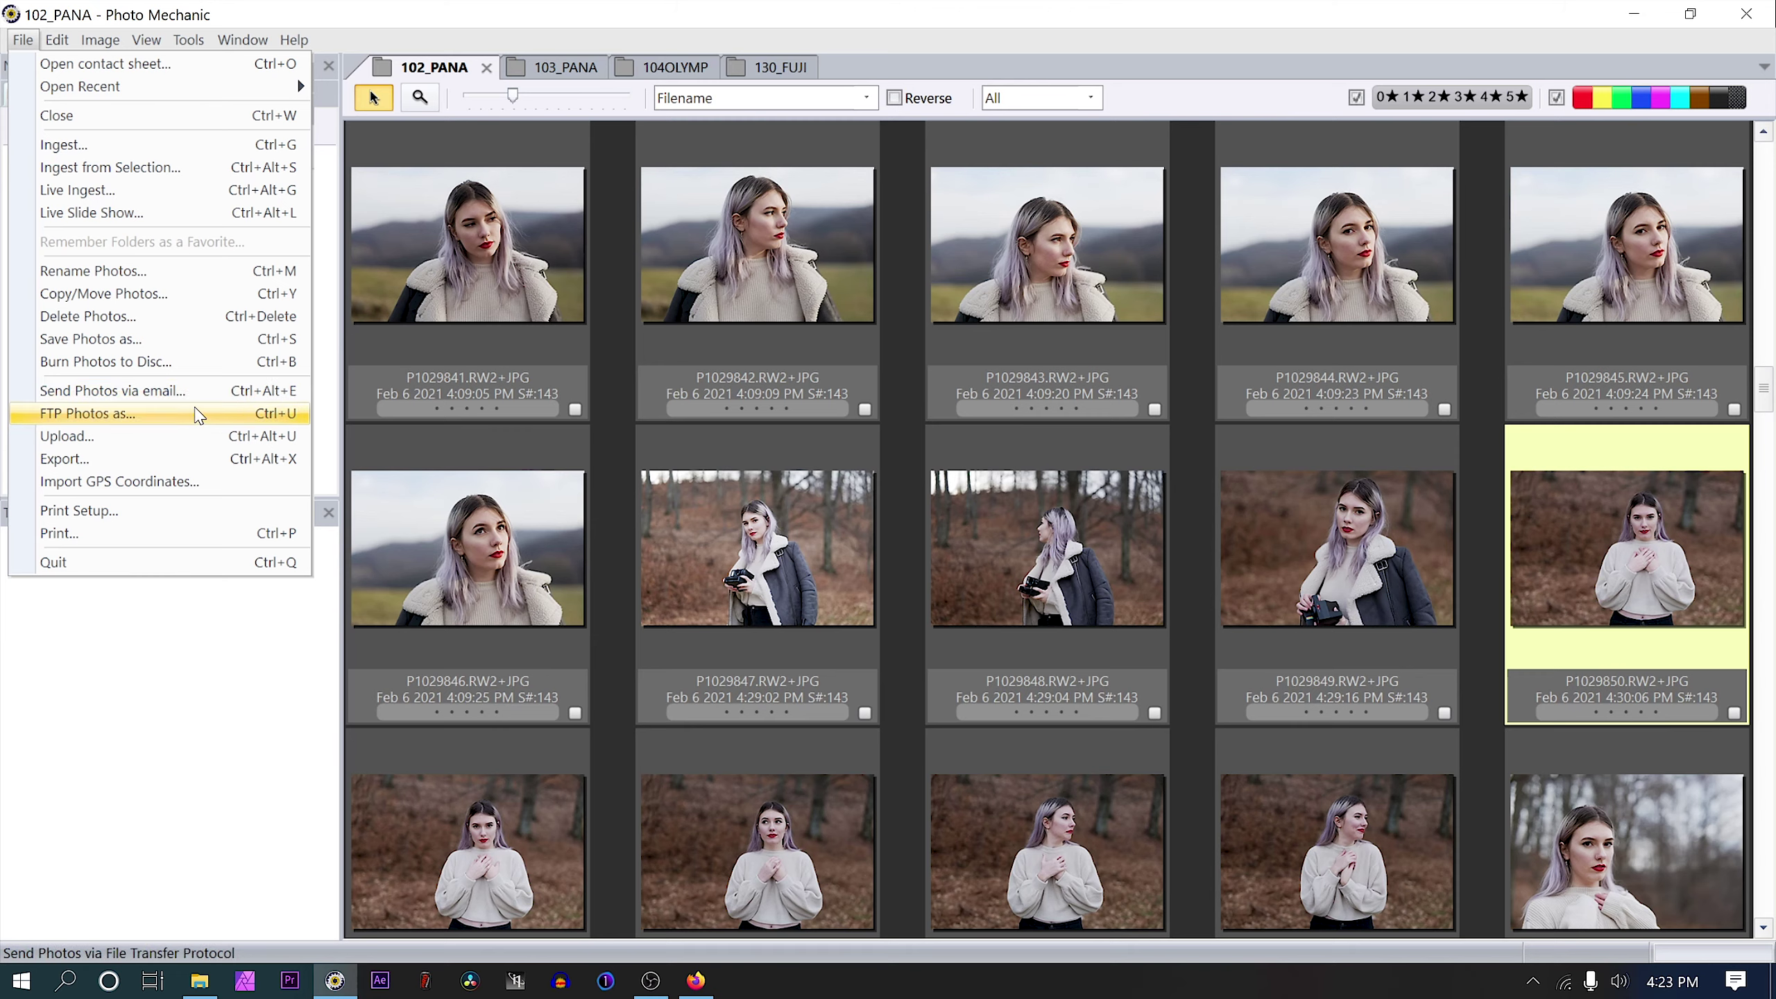
left_click(202, 436)
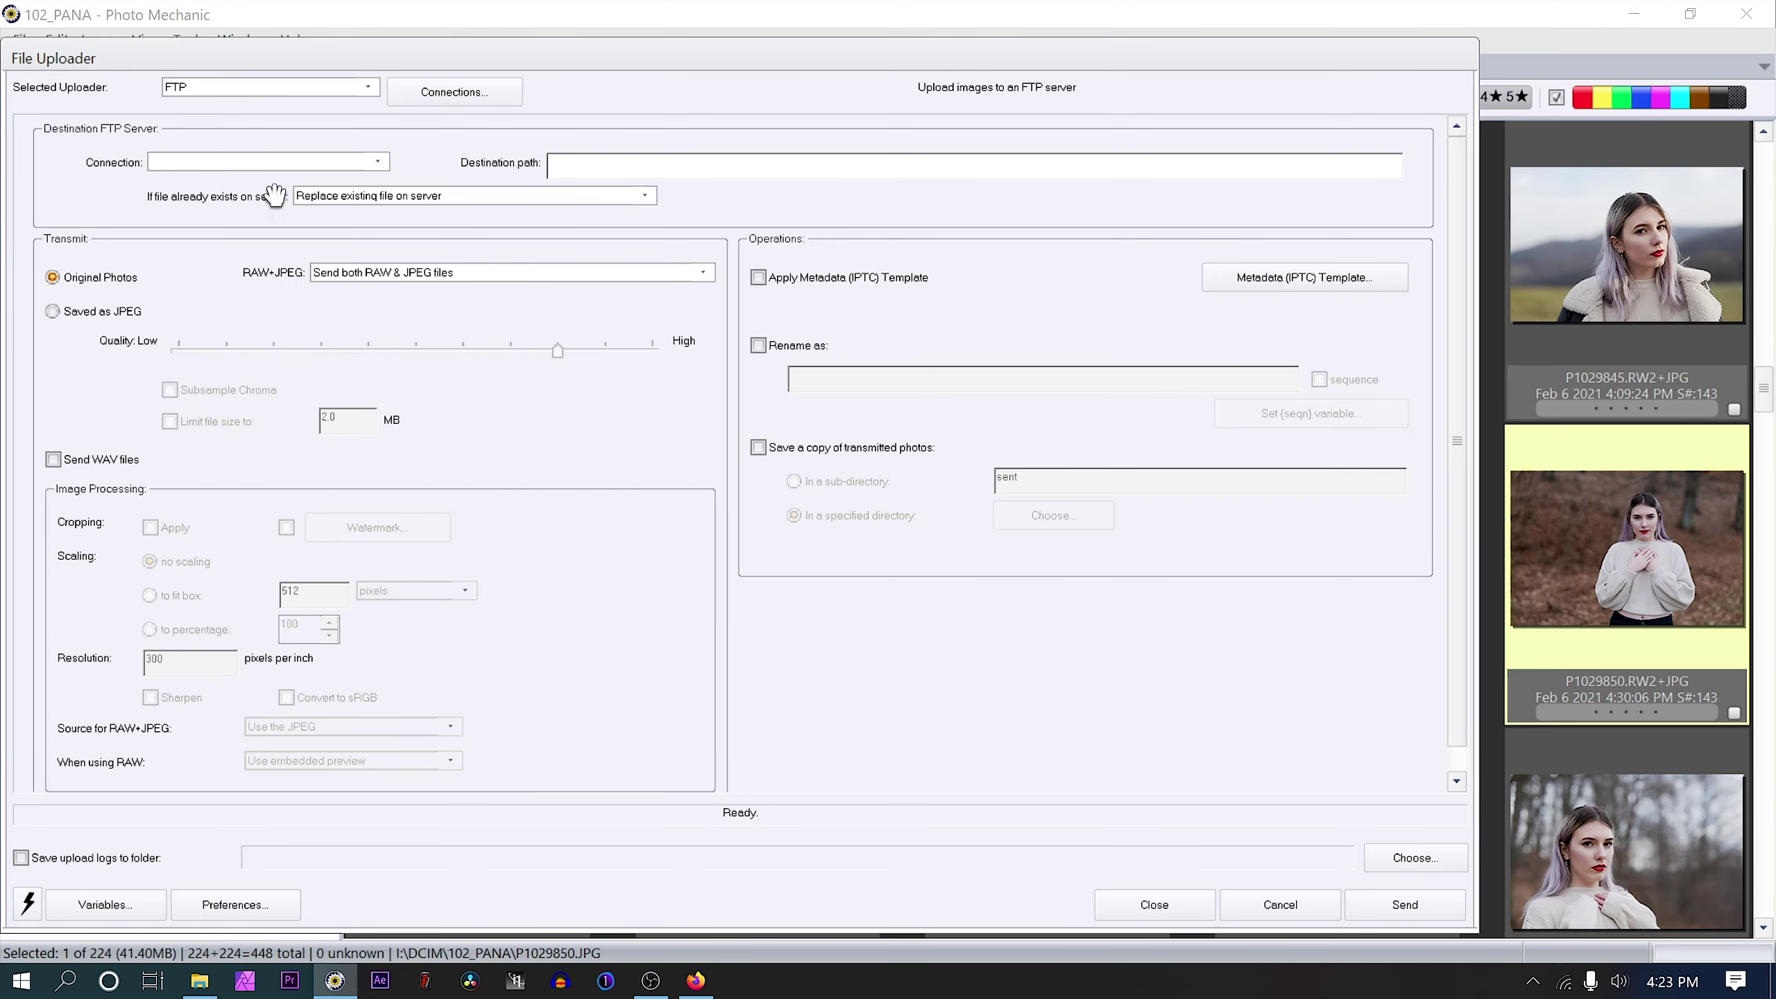
left_click(294, 87)
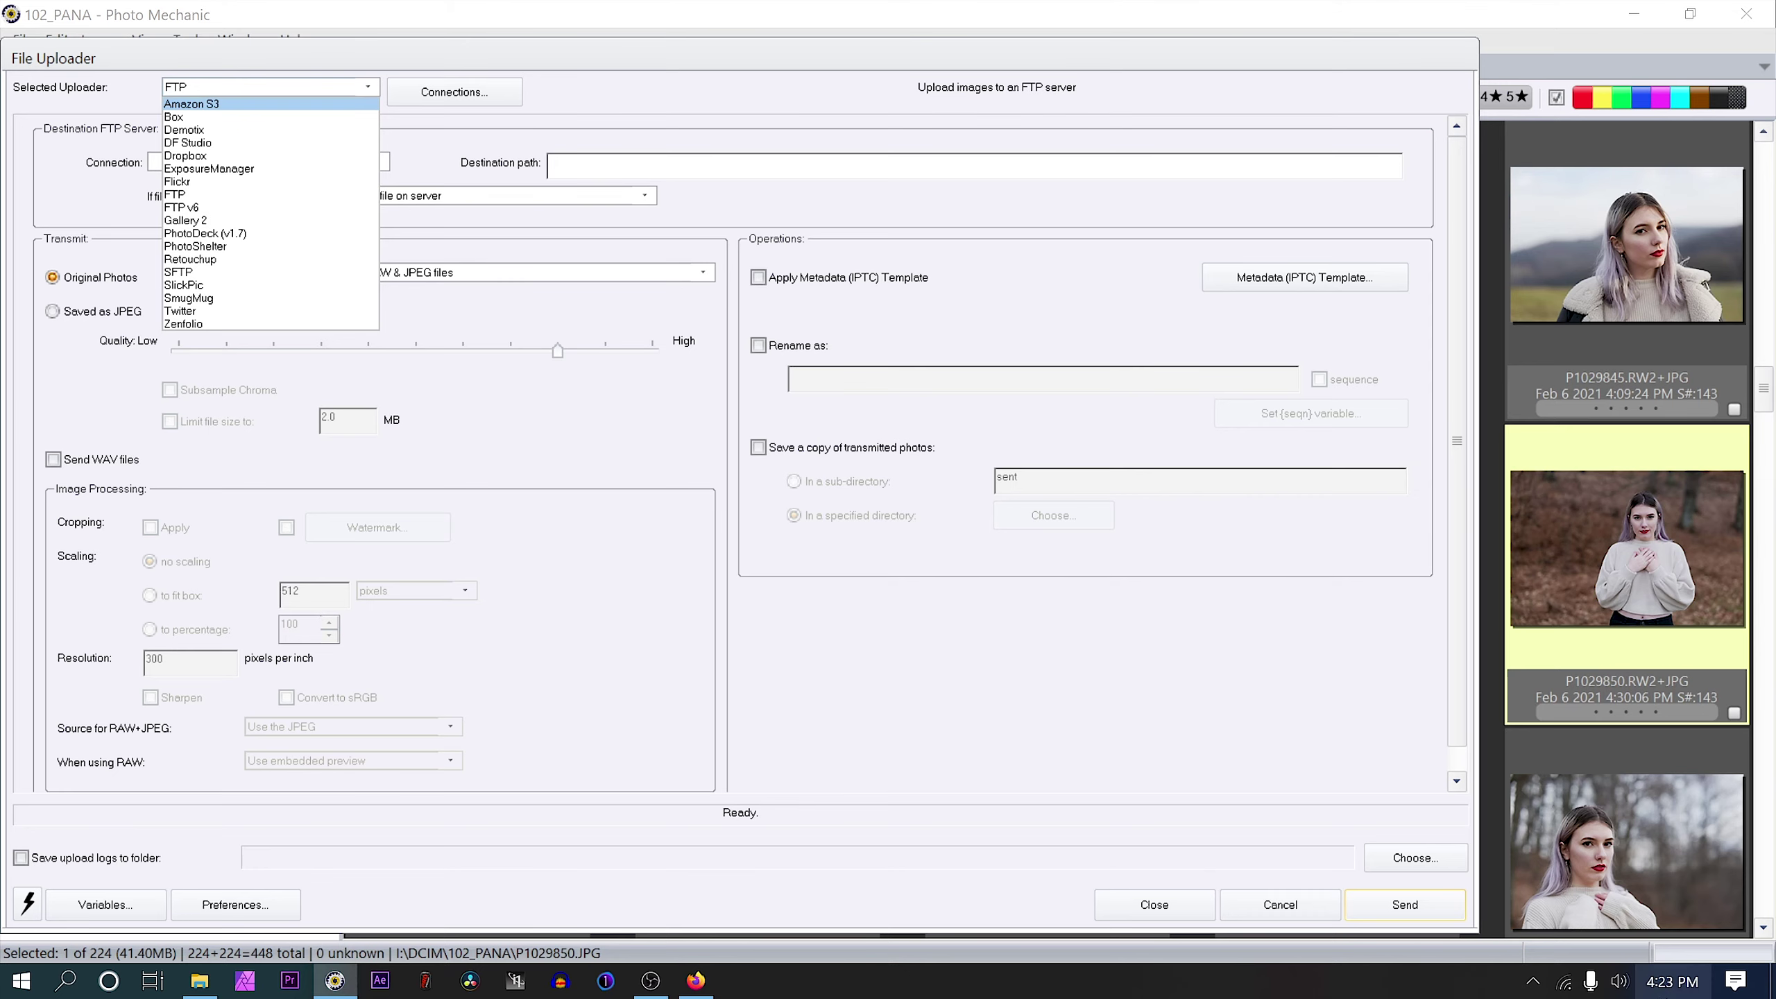
- Set the disk cache size to 4096 MB and increase the memory cache size in the caching preferences
left_click(55, 39)
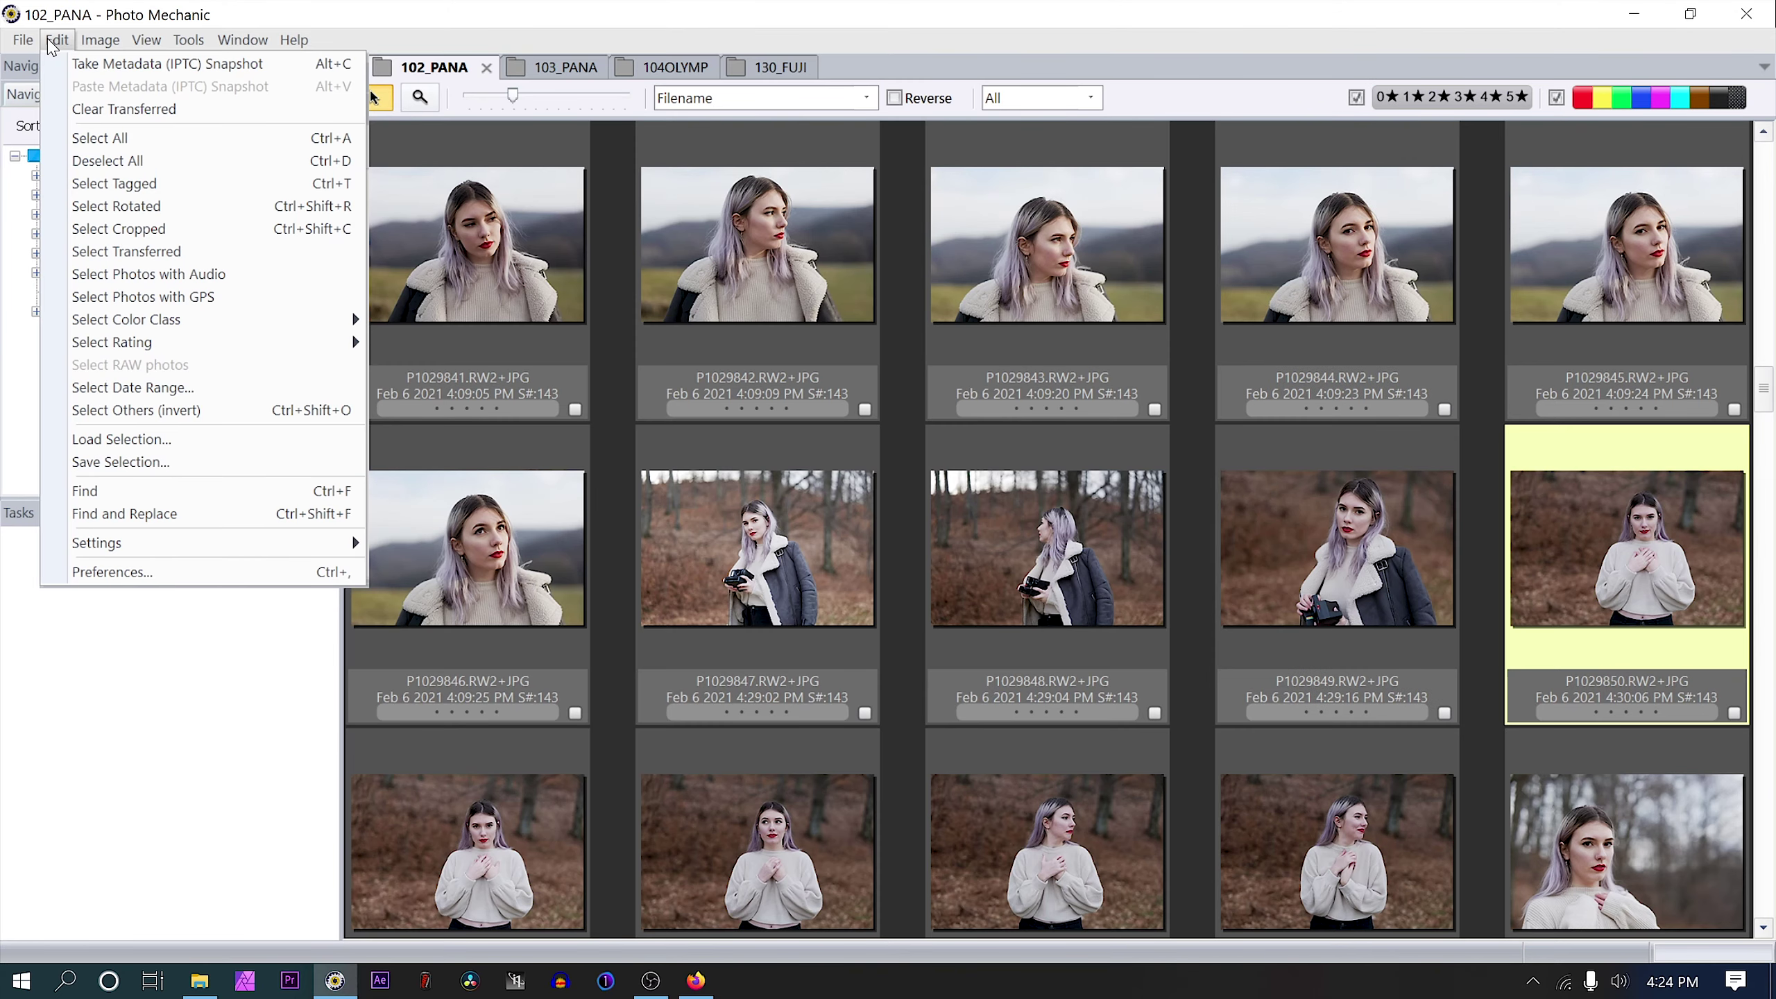
left_click(286, 574)
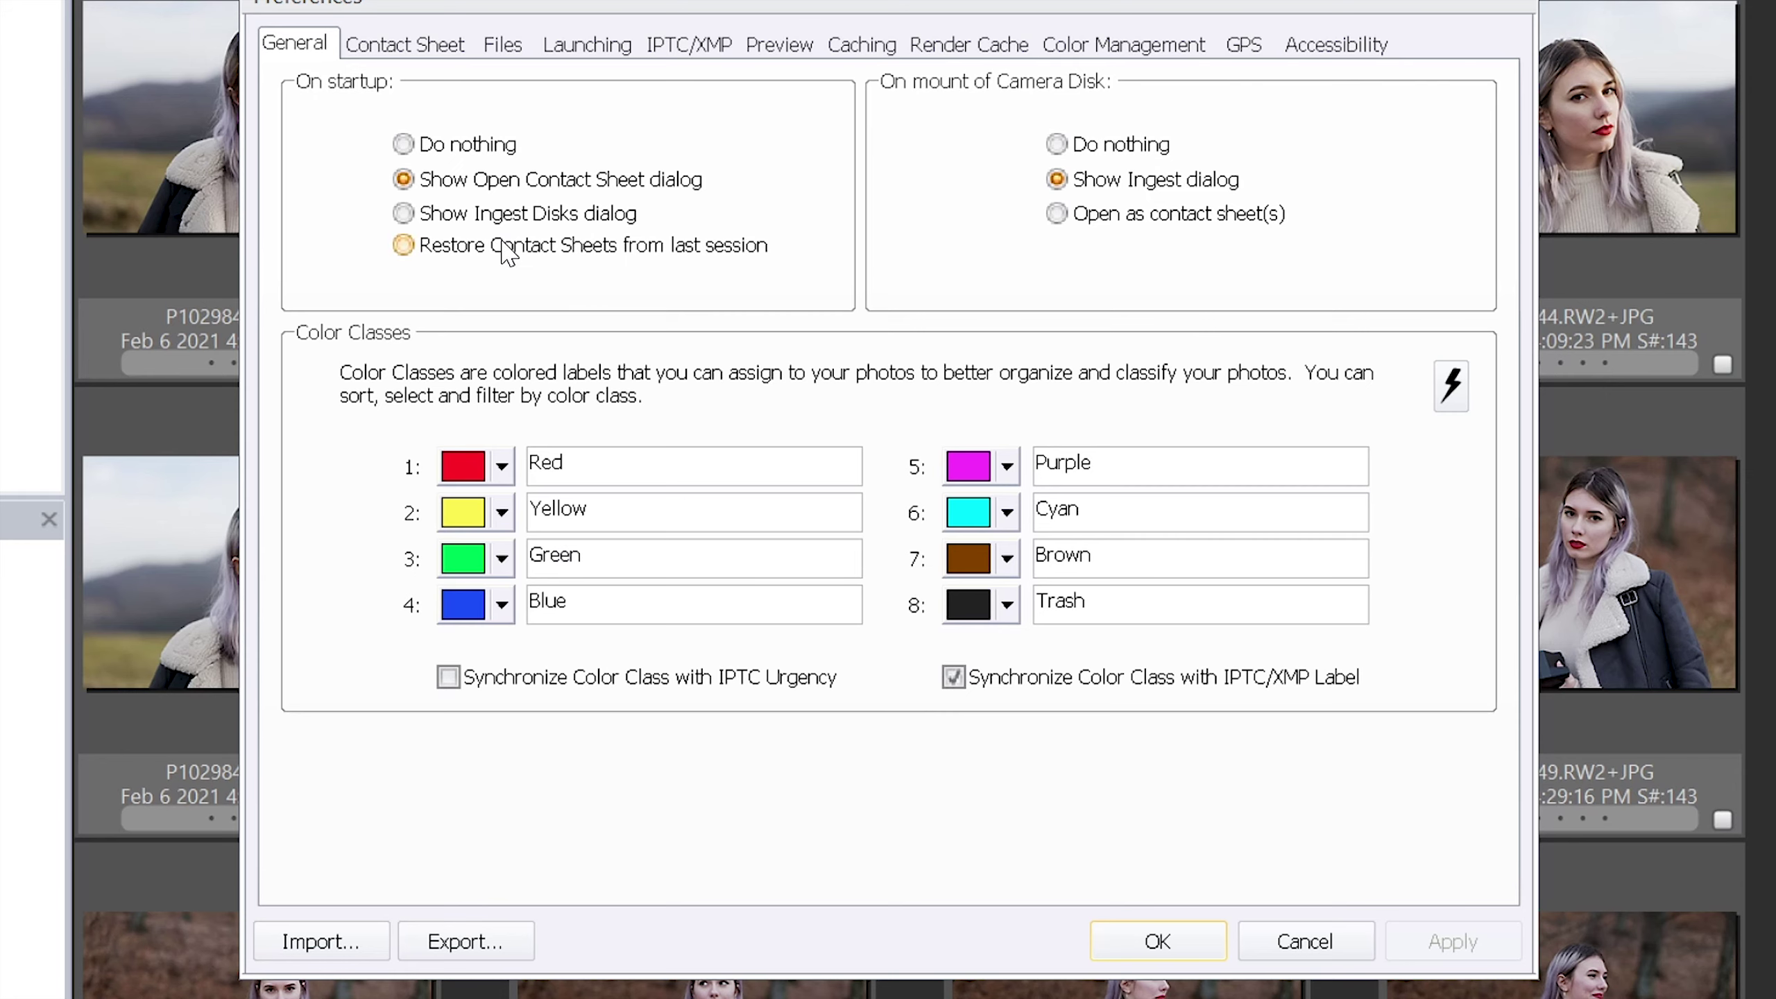
left_click(847, 57)
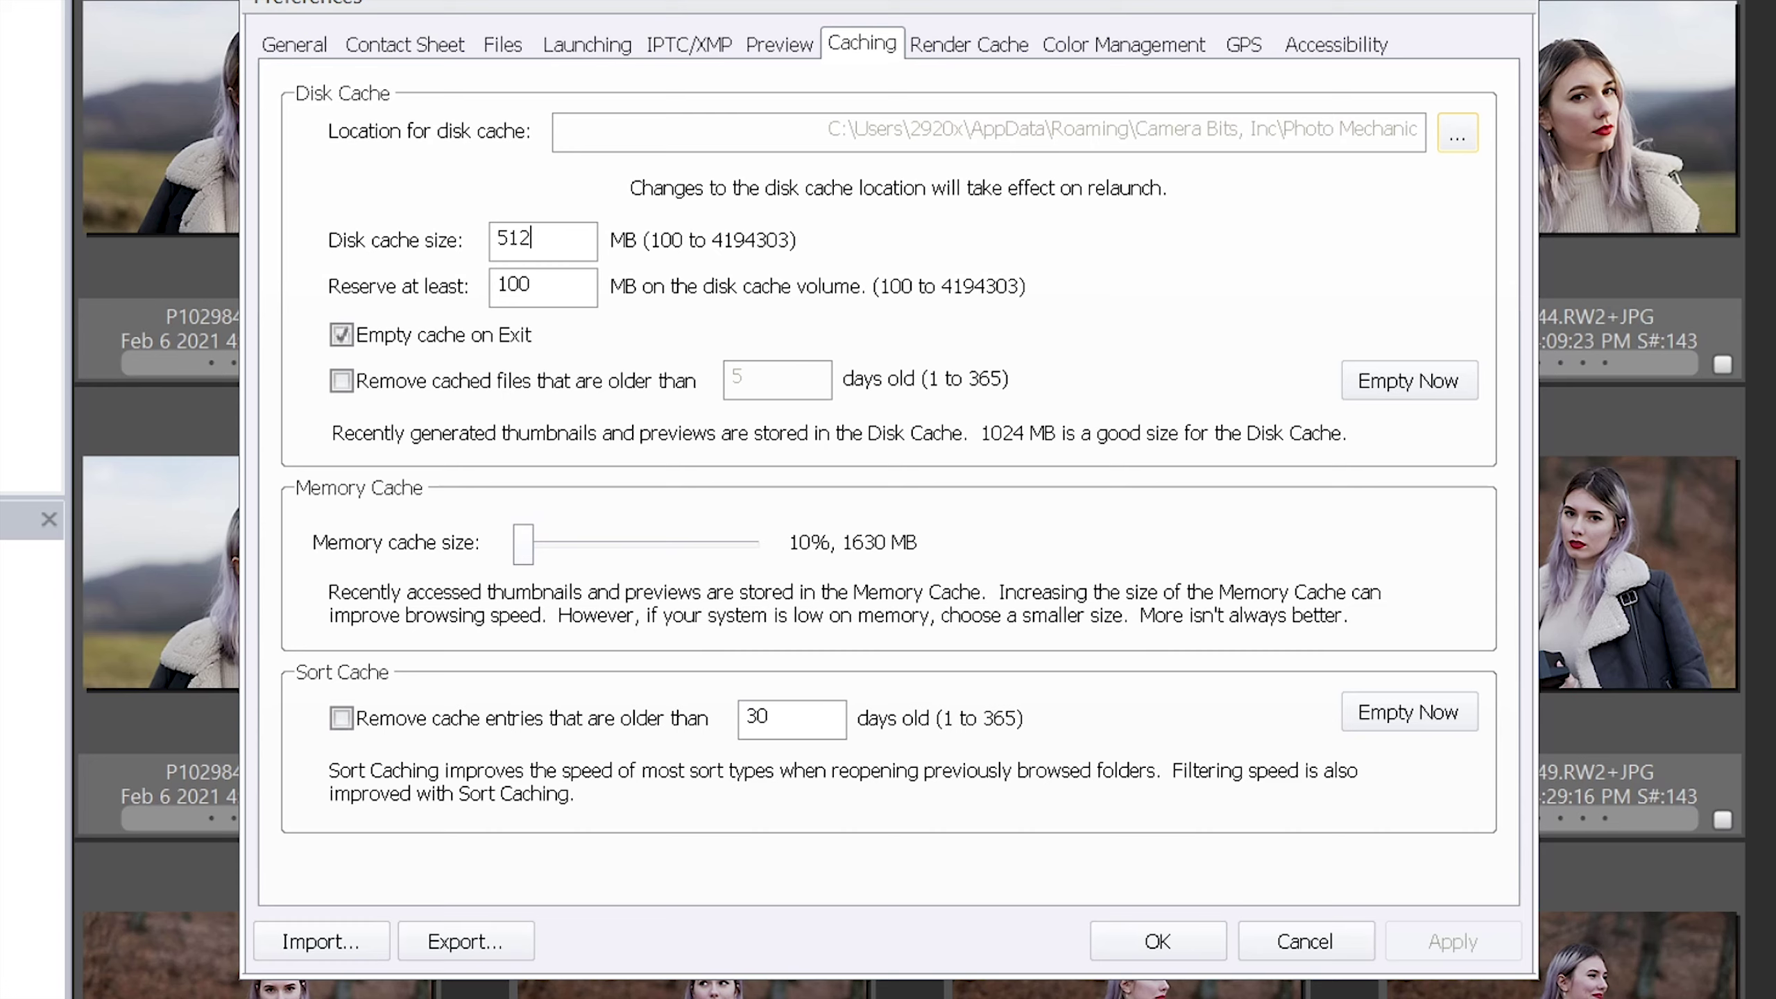
key("BackSpace")
key("BackSpace")
key("BackSpace")
type("4096")
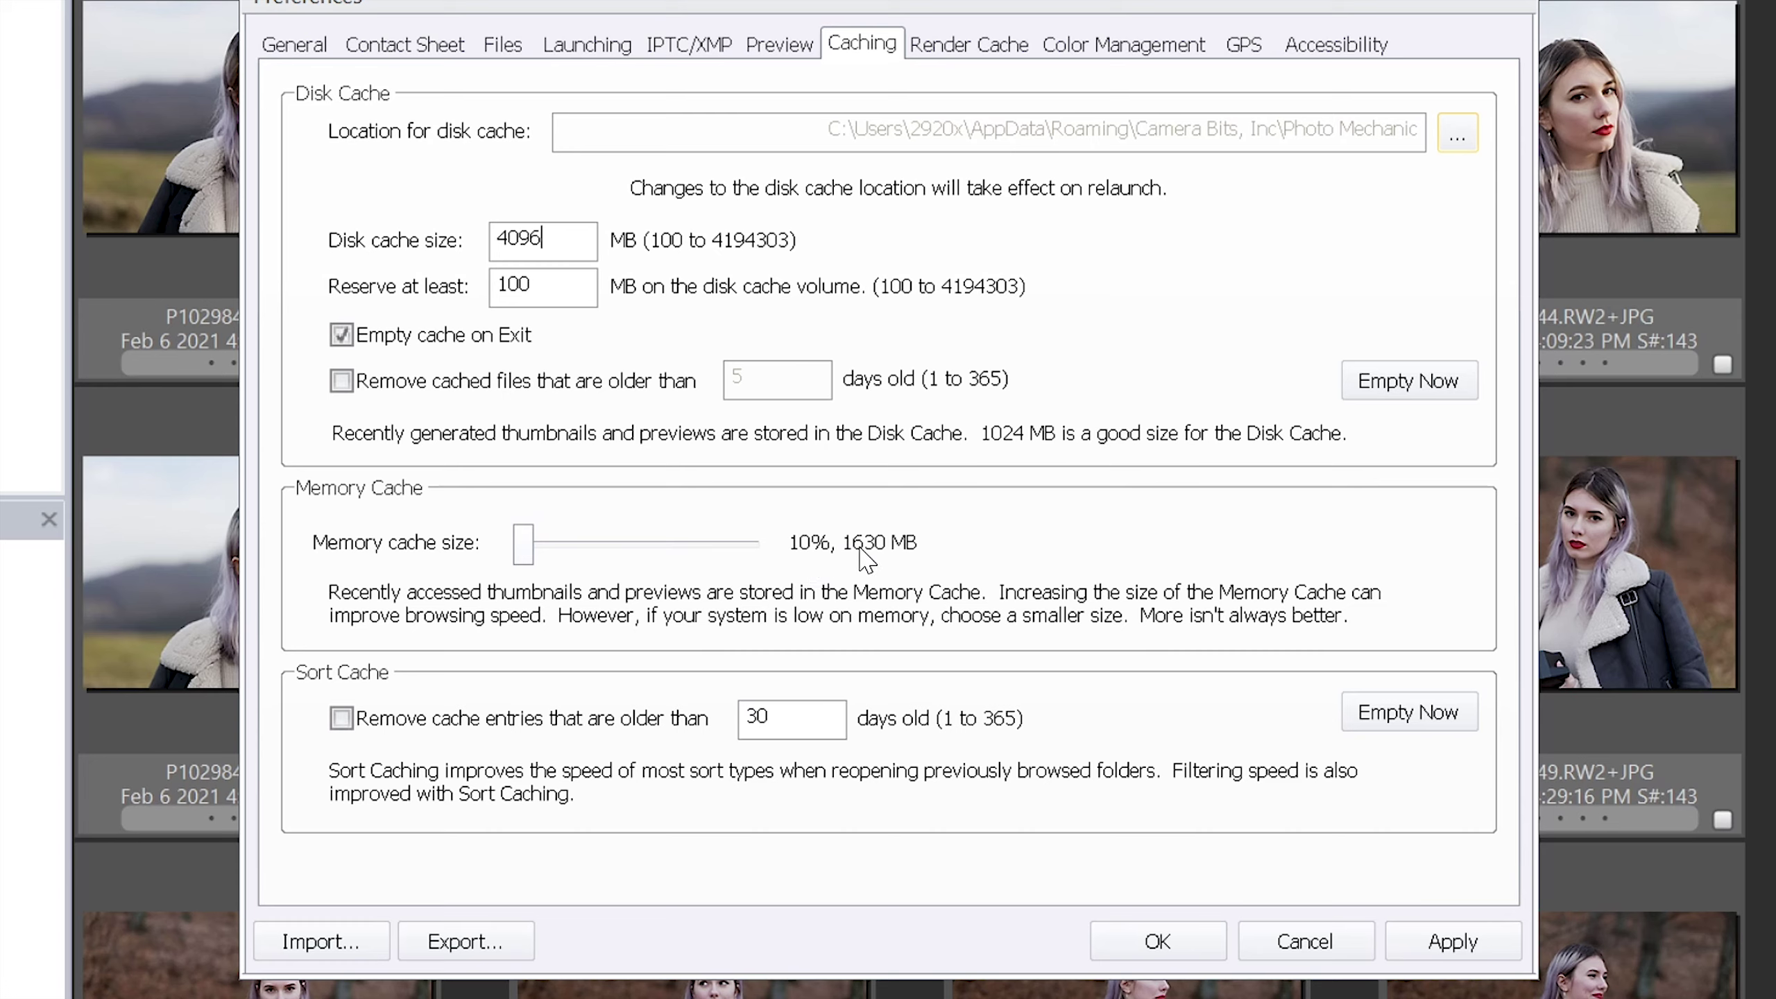
left_click_drag(544, 550, 797, 559)
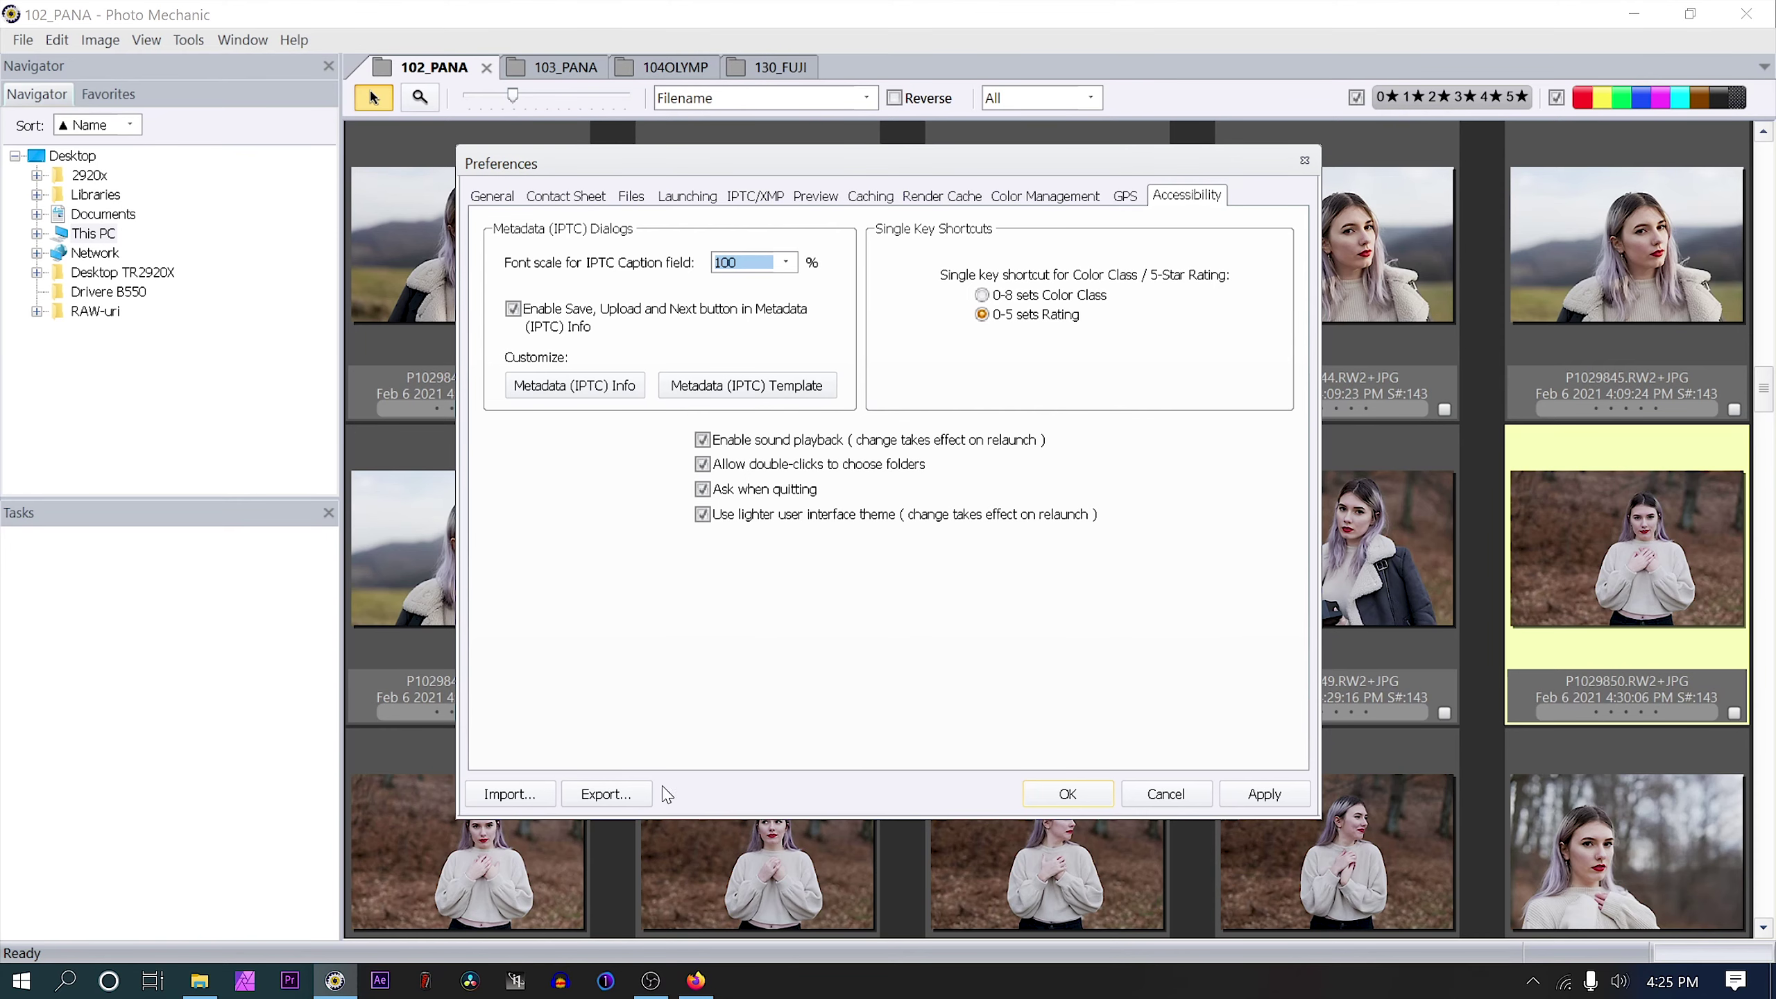
- View the file chooser for importing preferences from a PMX file and dismiss it
left_click(498, 802)
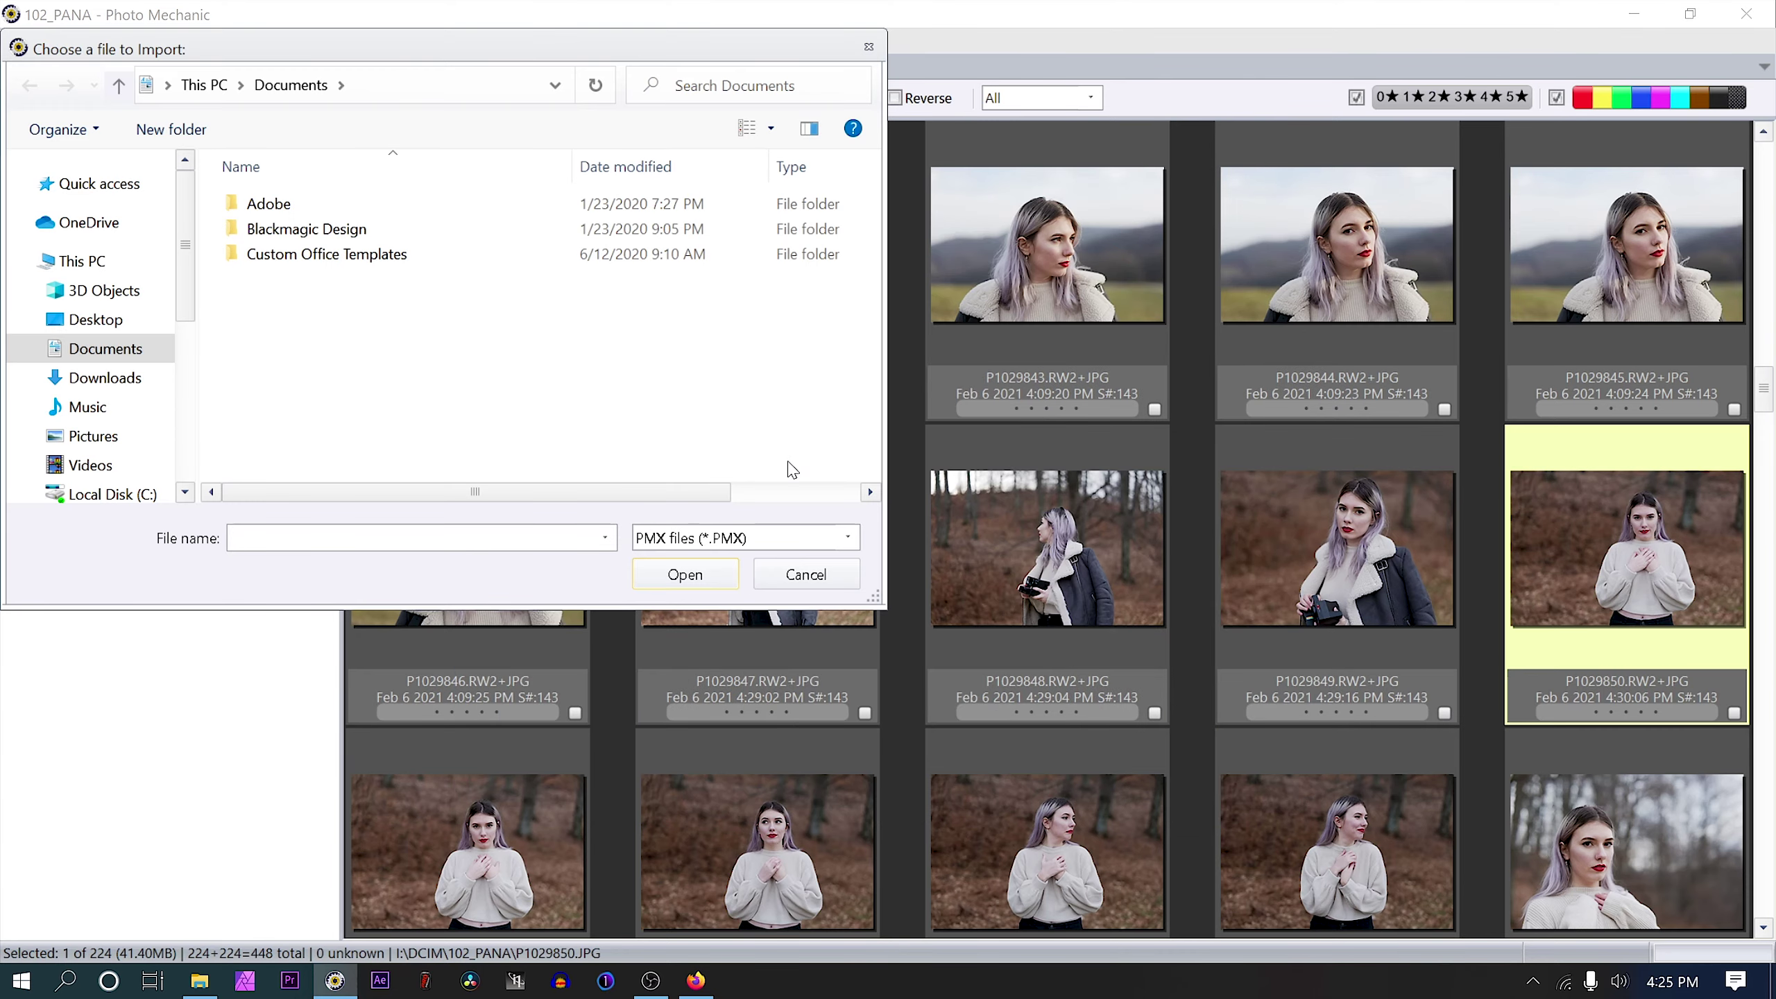
left_click(817, 579)
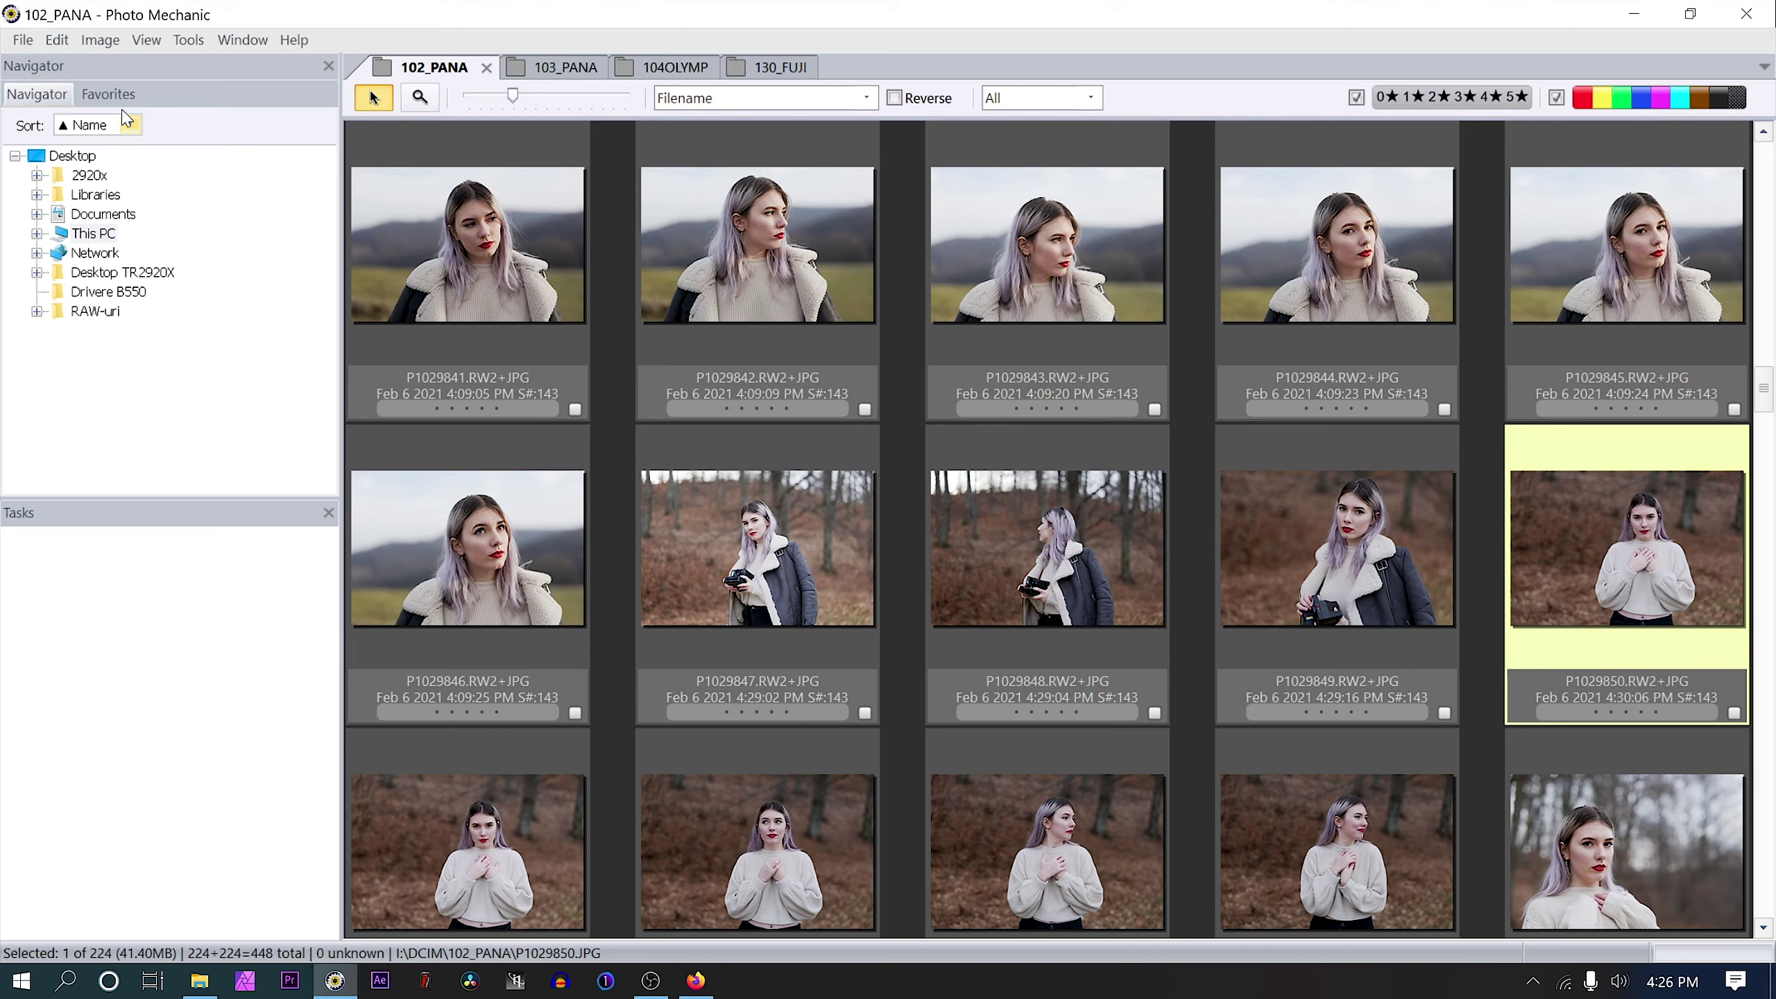
left_click(99, 42)
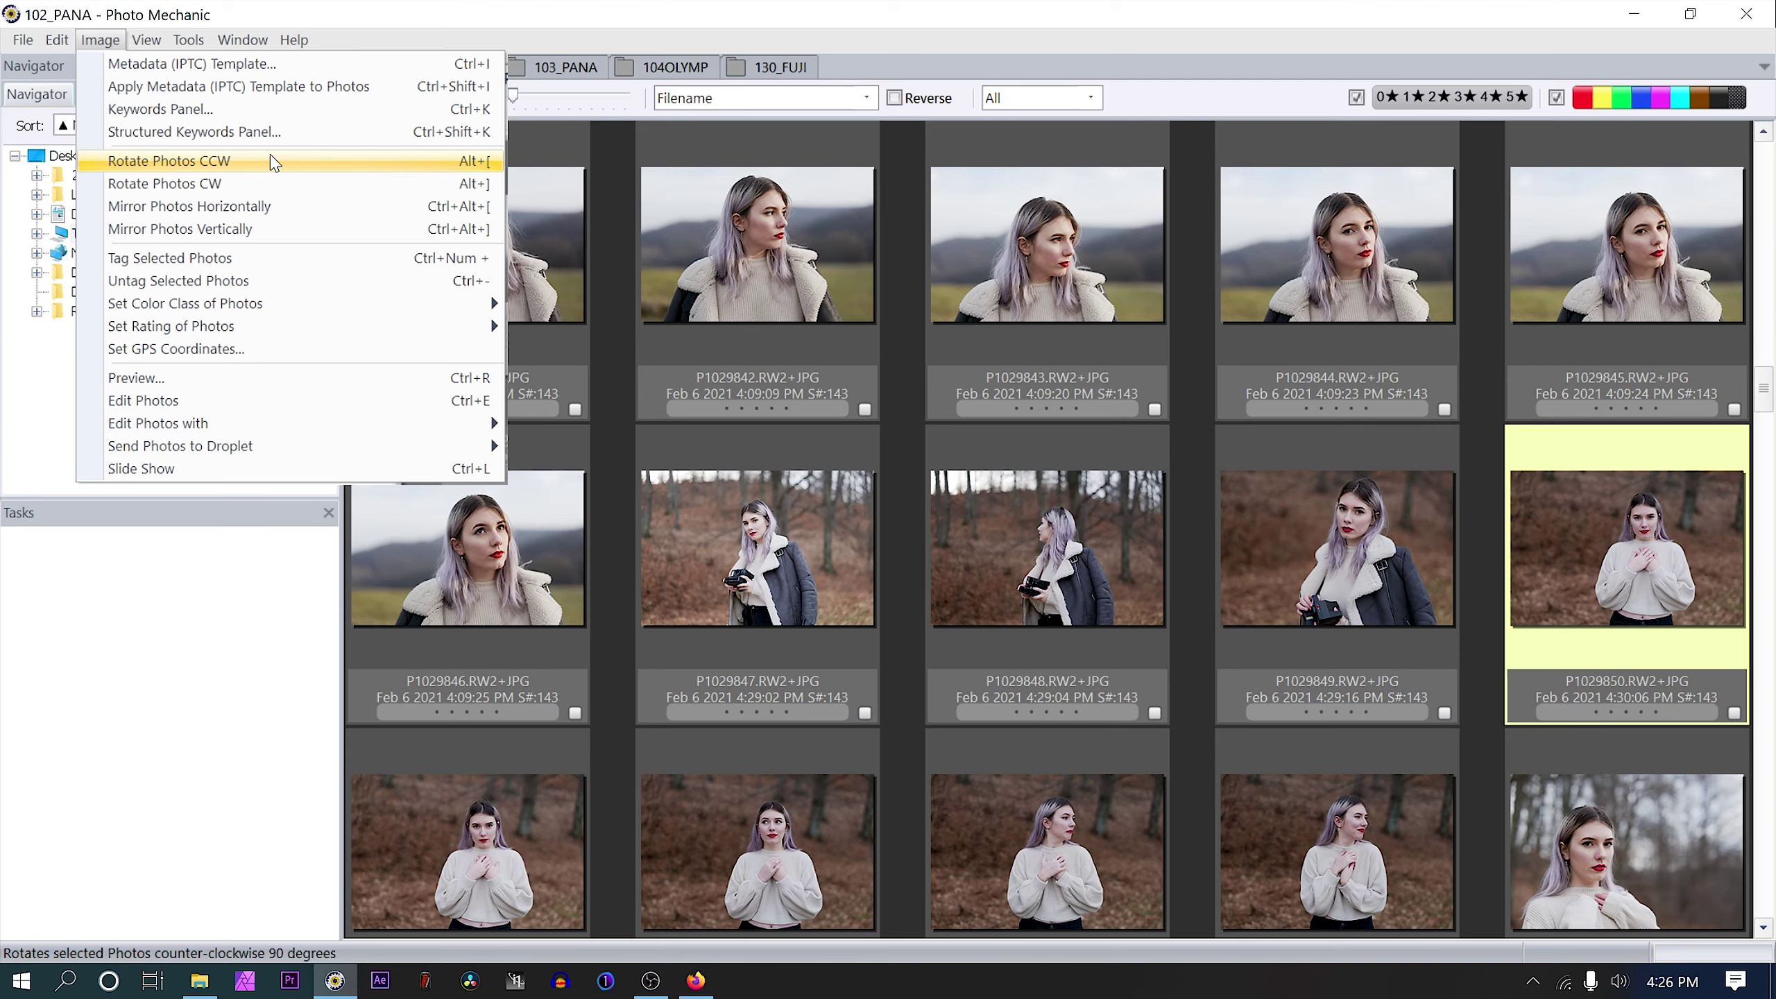
left_click(100, 40)
left_click(146, 39)
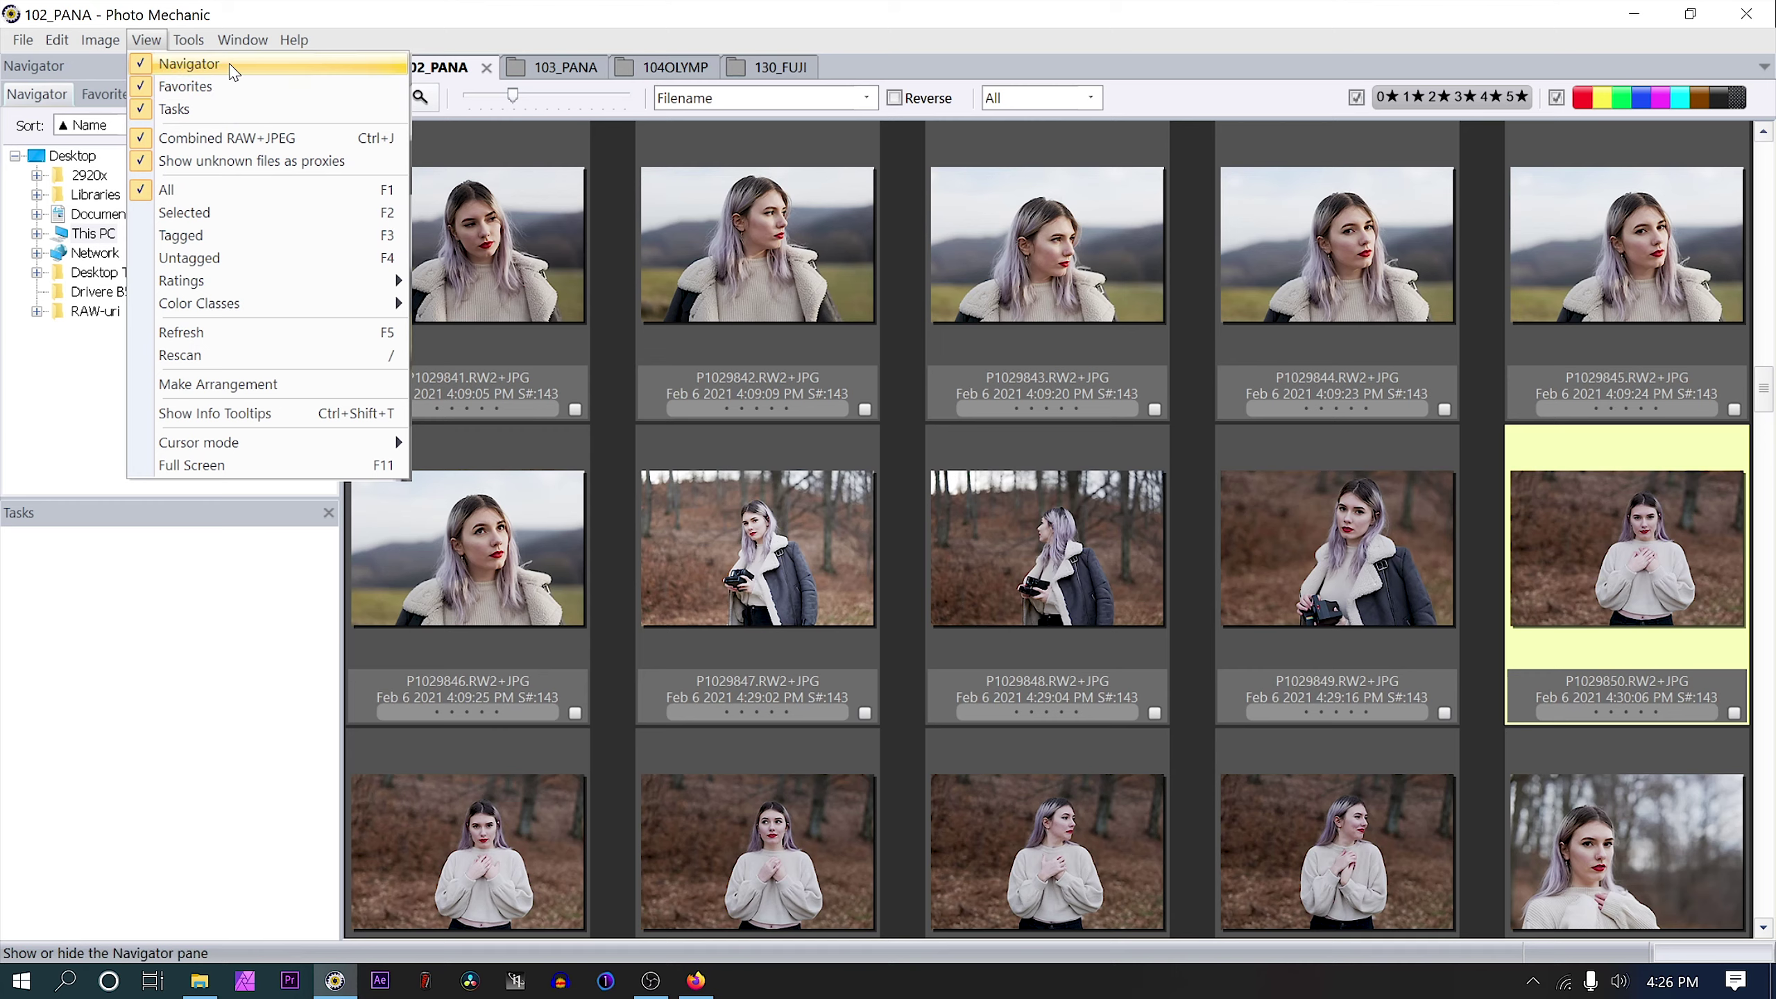
mouse_move(220, 38)
mouse_move(147, 40)
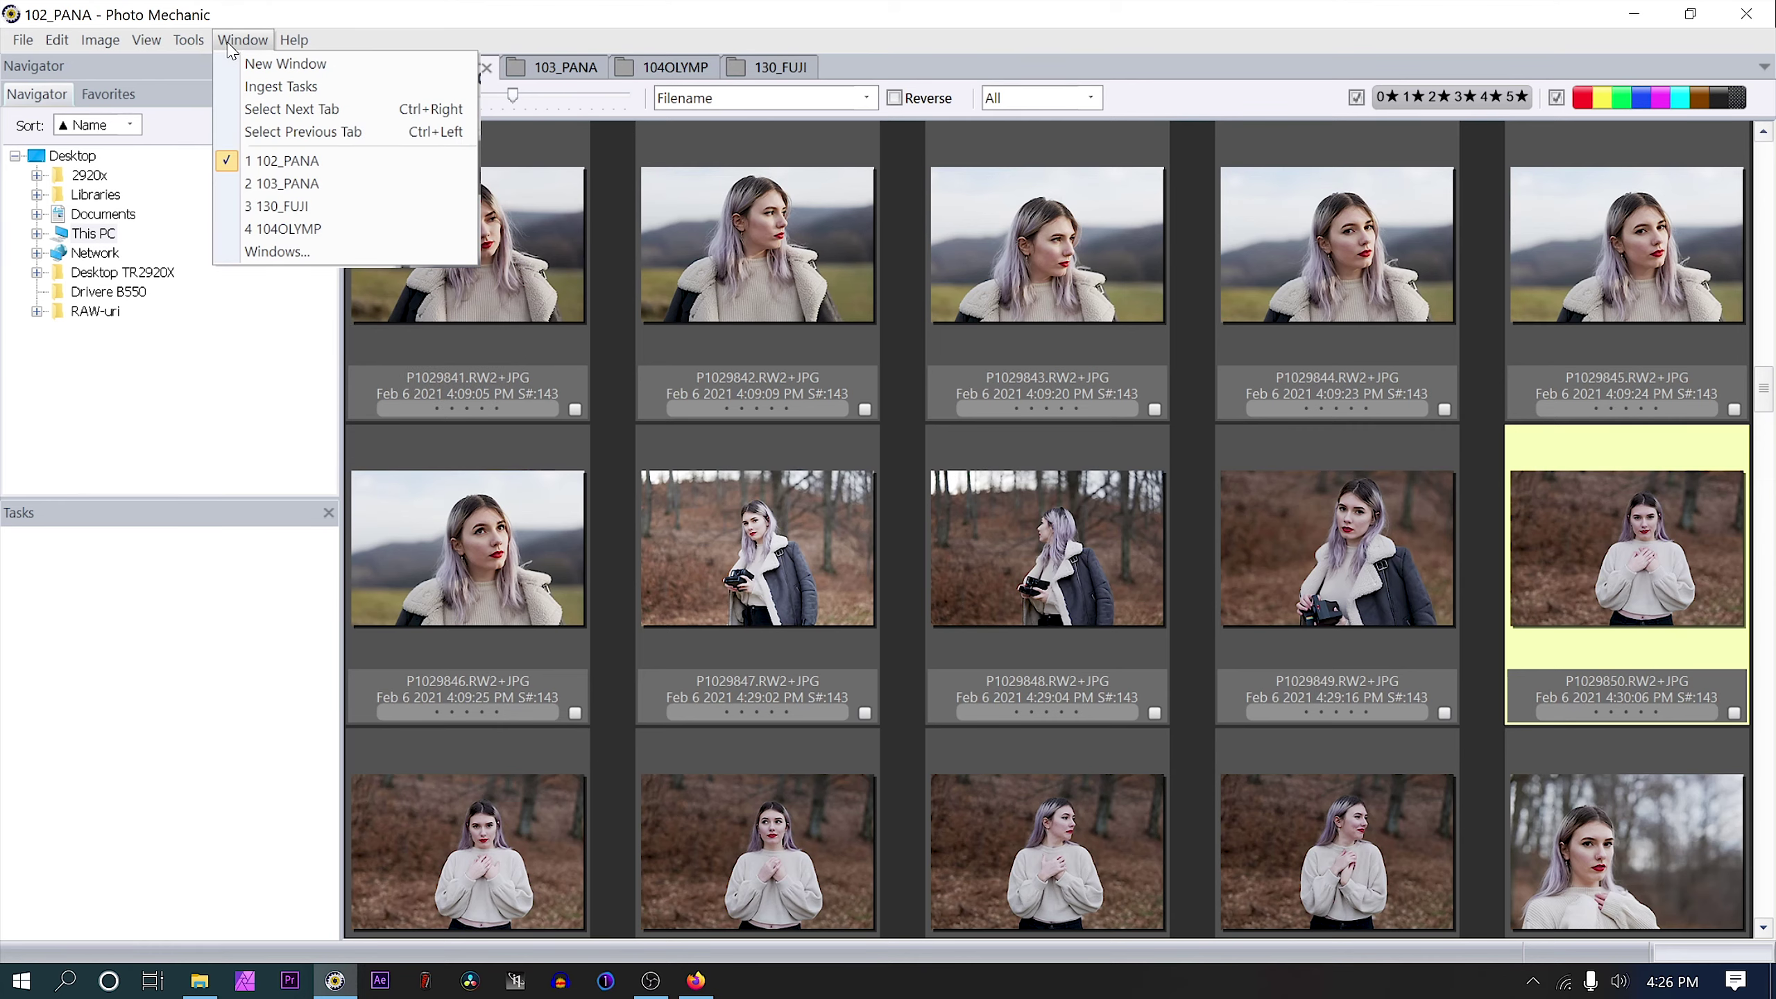
mouse_move(294, 40)
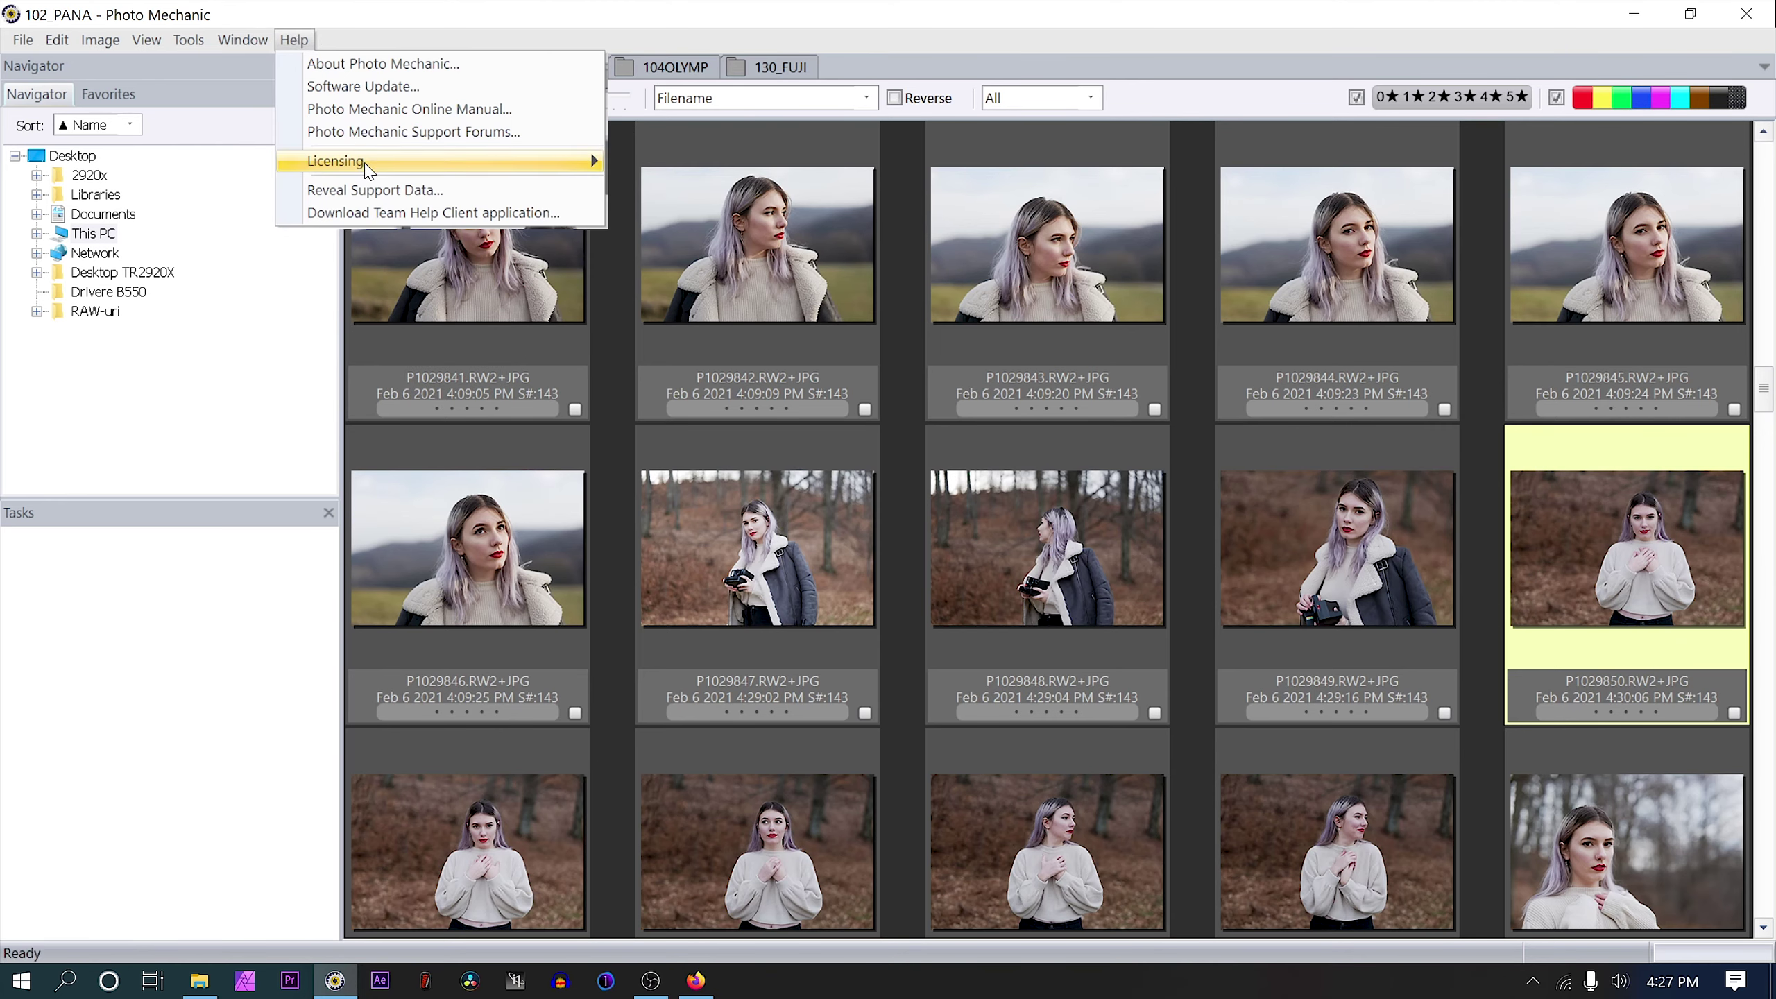
mouse_move(361, 161)
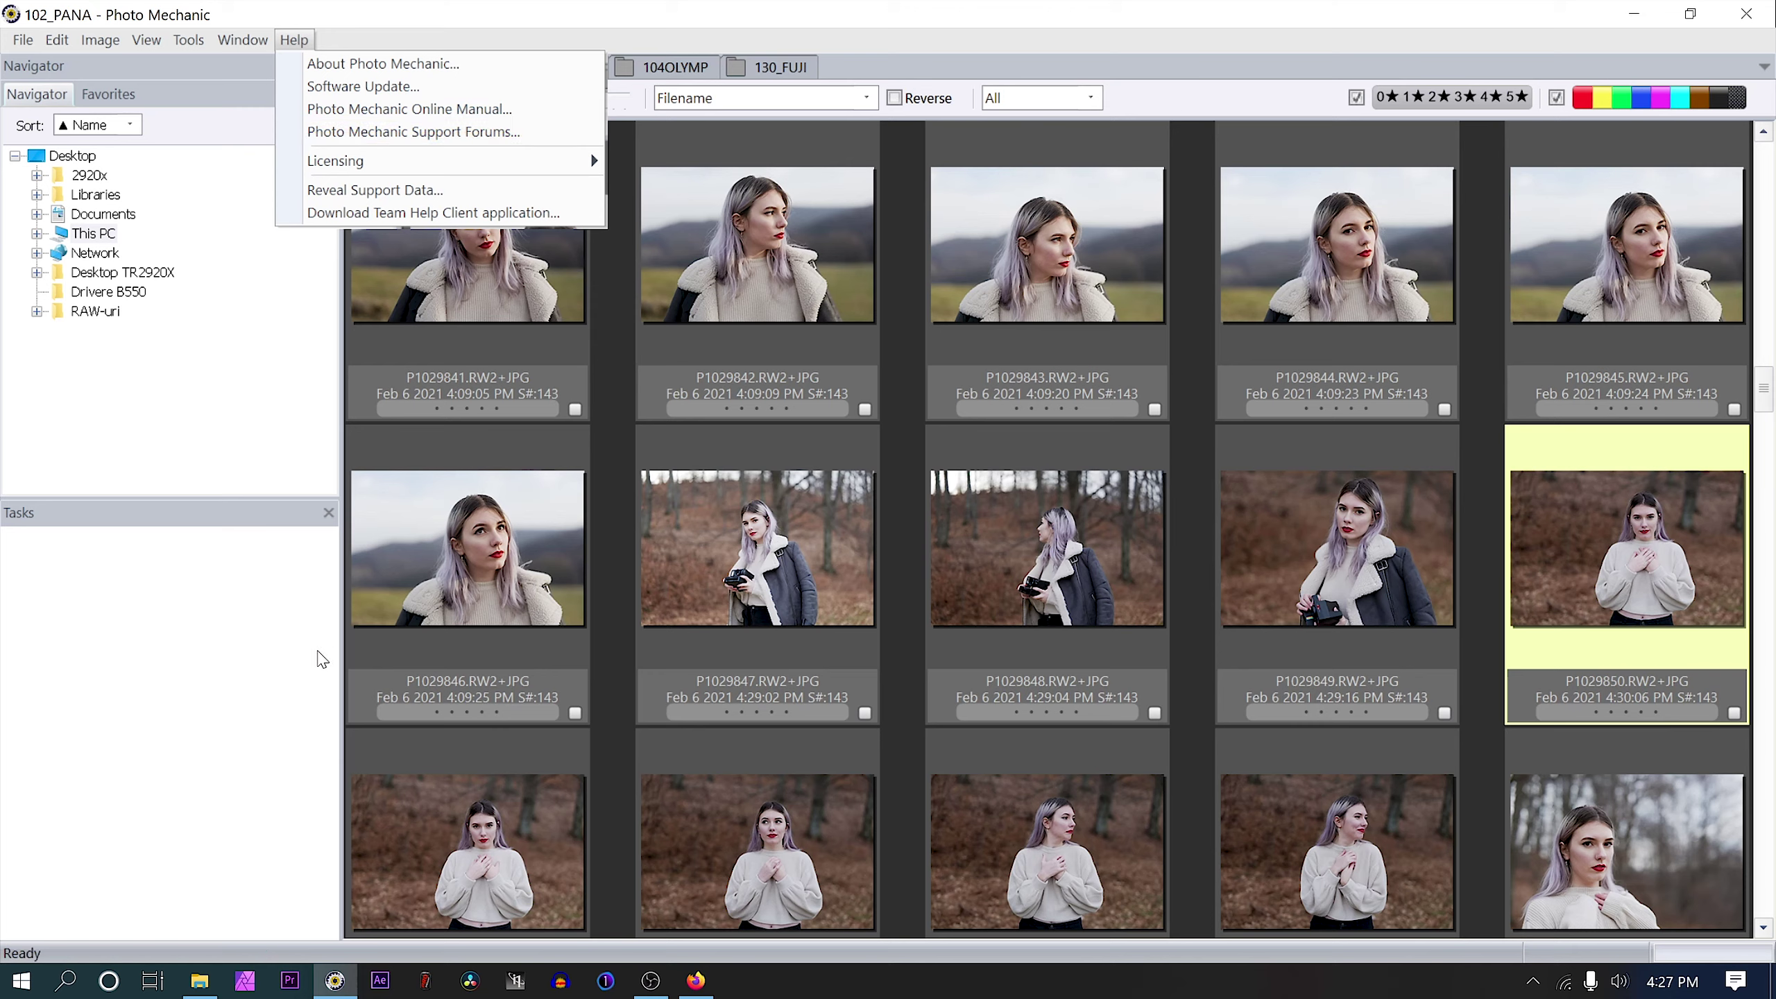
left_click(288, 680)
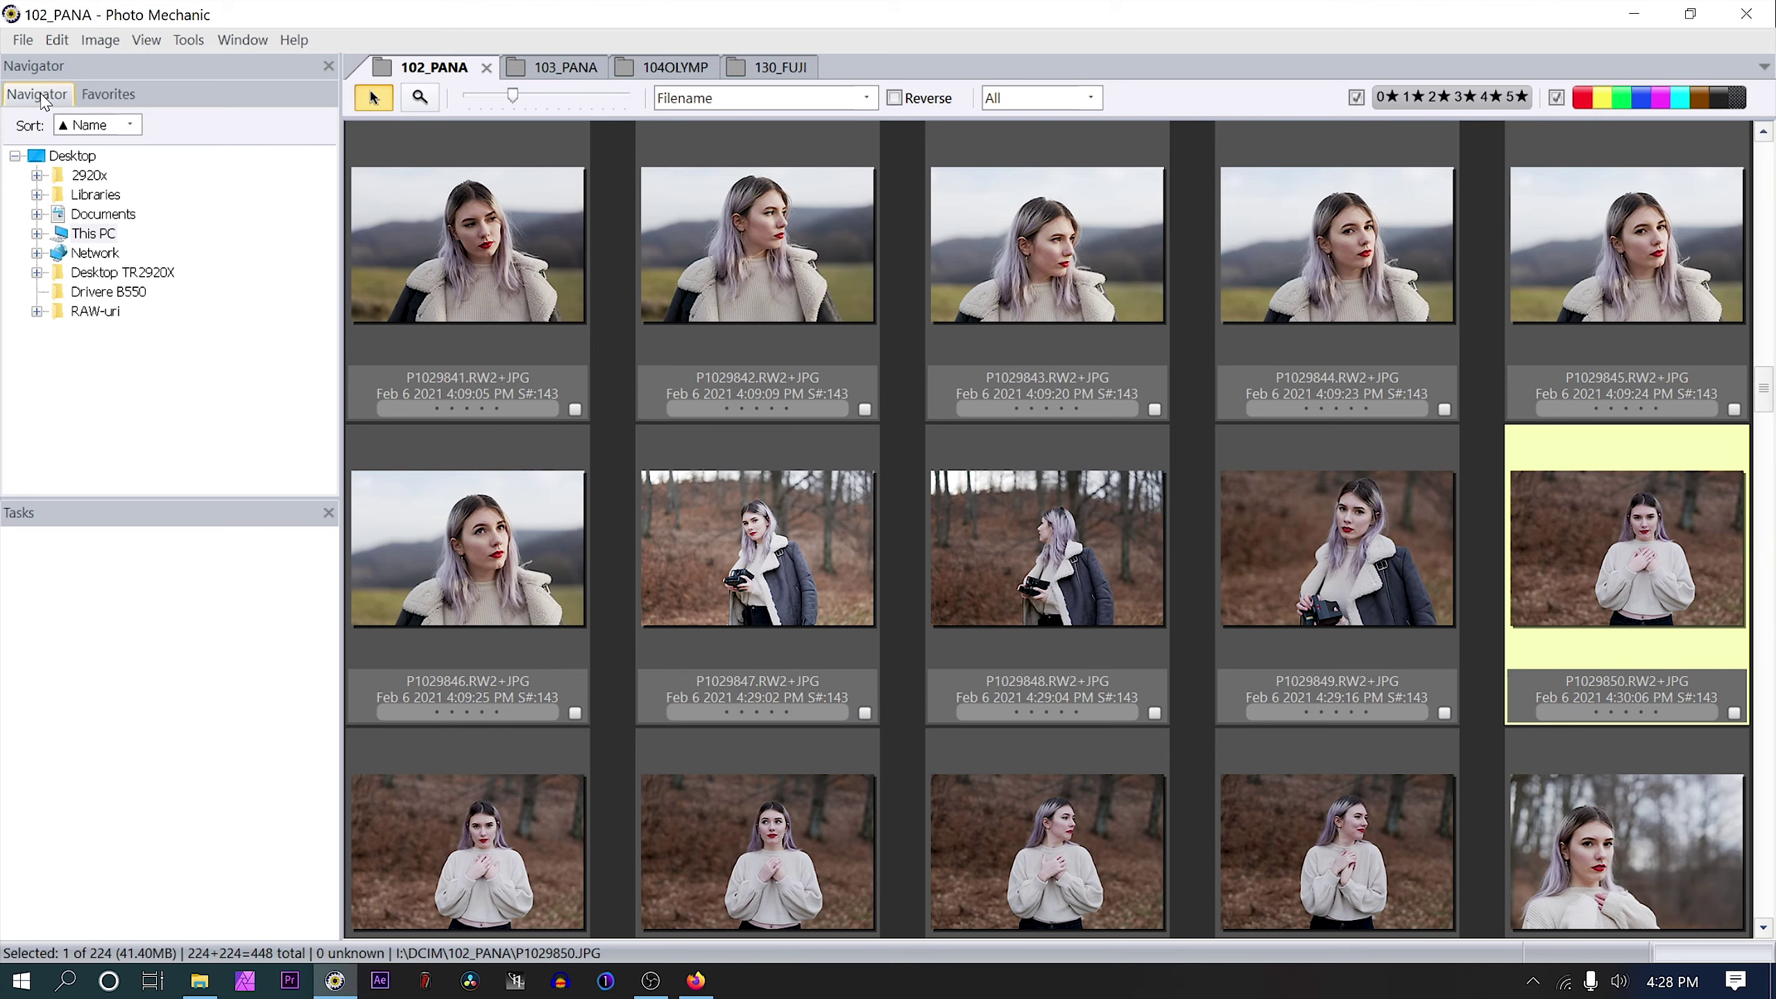
- Expand This PC, the LUMIX (I:) card and its DCIM folder in the folder tree
left_click(36, 233)
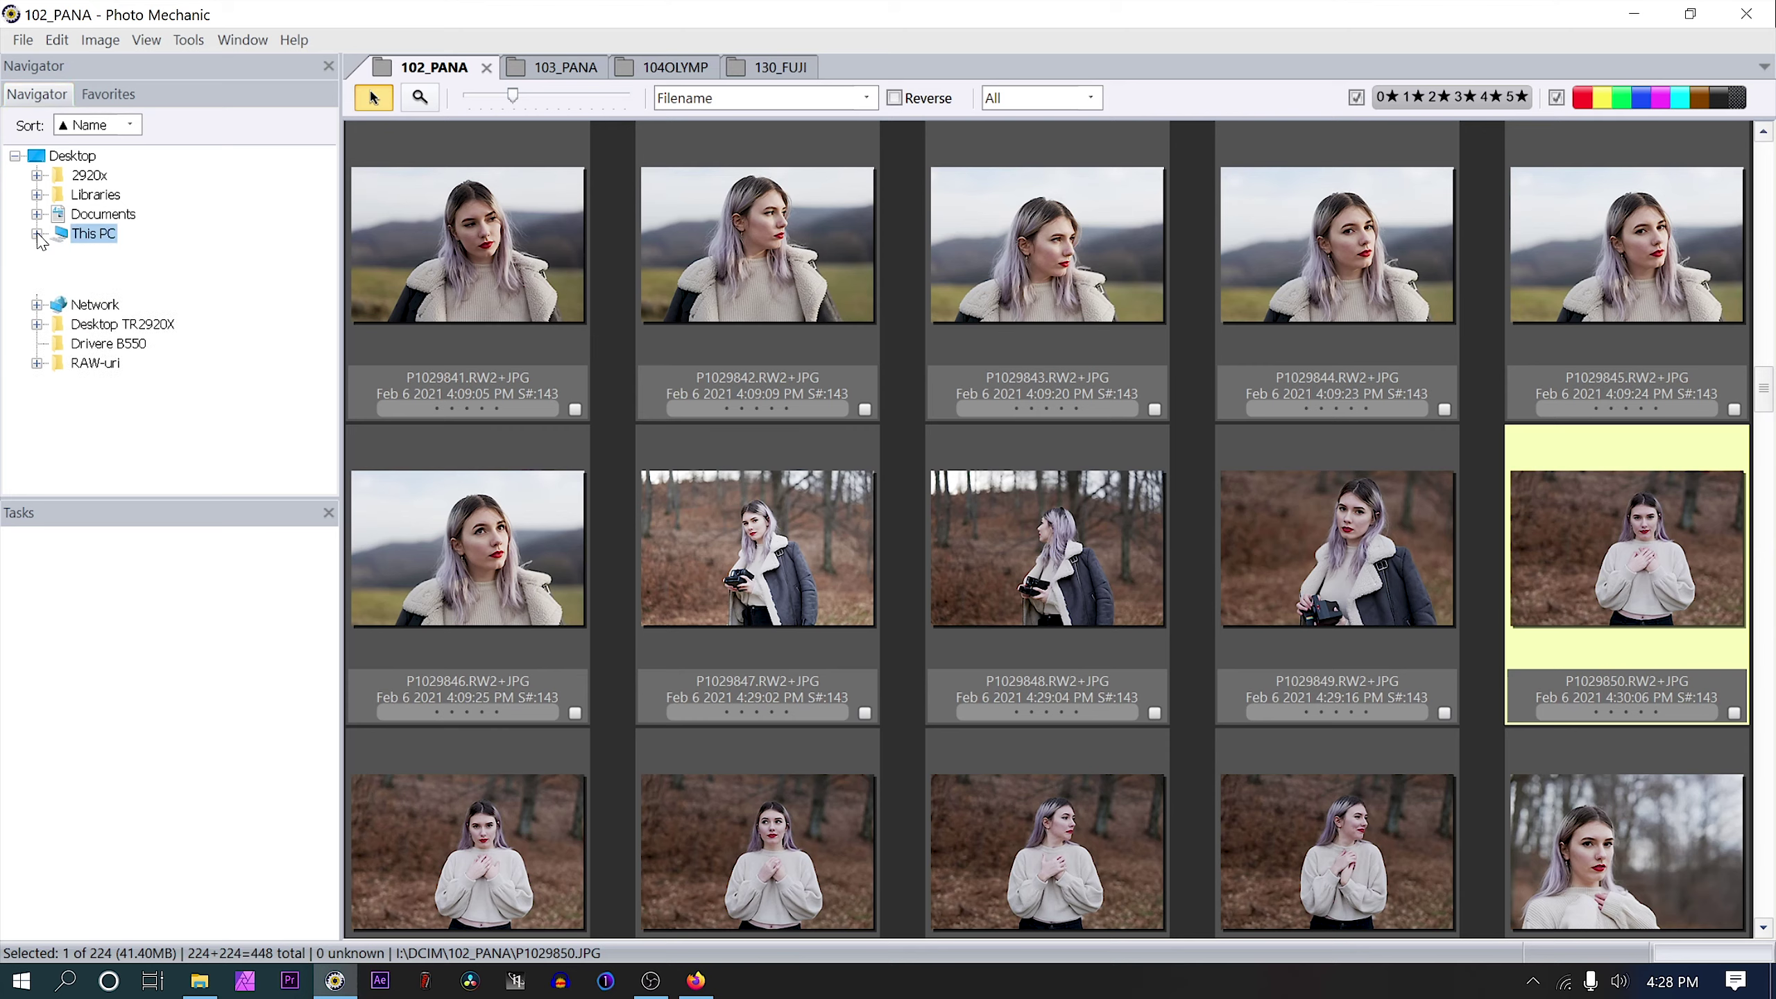
left_click(59, 272)
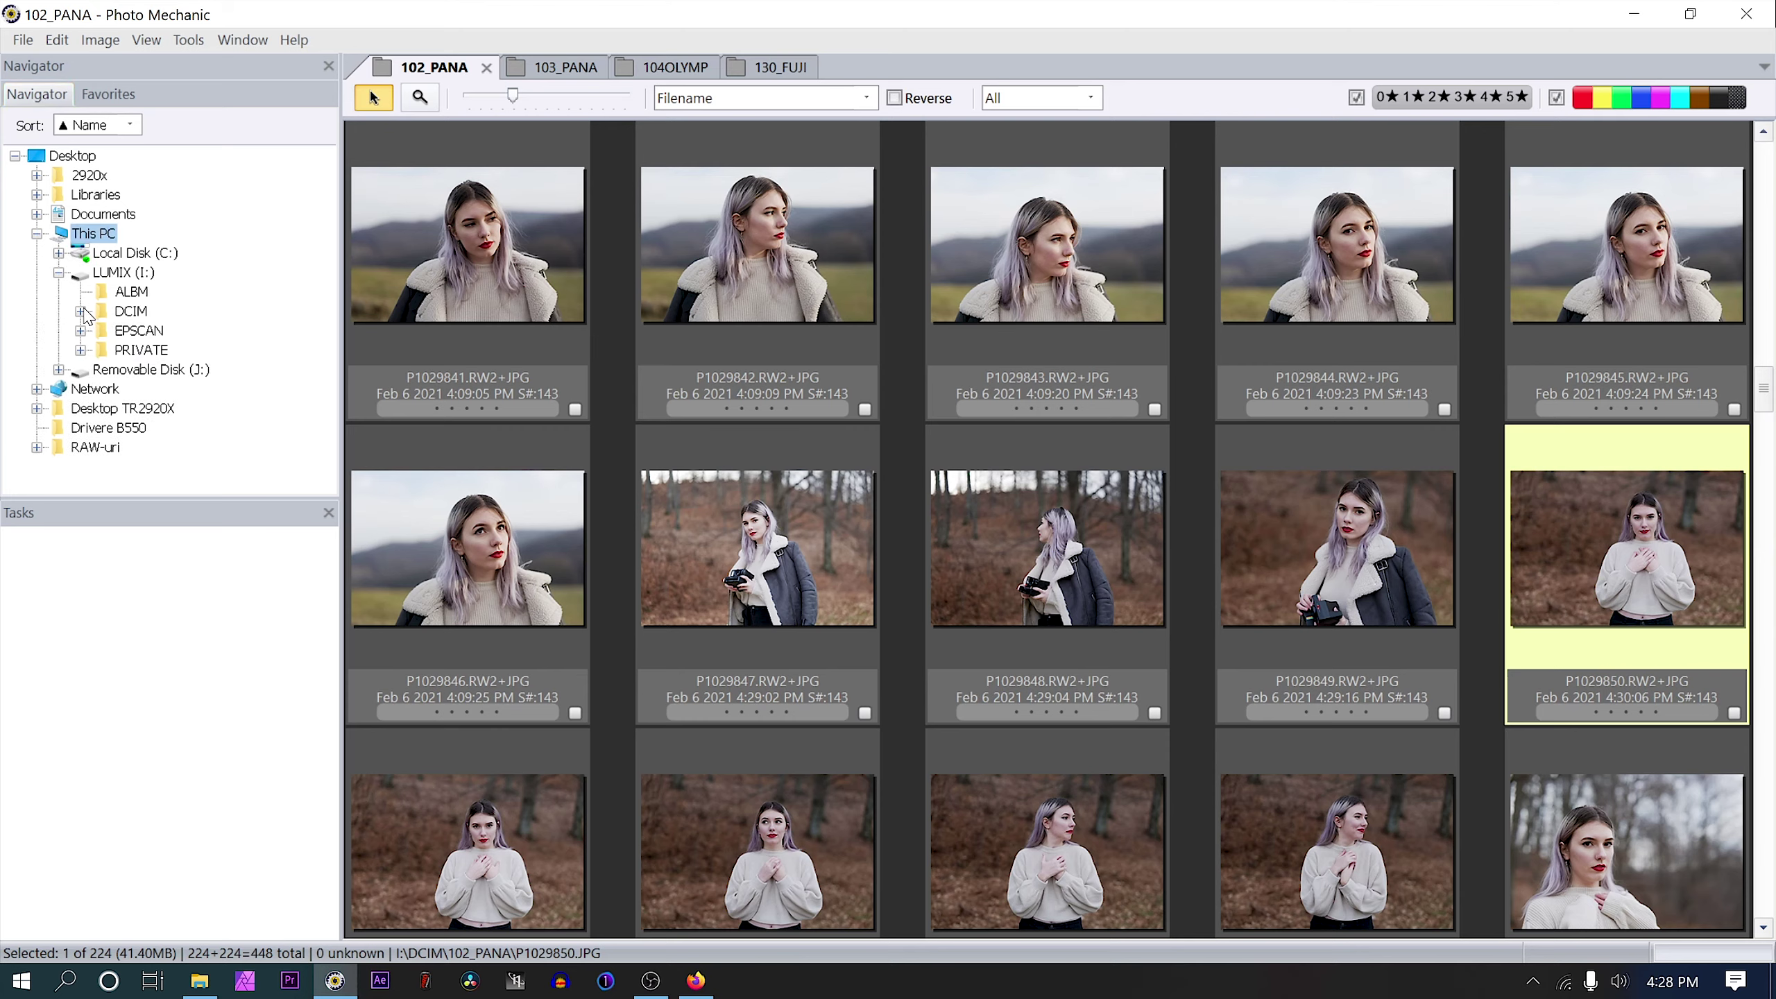
left_click(81, 312)
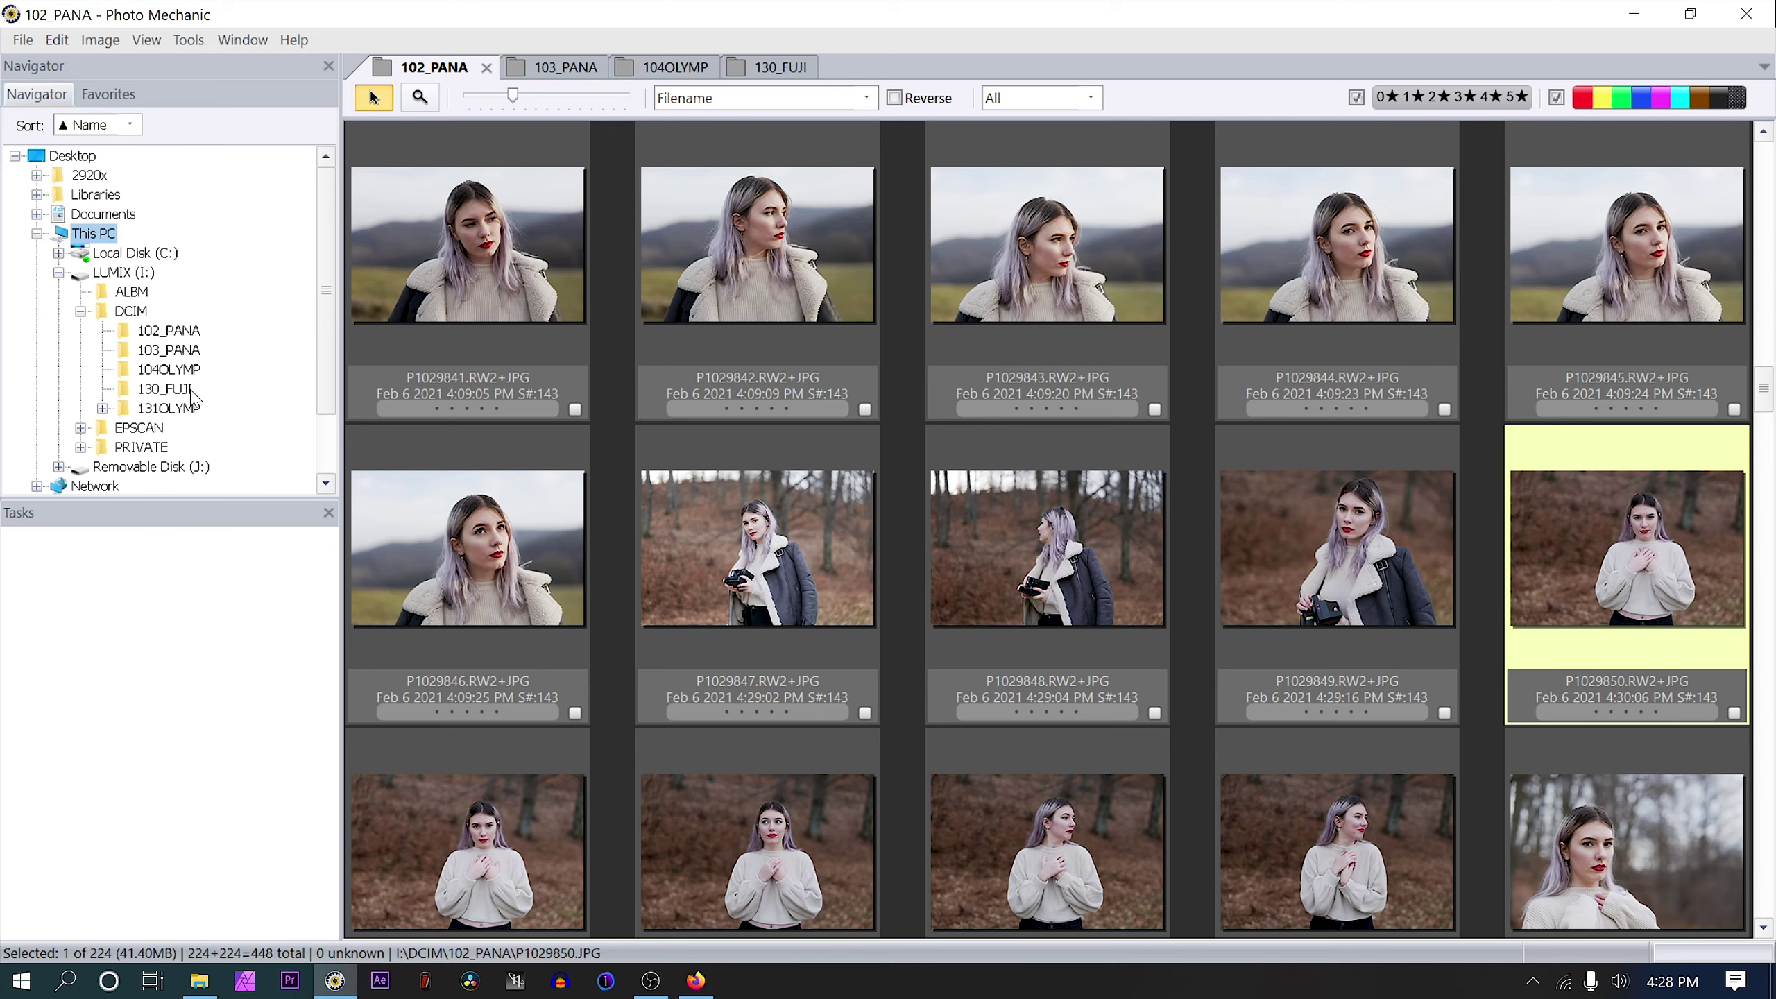
- Open photo P1029841.RW2+JPG in the preview window and inspect its crop, zoom, histogram and highlight options
mouse_move(355, 348)
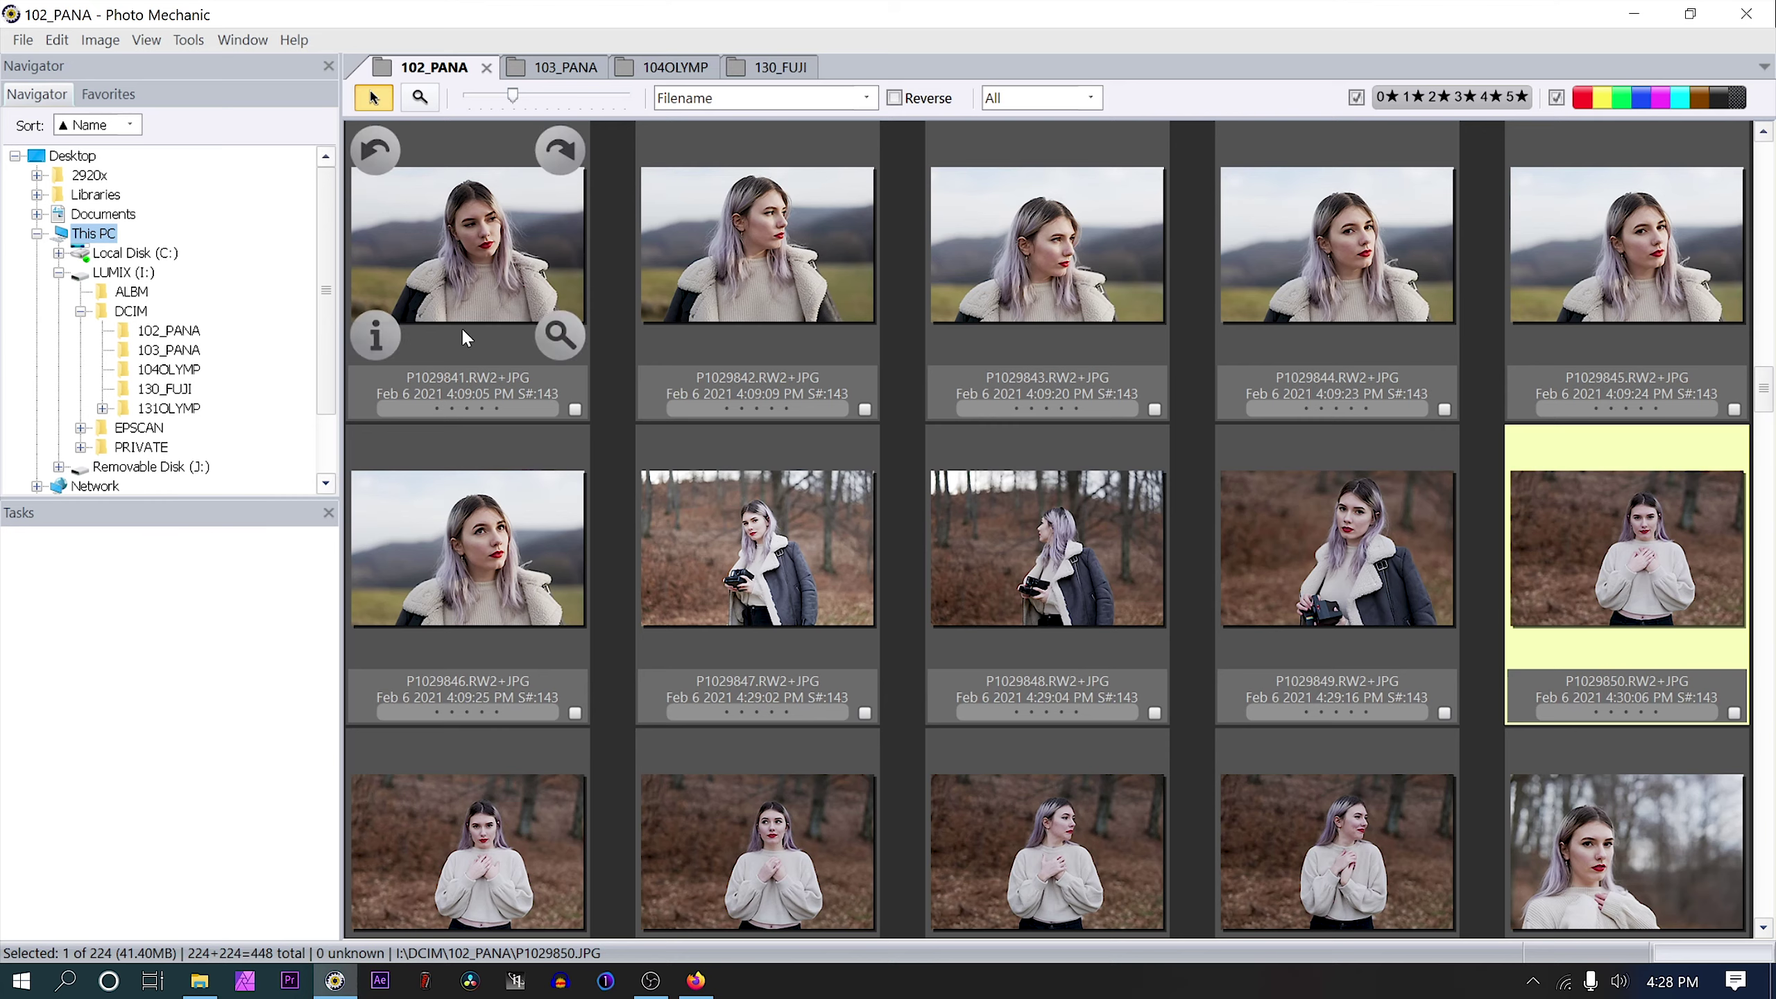
double_click(461, 257)
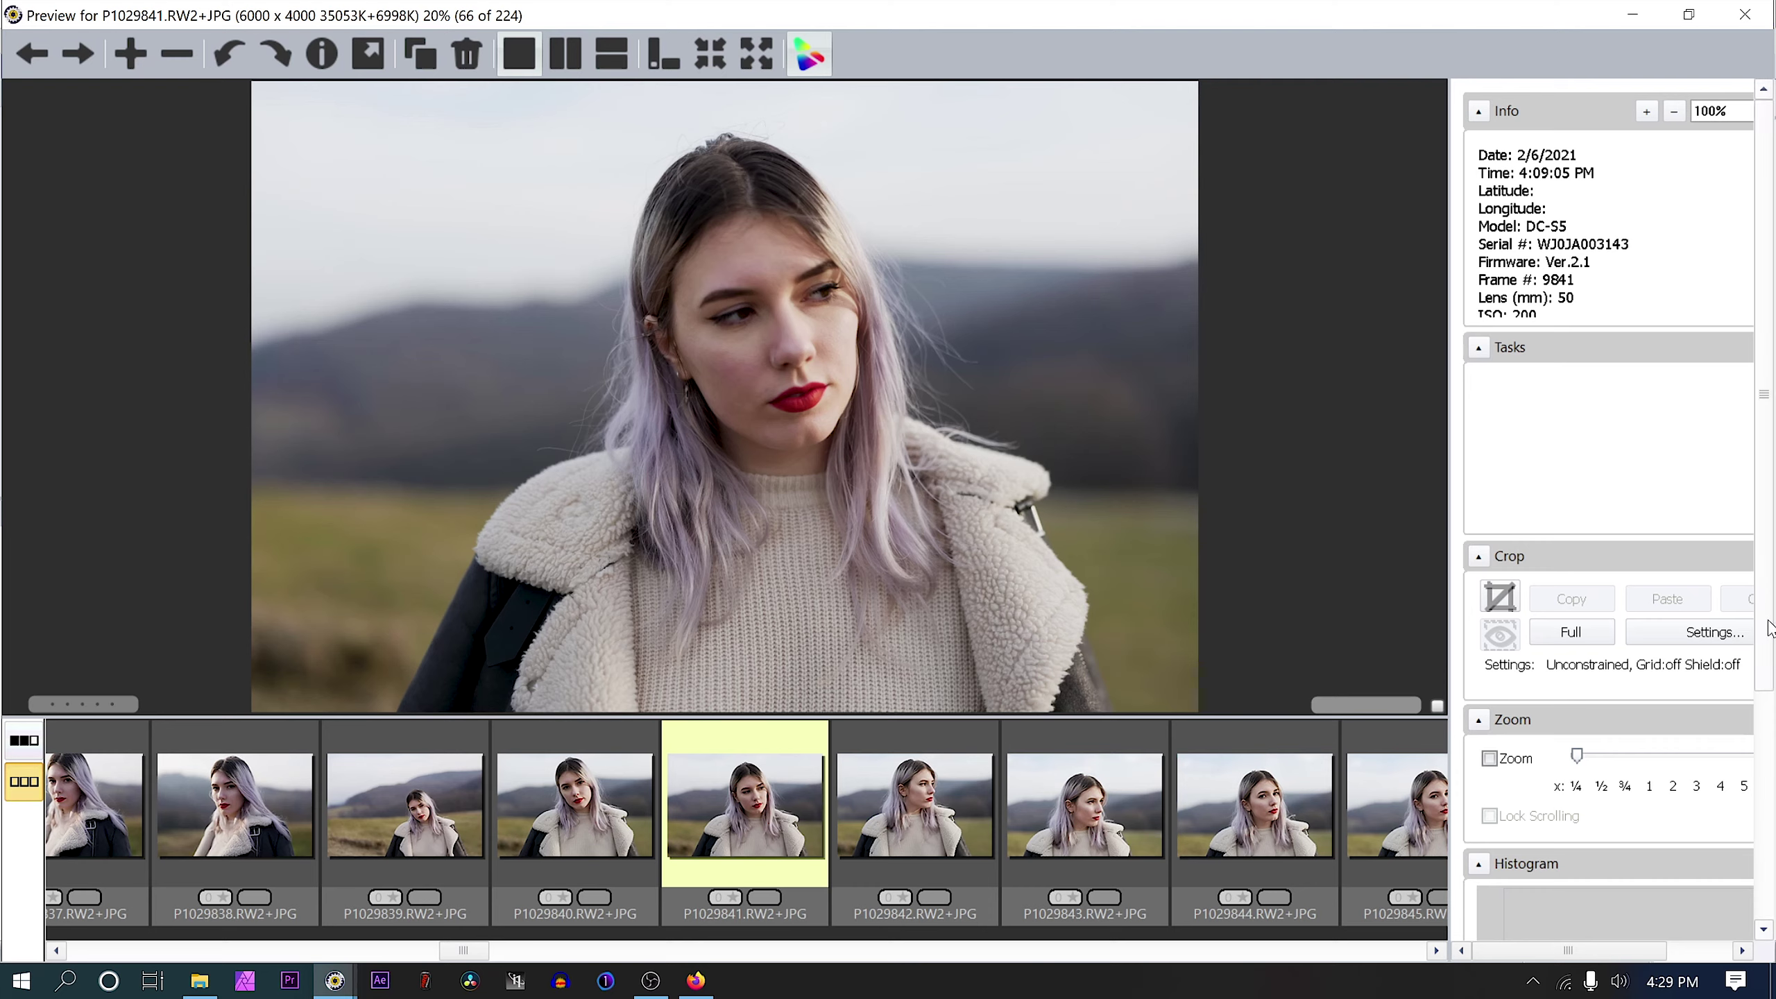
left_click_drag(1768, 632, 1774, 865)
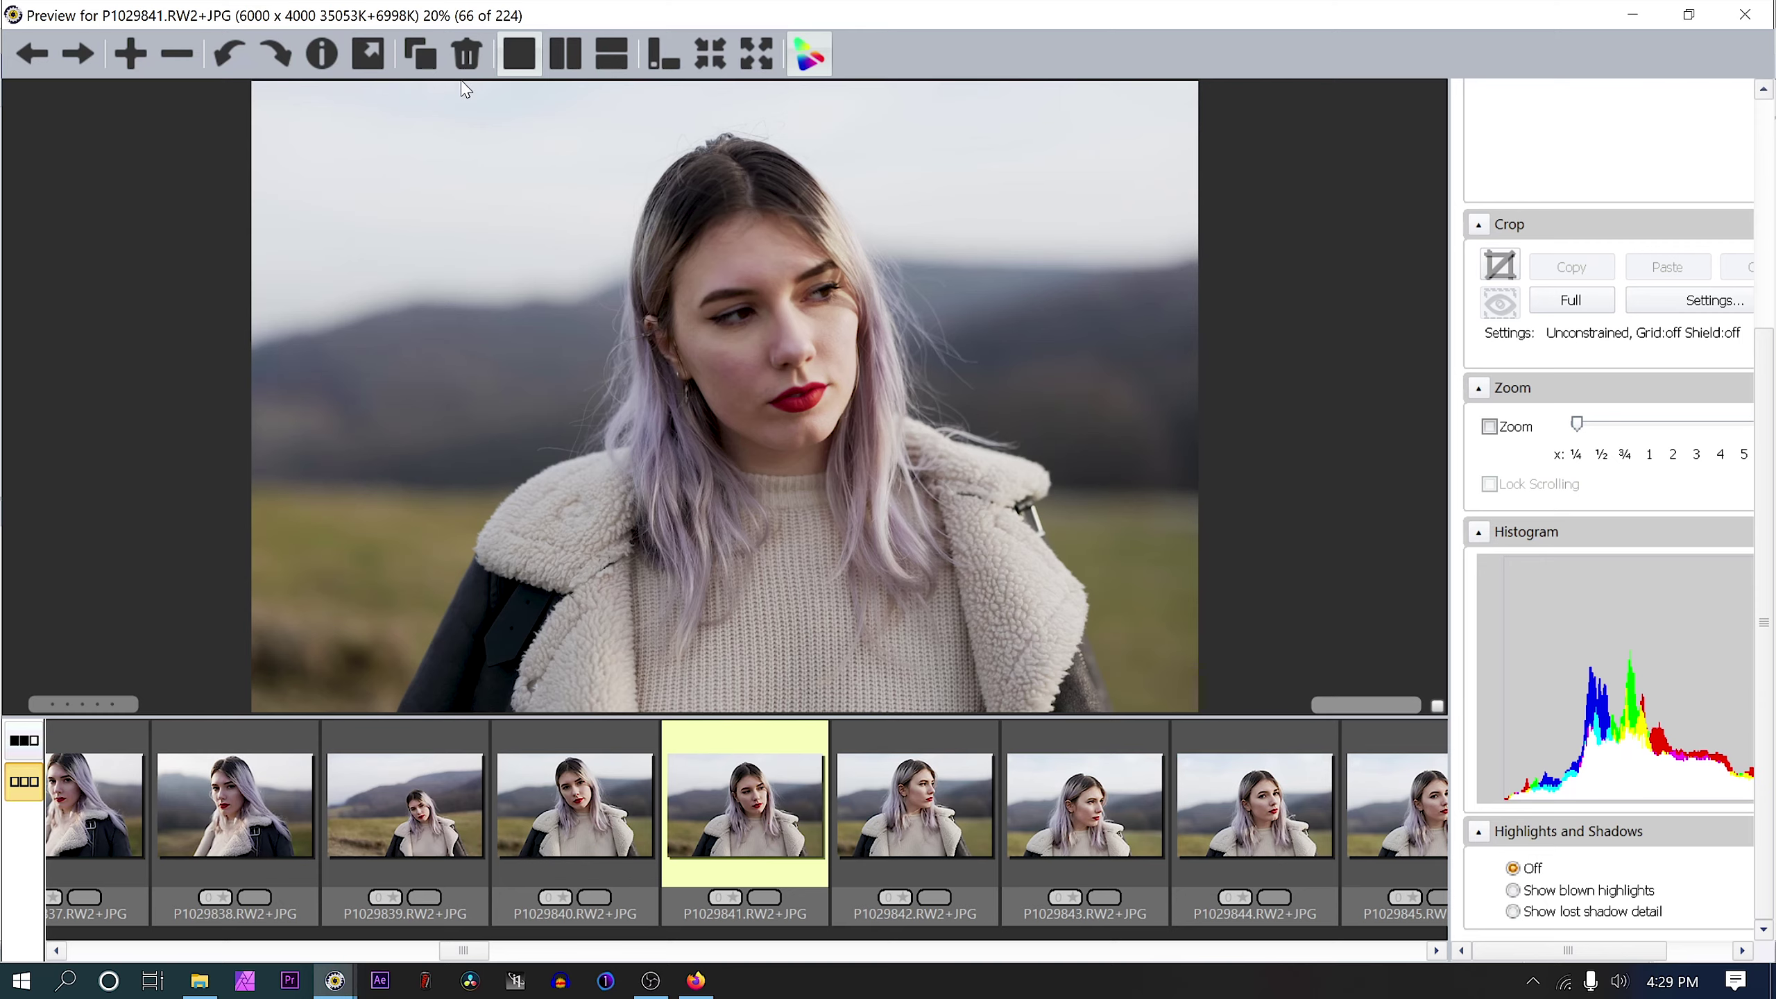
- View the IPTC metadata fields of photo P1029841.JPG, including the models, artwork and contact sections, and dismiss them without saving
left_click(322, 55)
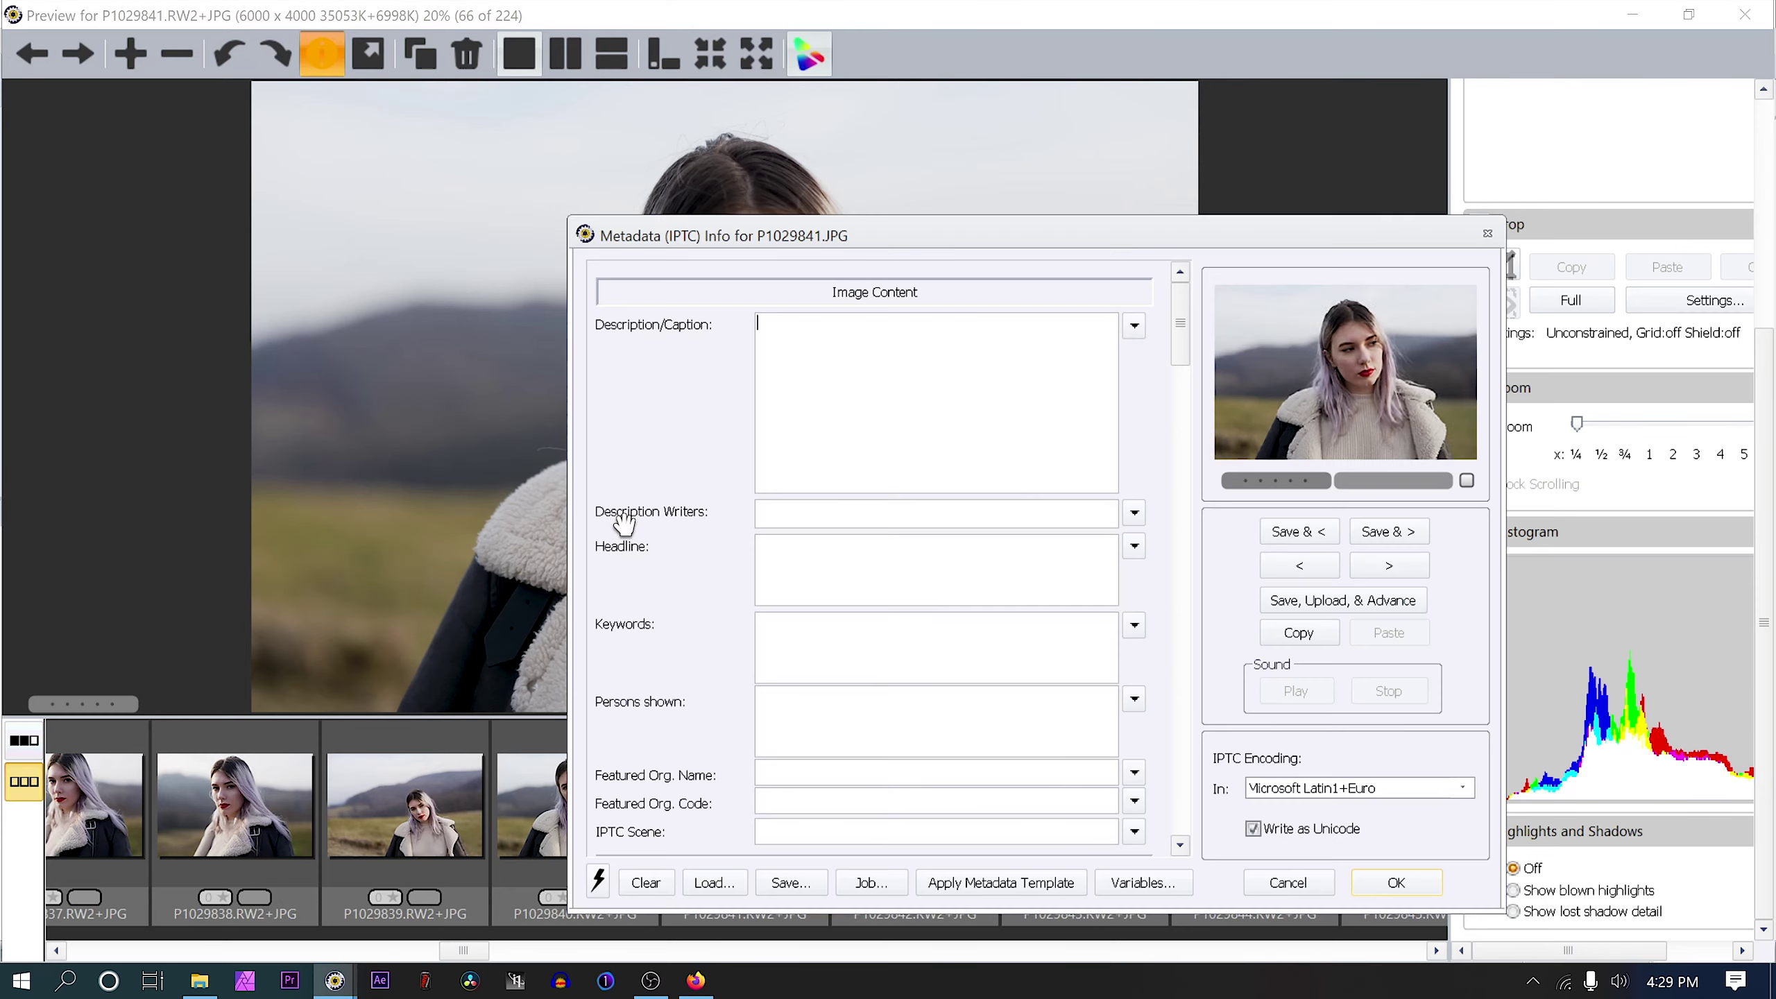
left_click_drag(1021, 240, 734, 147)
left_click_drag(897, 266, 921, 568)
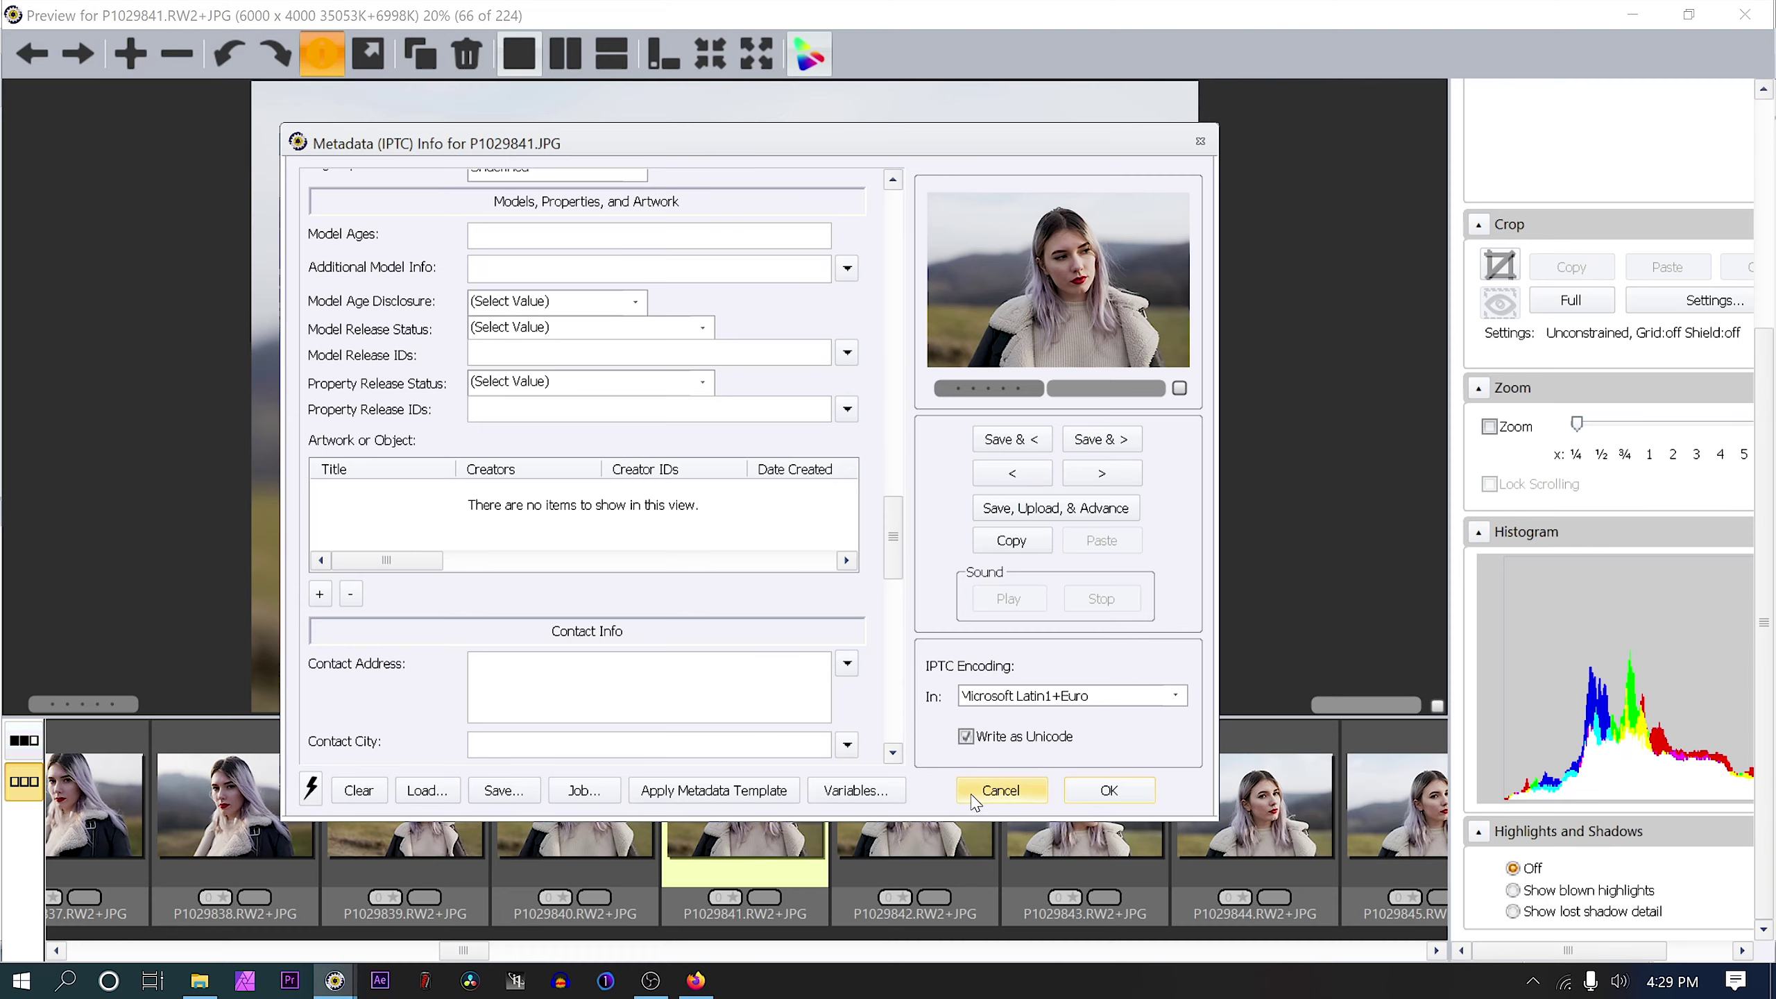
left_click(999, 789)
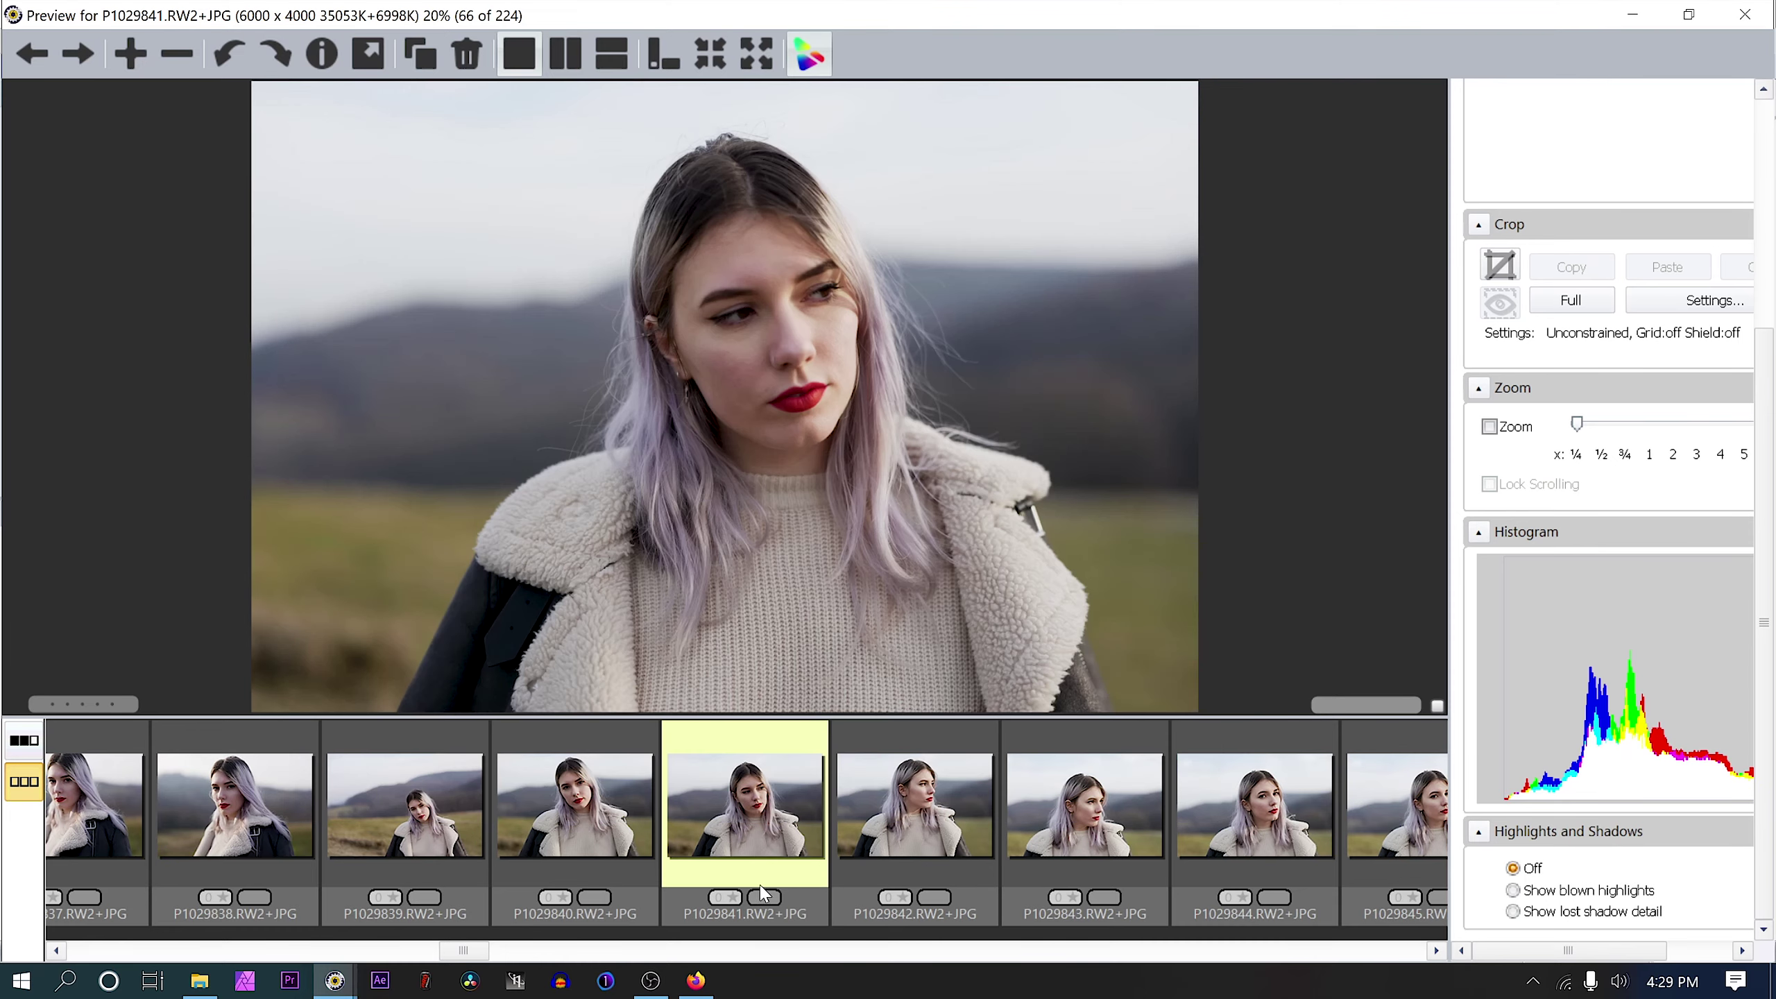
- Show the first photo, P1029776.RW2+JPG, in the preview and zoom it to 50% with the woman's whole face in view
scroll(729, 851, "up", 4)
scroll(543, 854, "up", 5)
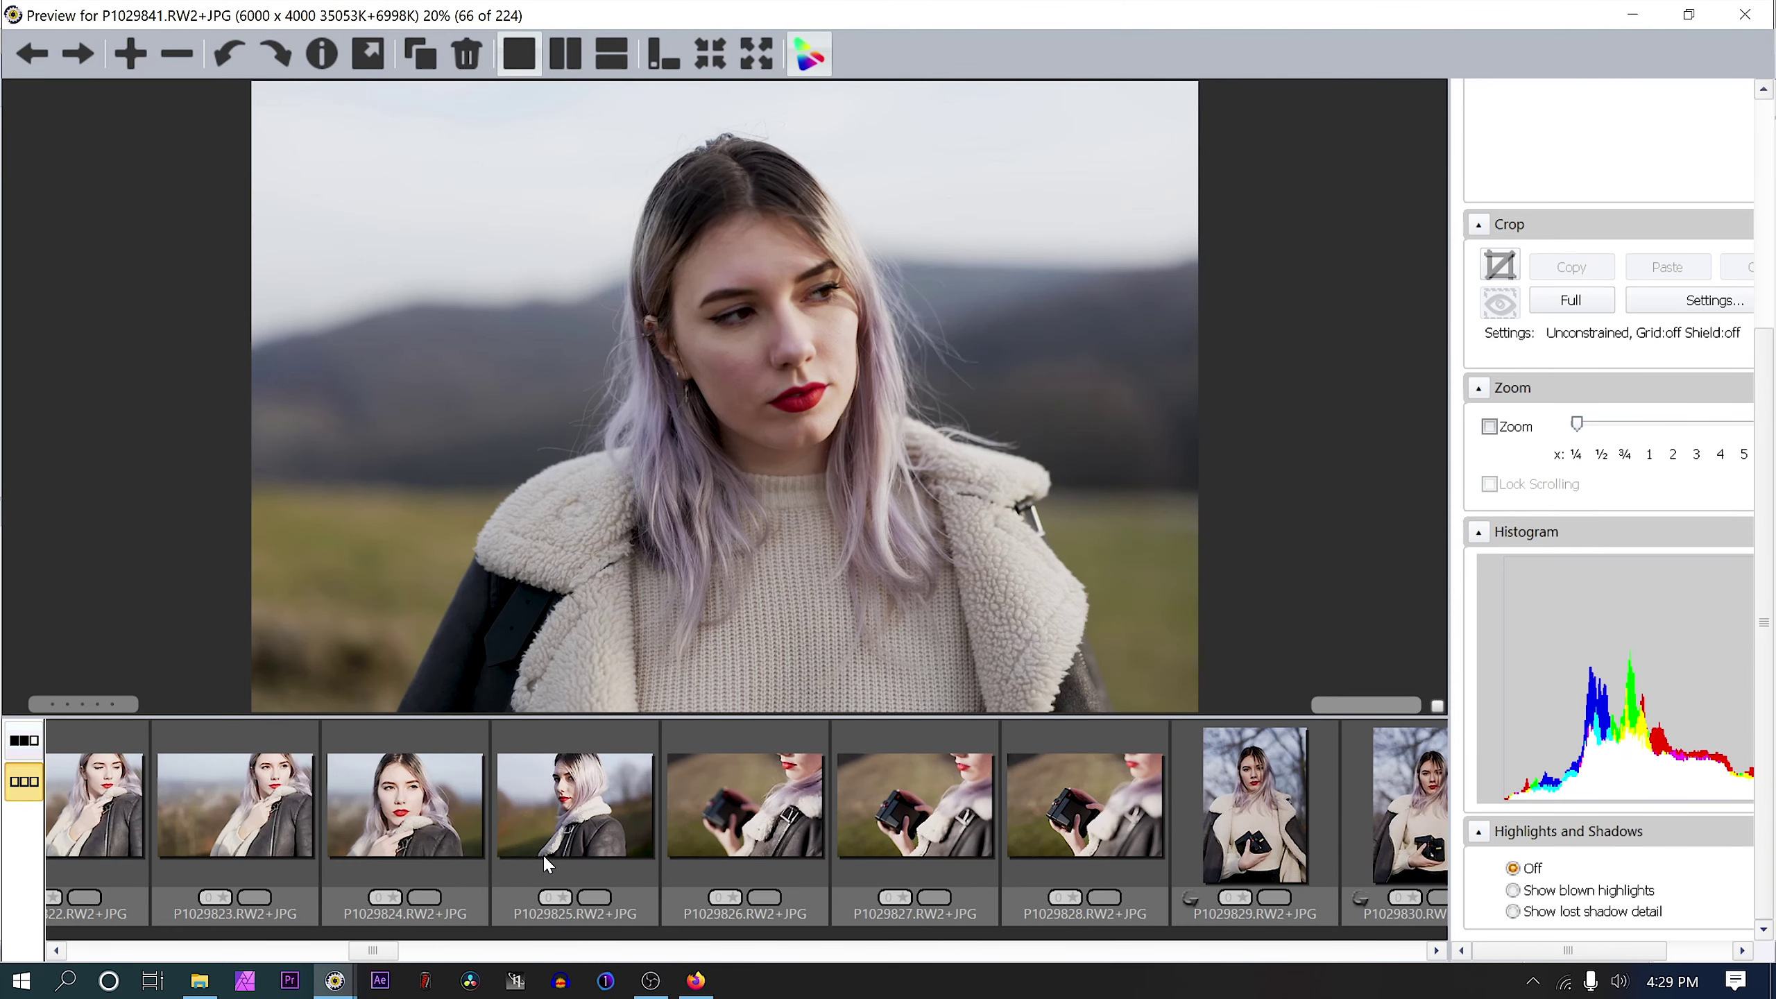
left_click_drag(347, 950, 95, 861)
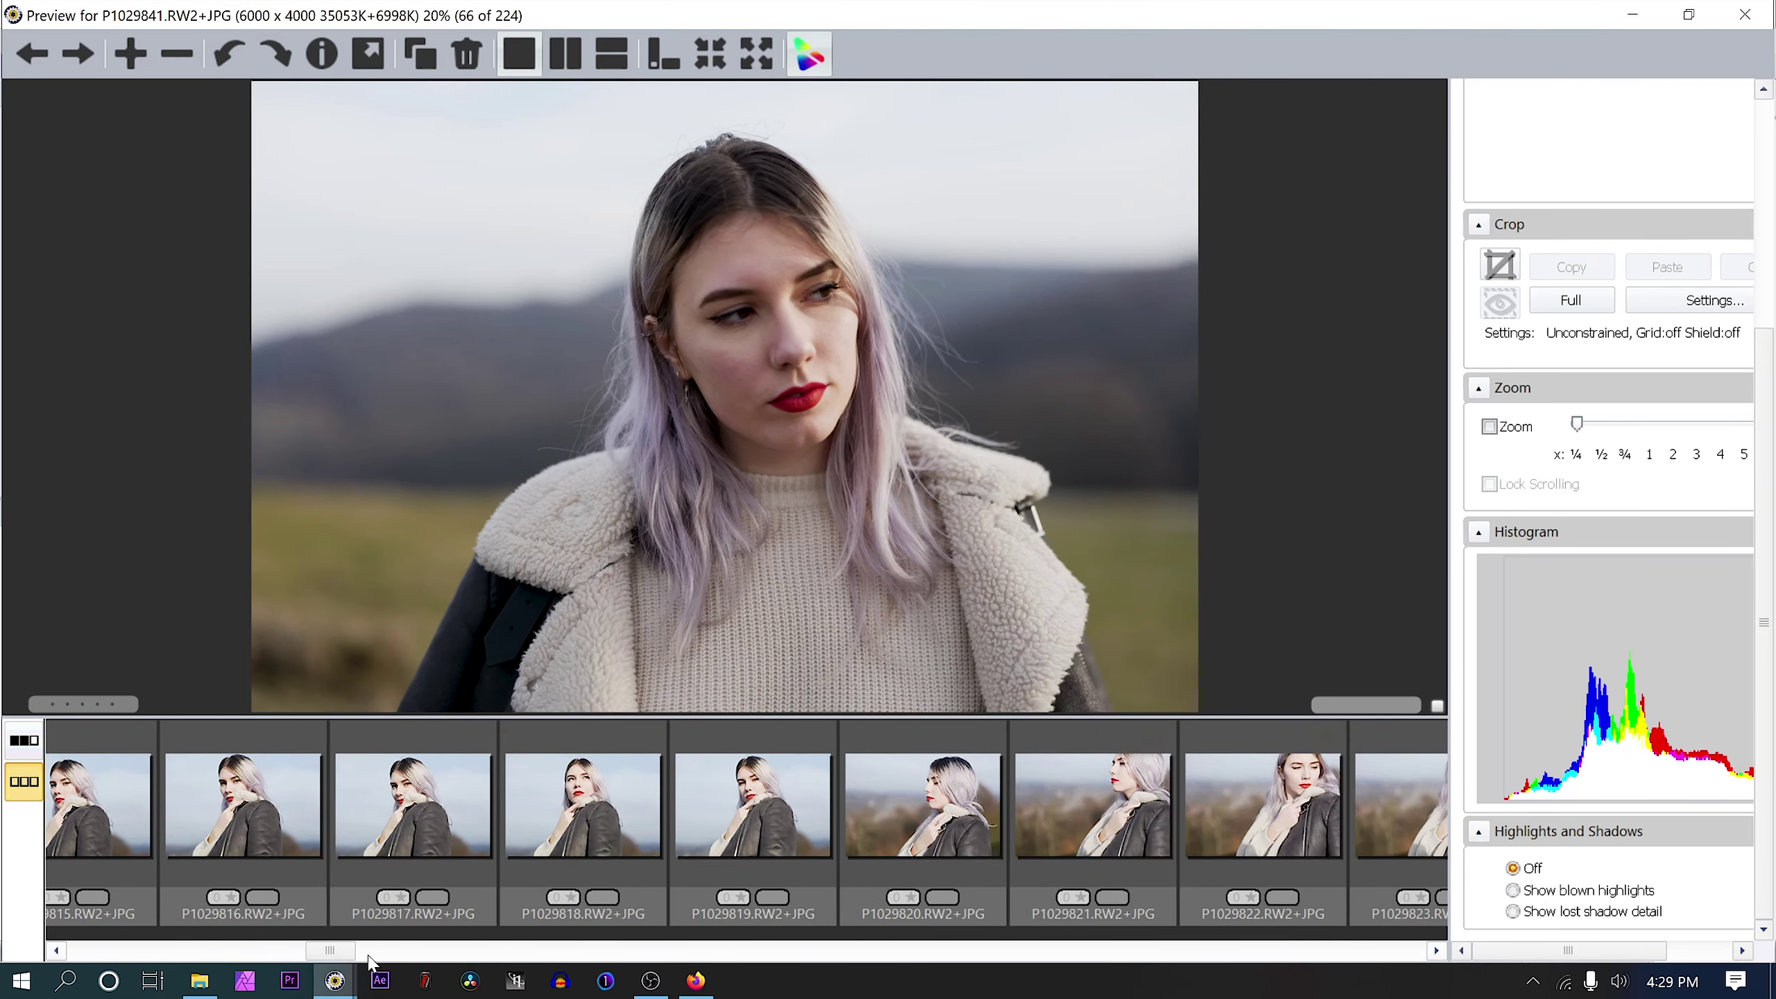
left_click_drag(331, 952, 112, 953)
left_click(138, 817)
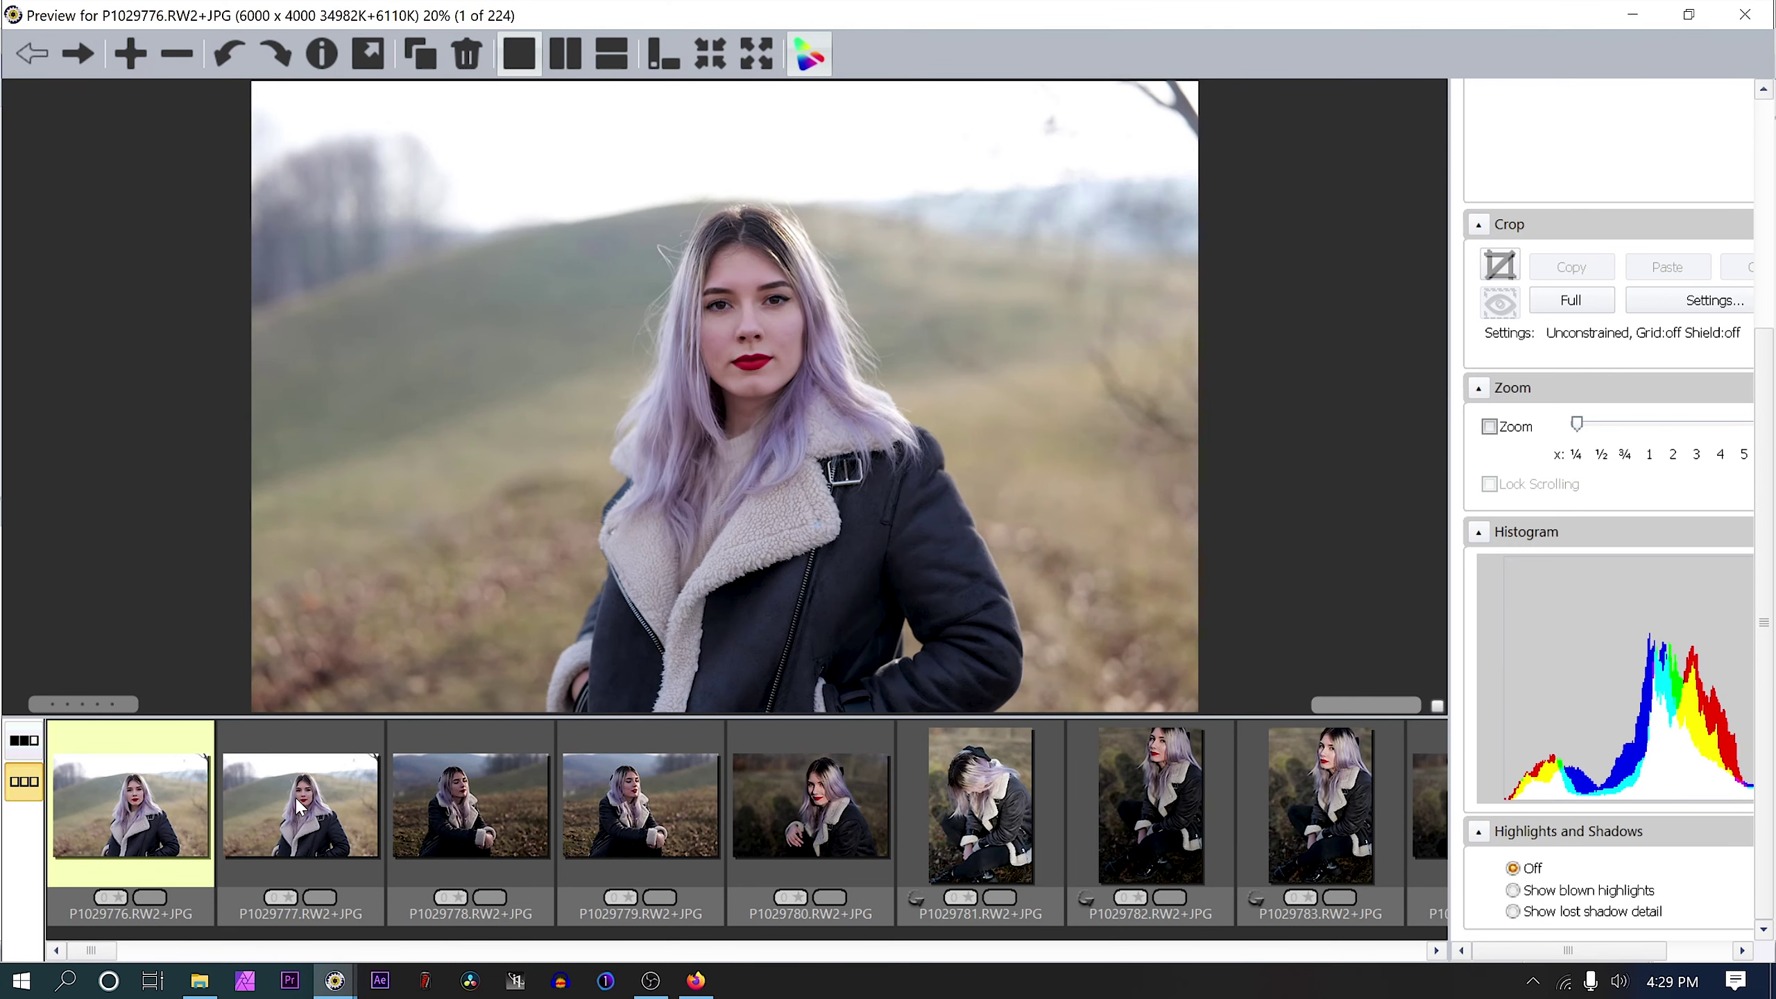
key("z")
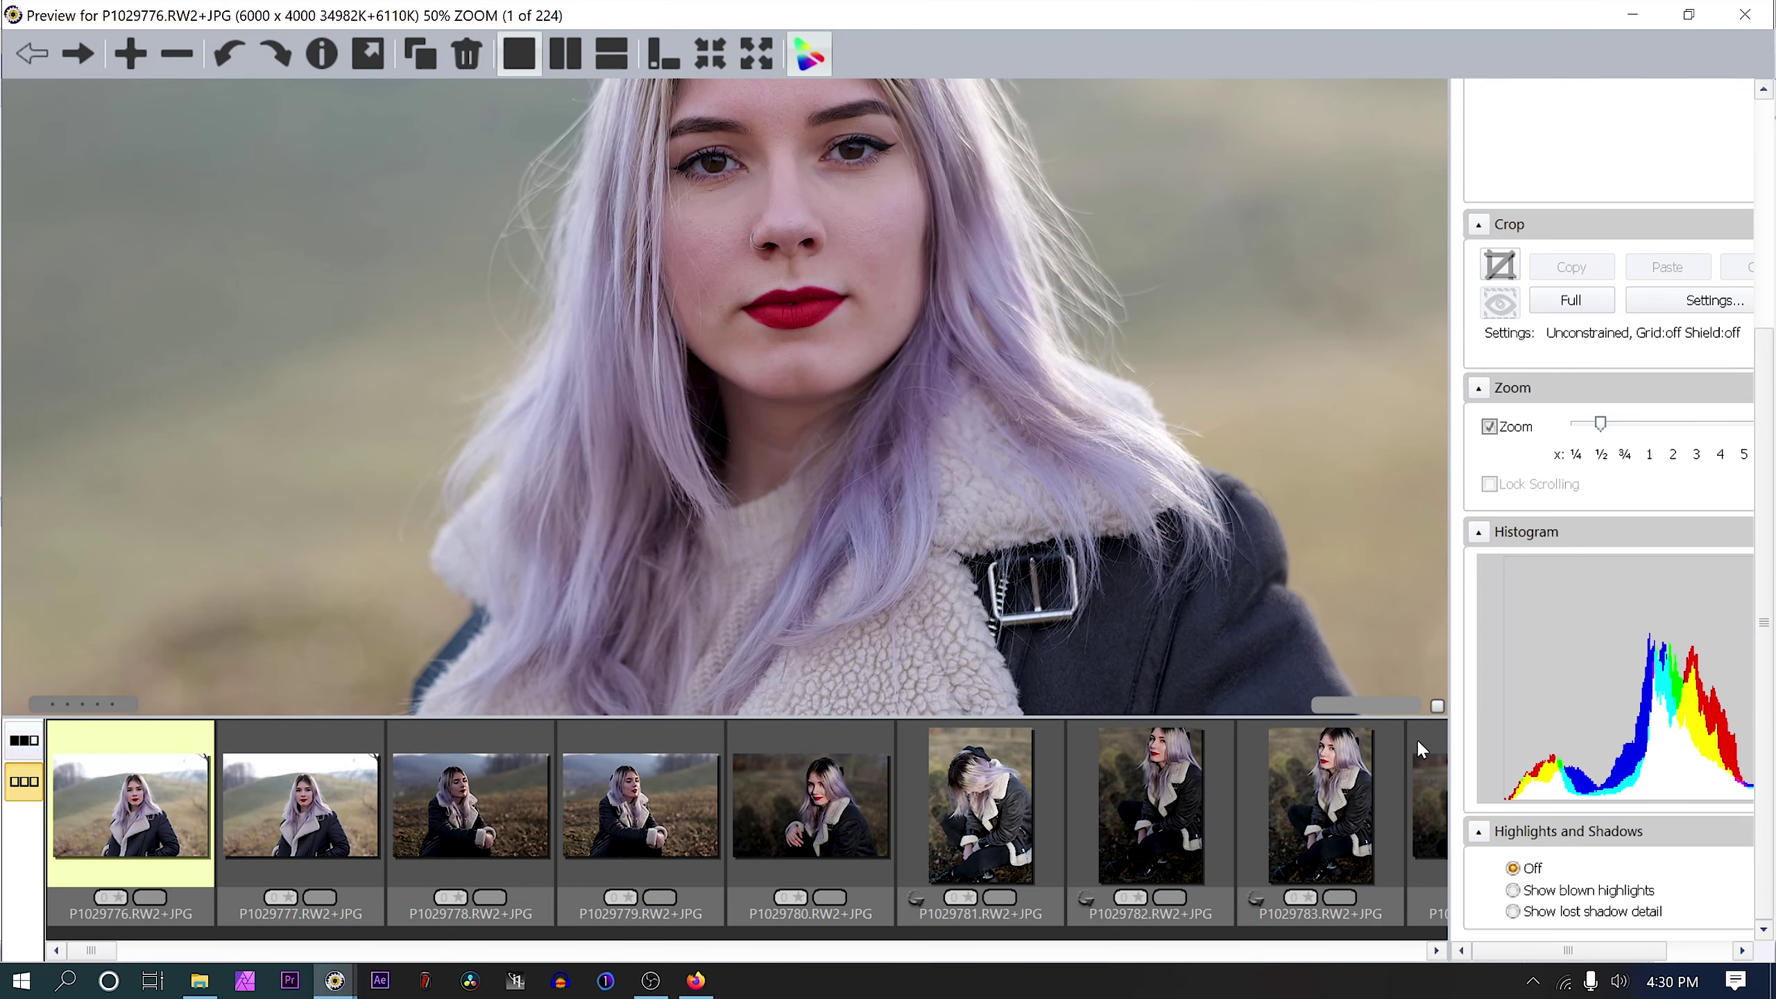
left_click_drag(721, 306, 722, 488)
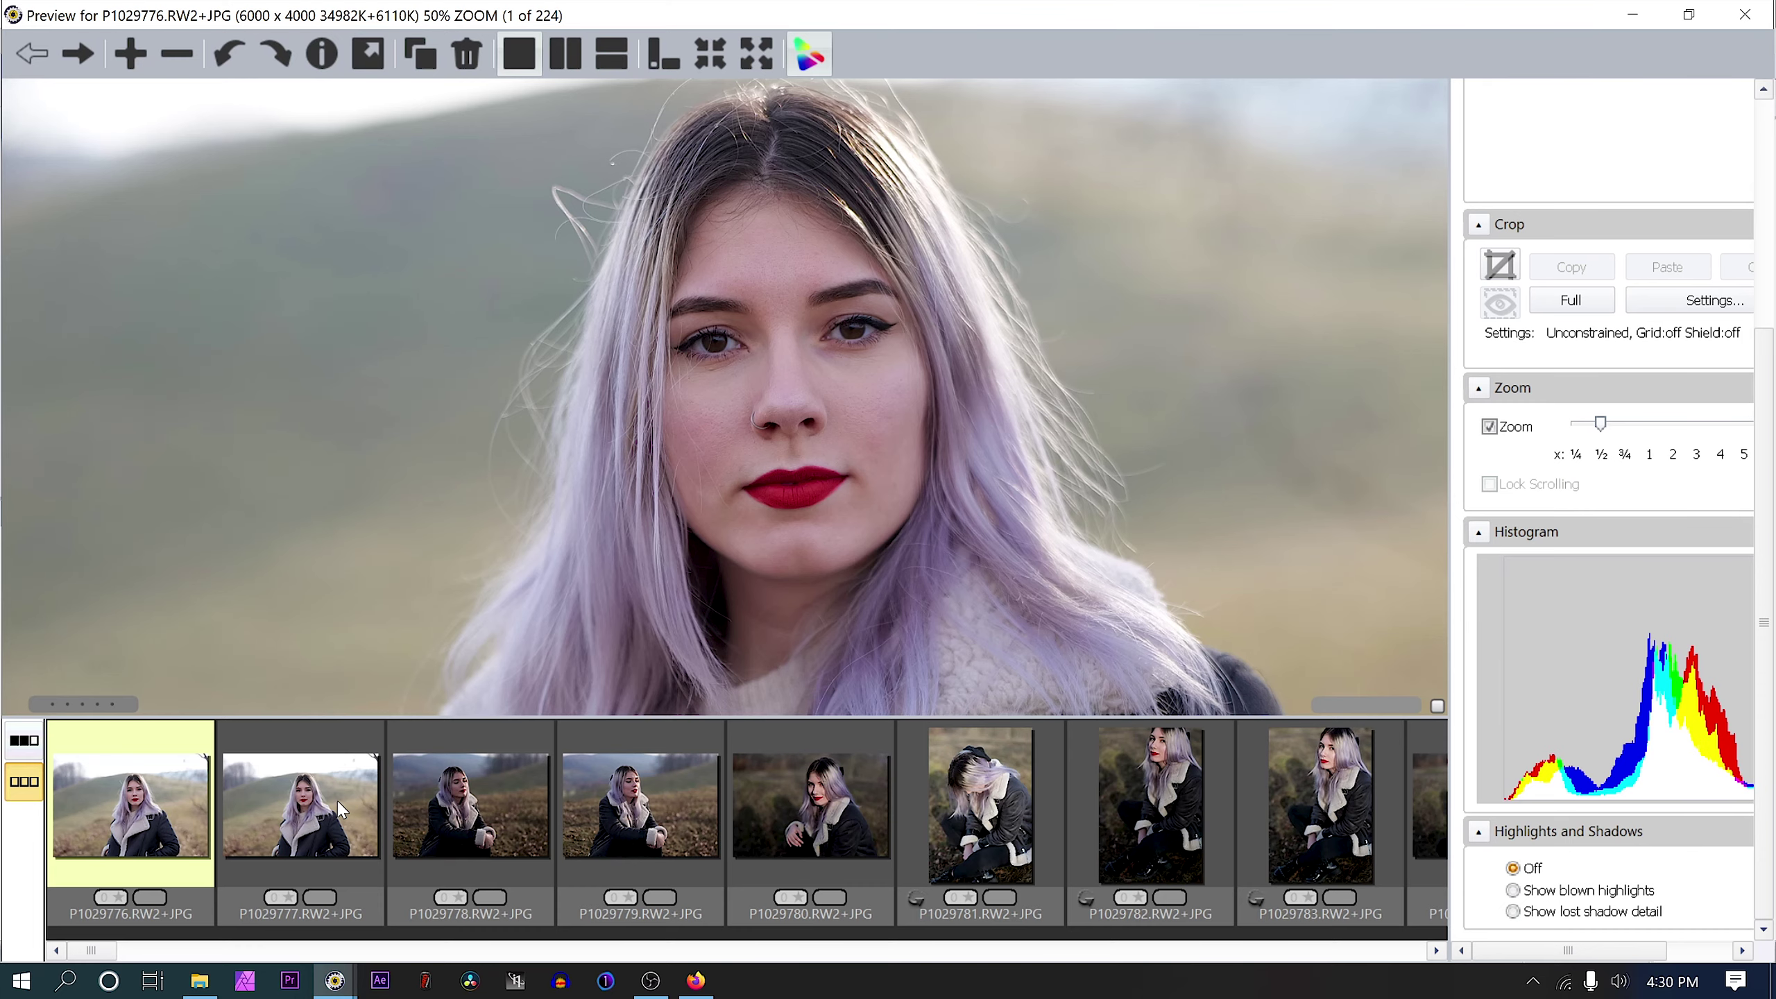
- Give photos P1029776 through P1029779 a five-star rating, one after another
key("5")
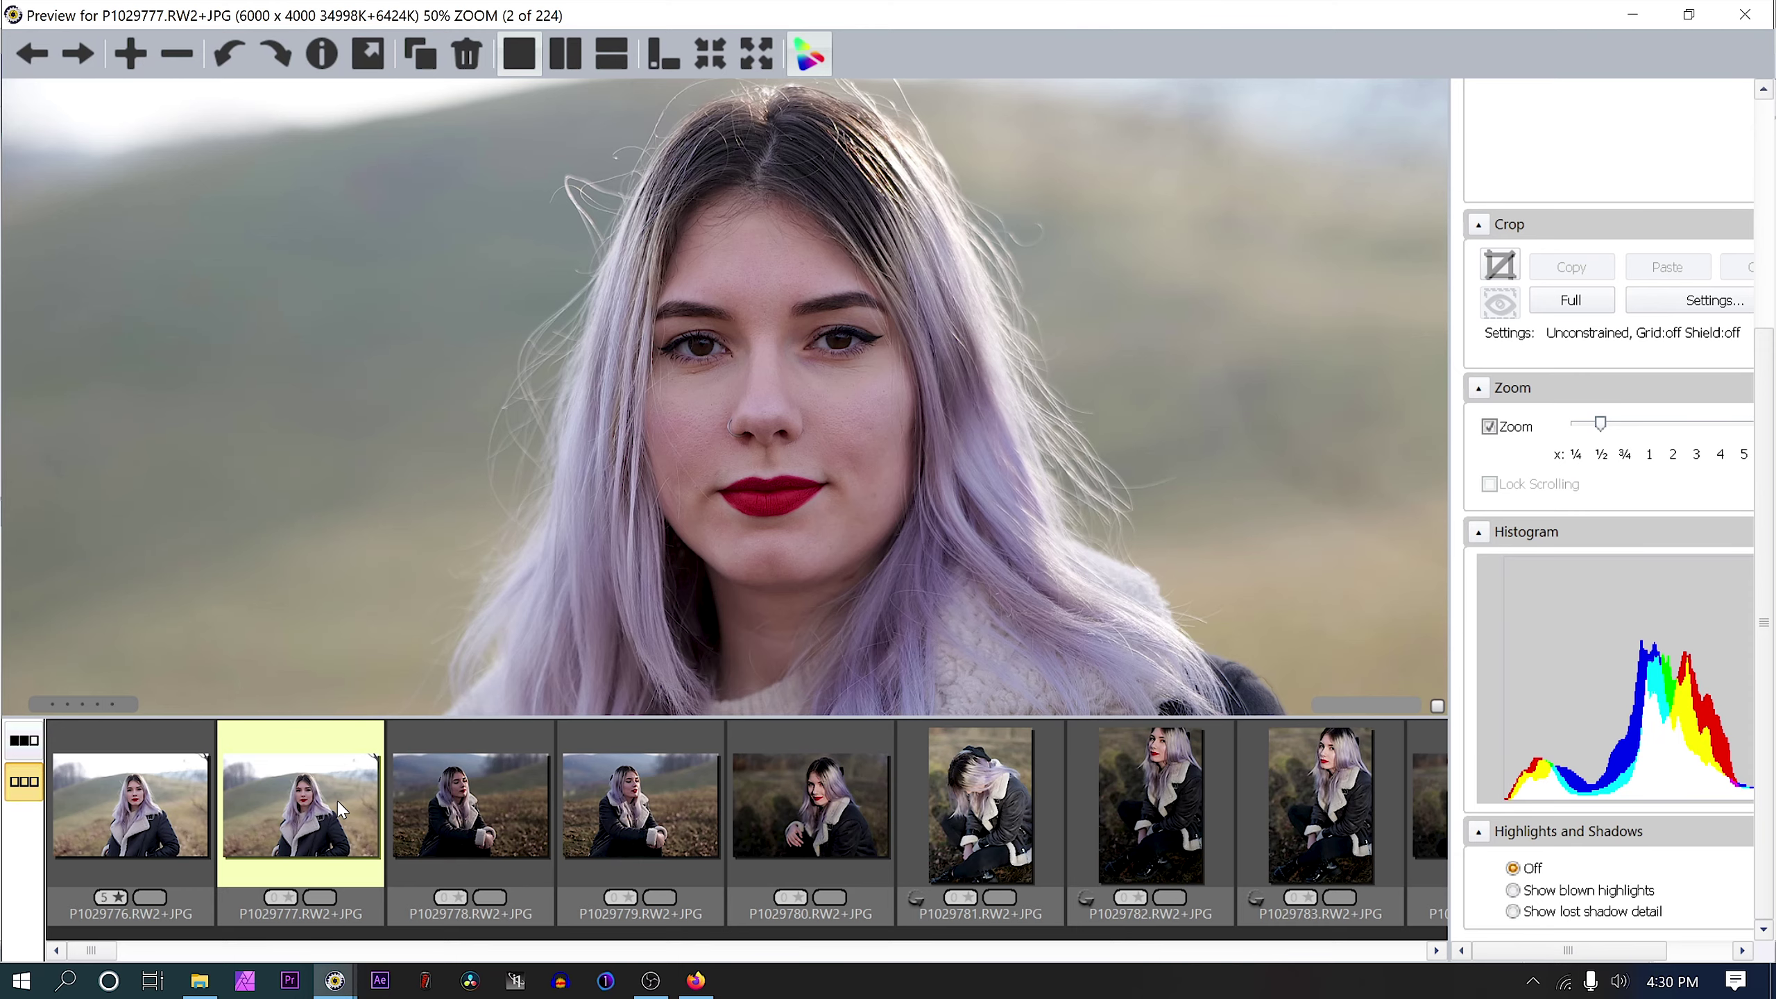
key("5")
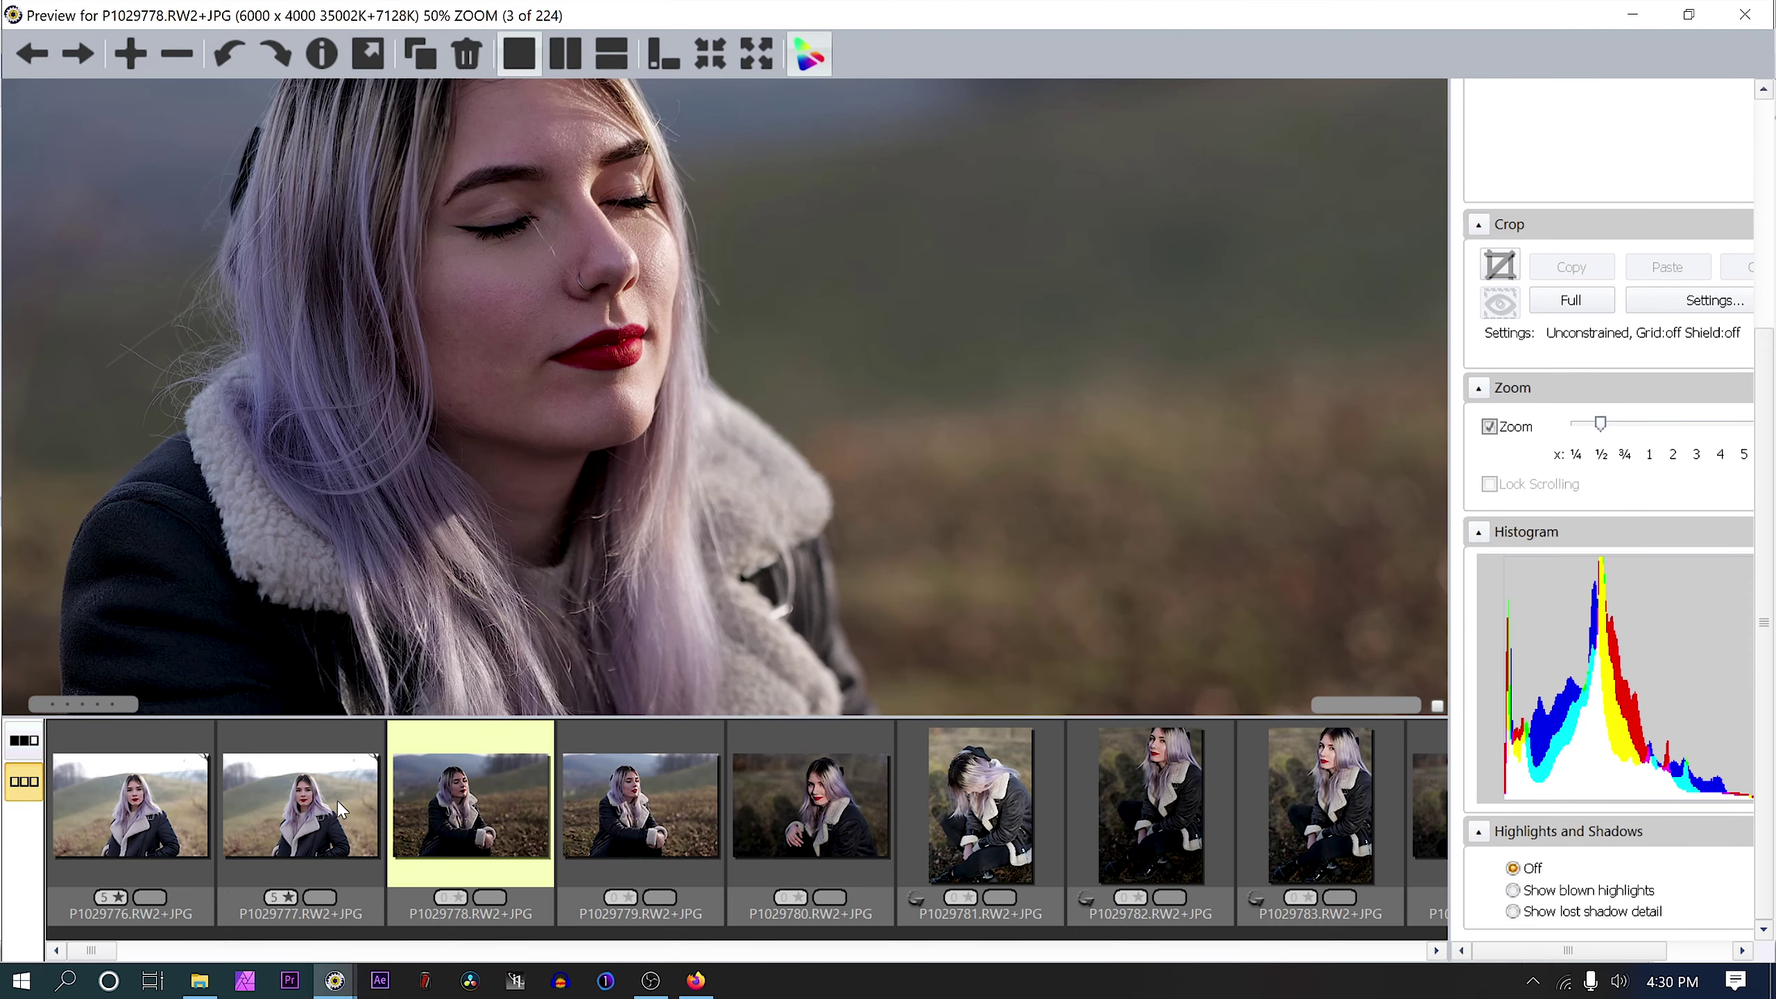
key("5")
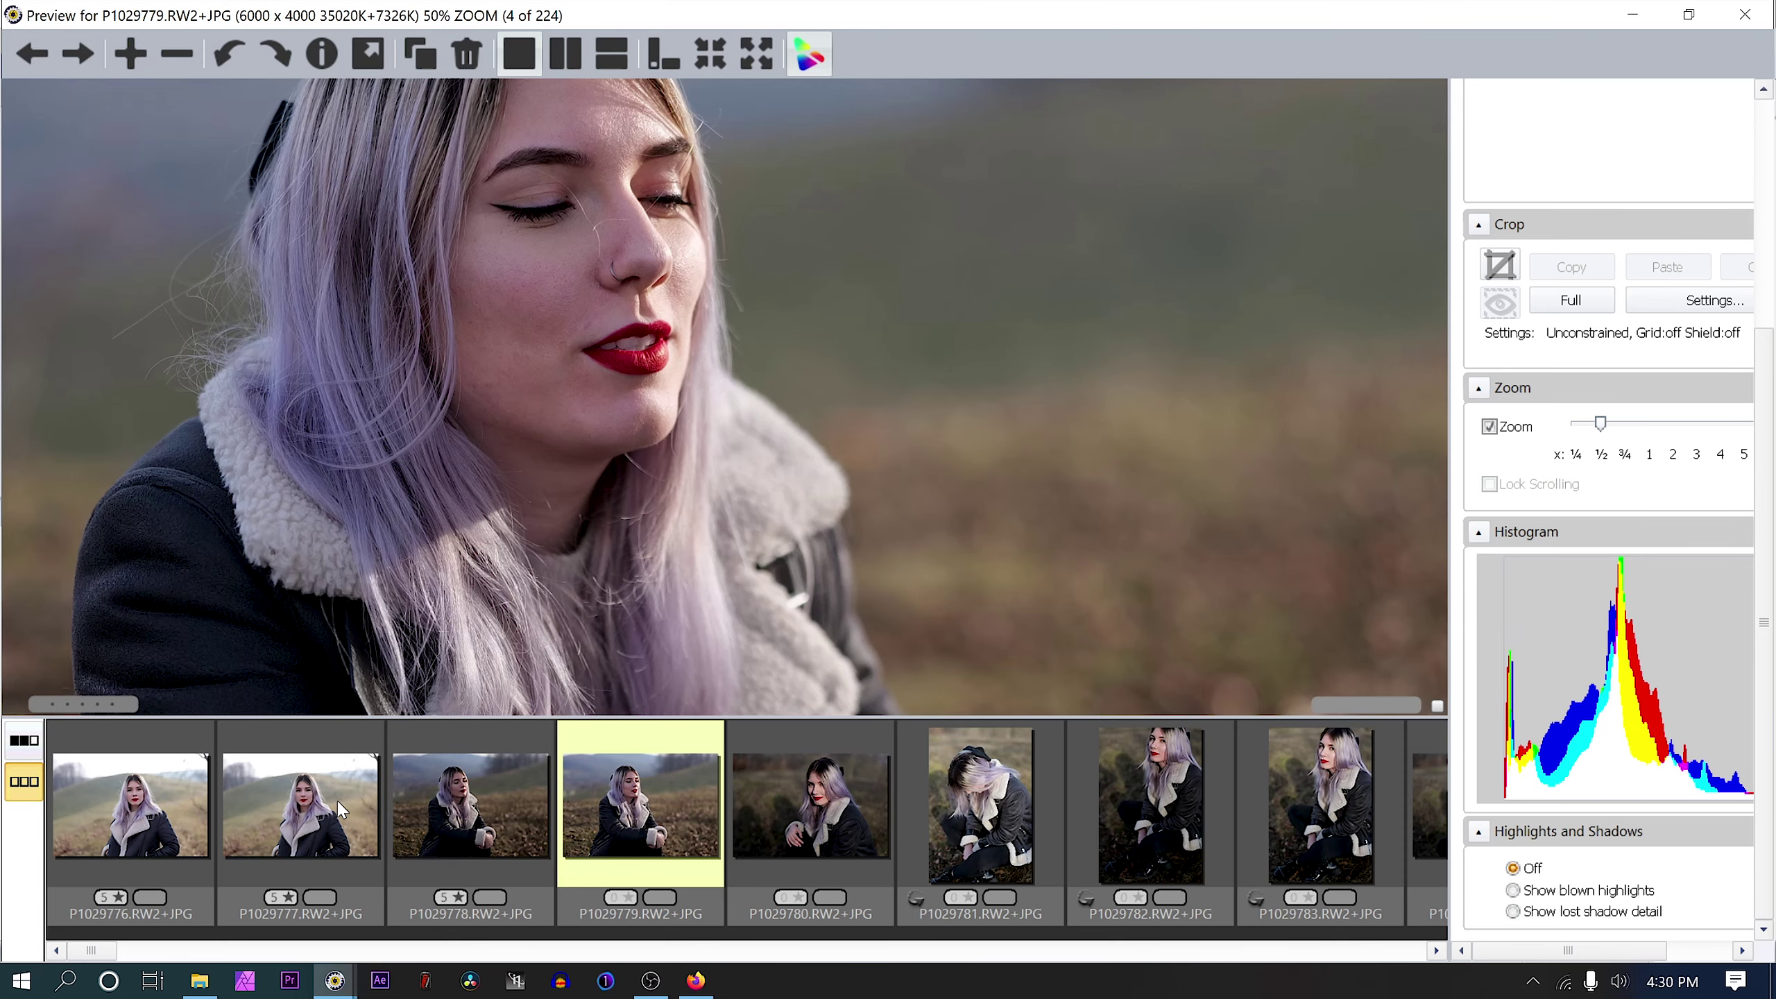
key("5")
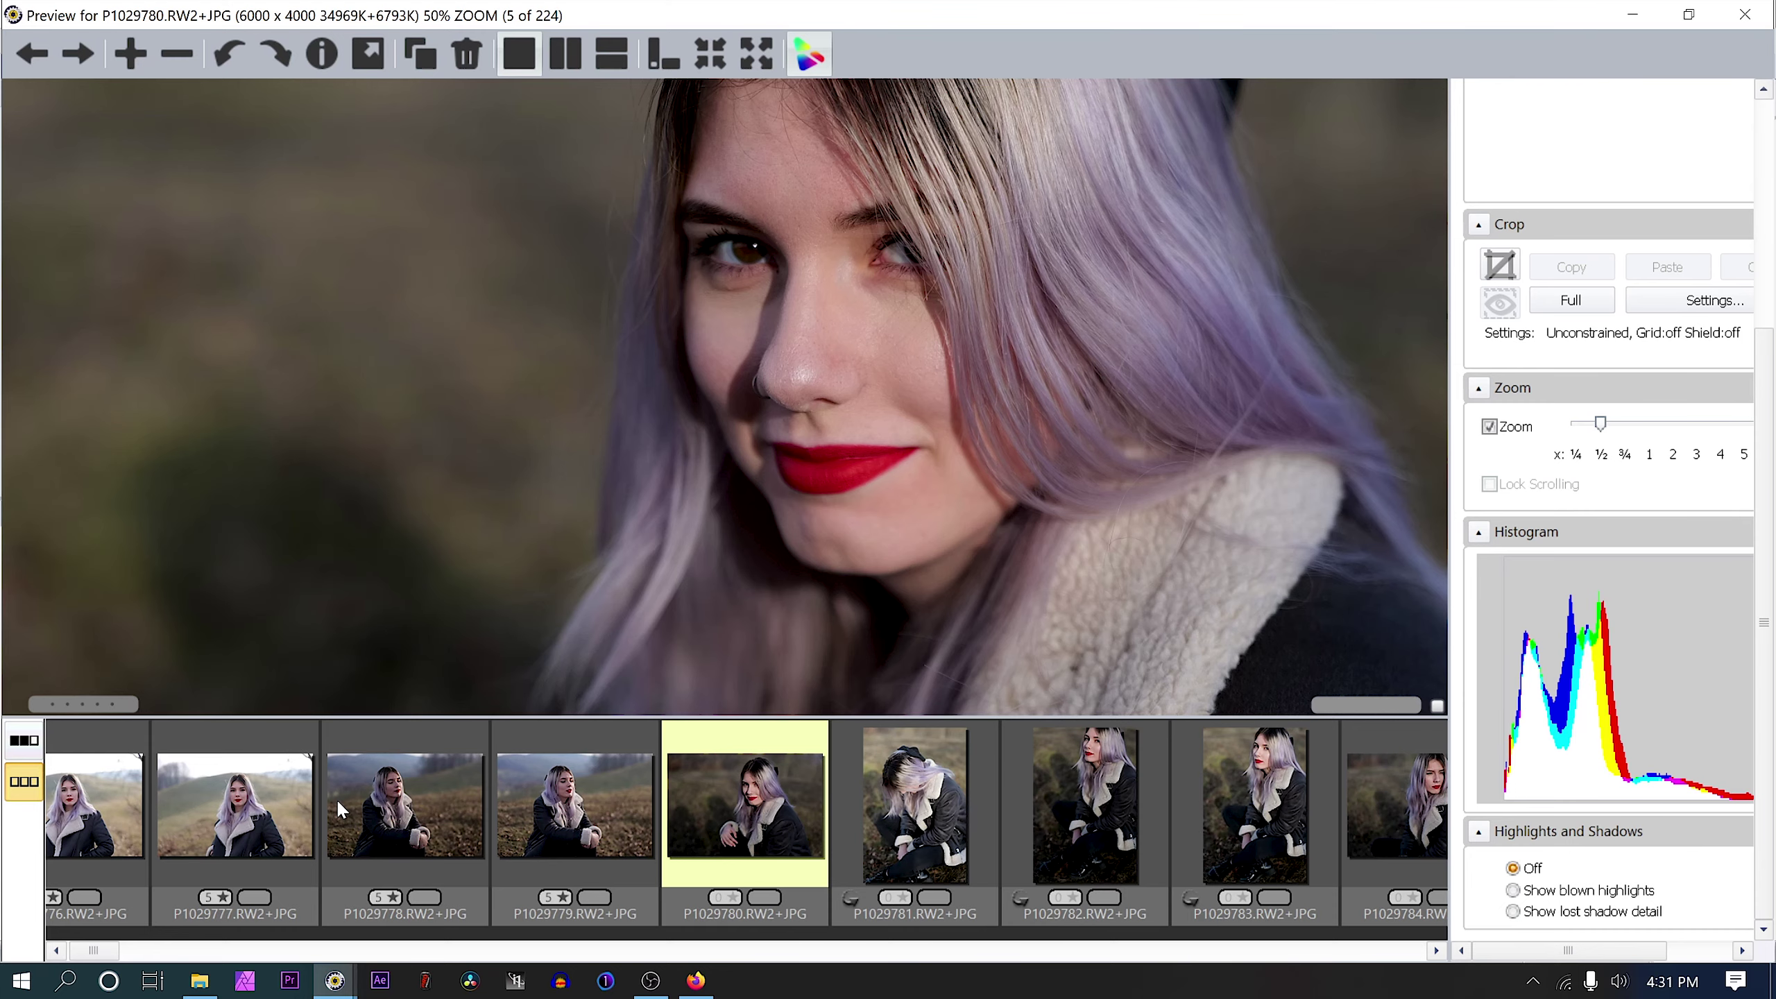
- Continue culling by rating photos P1029780 through P1029795 five stars each
key("Right")
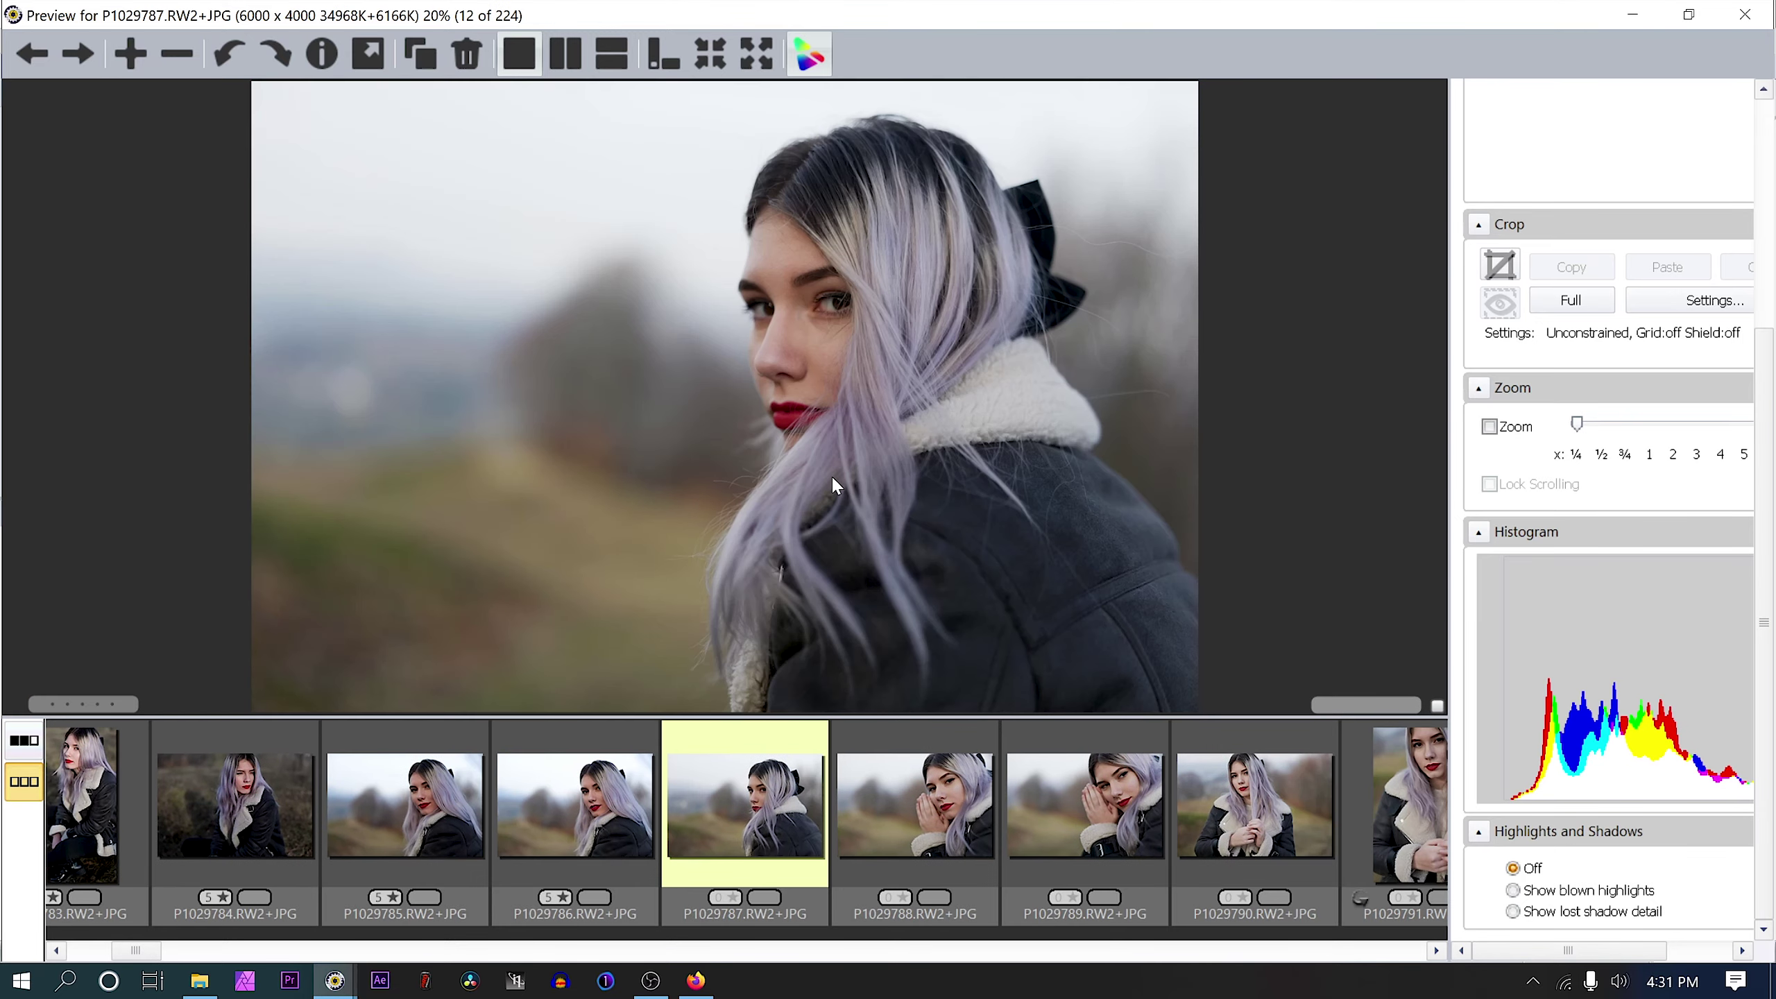
key("Right")
key("Right")
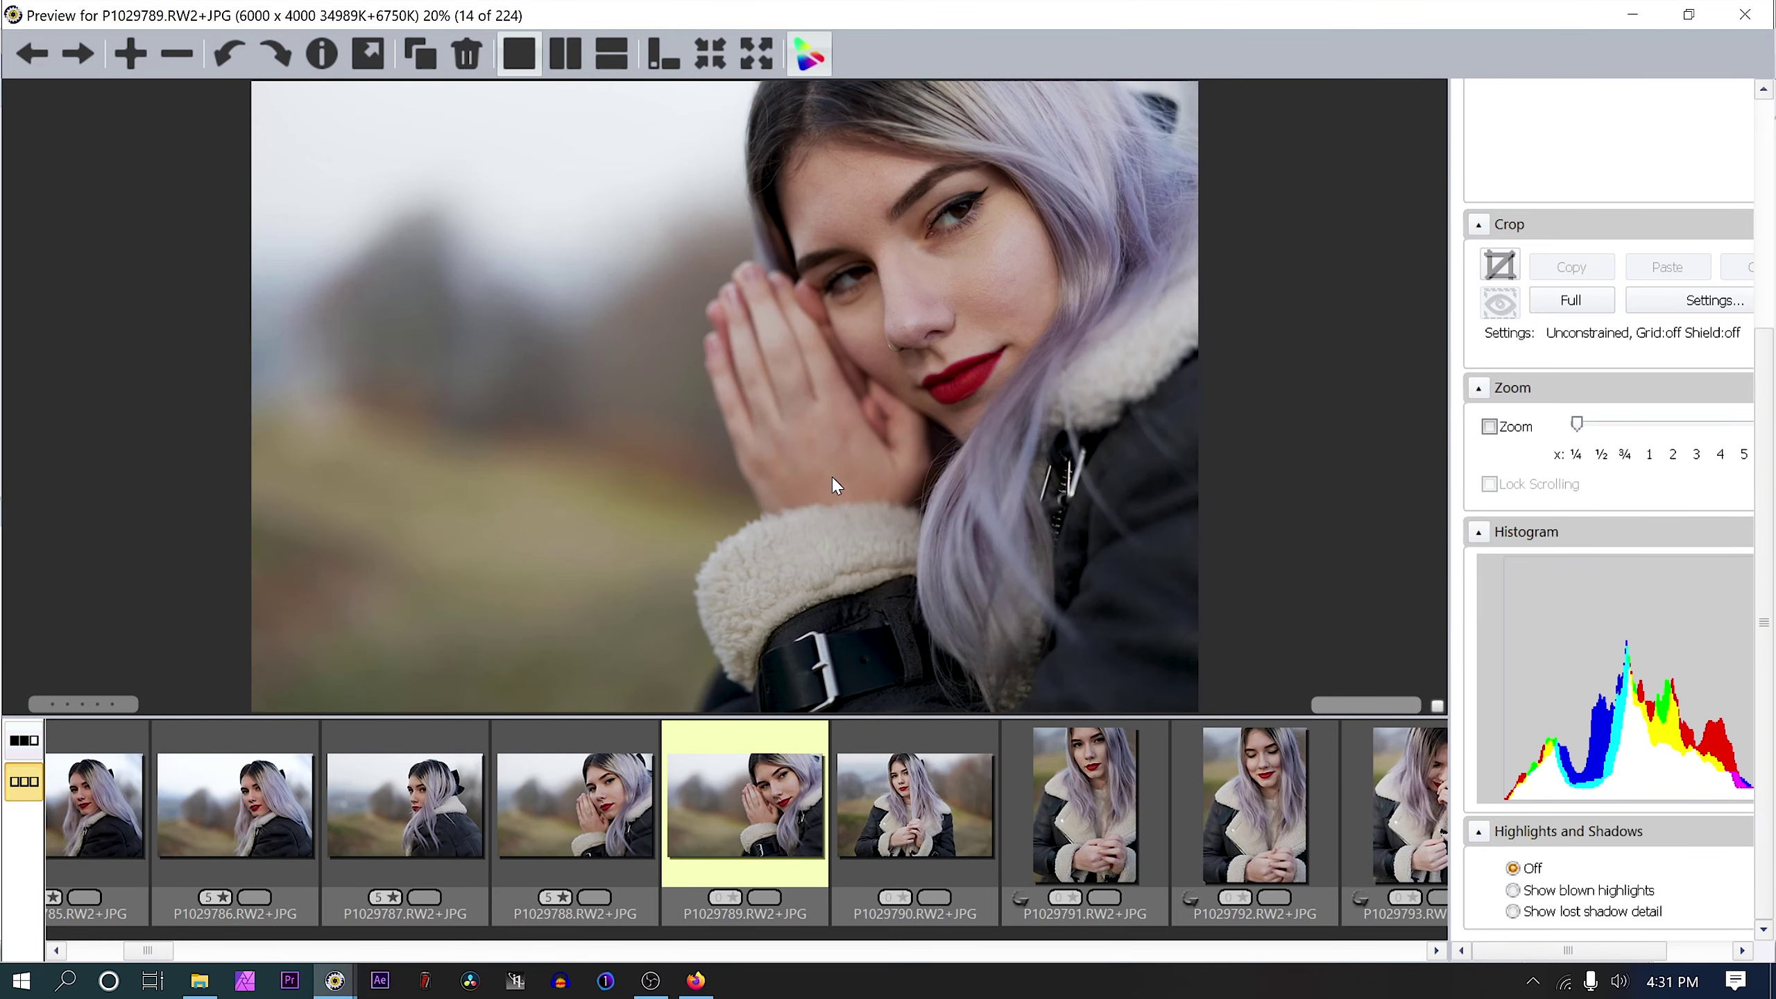
key("Right")
key("Right")
key("Right")
key("Right")
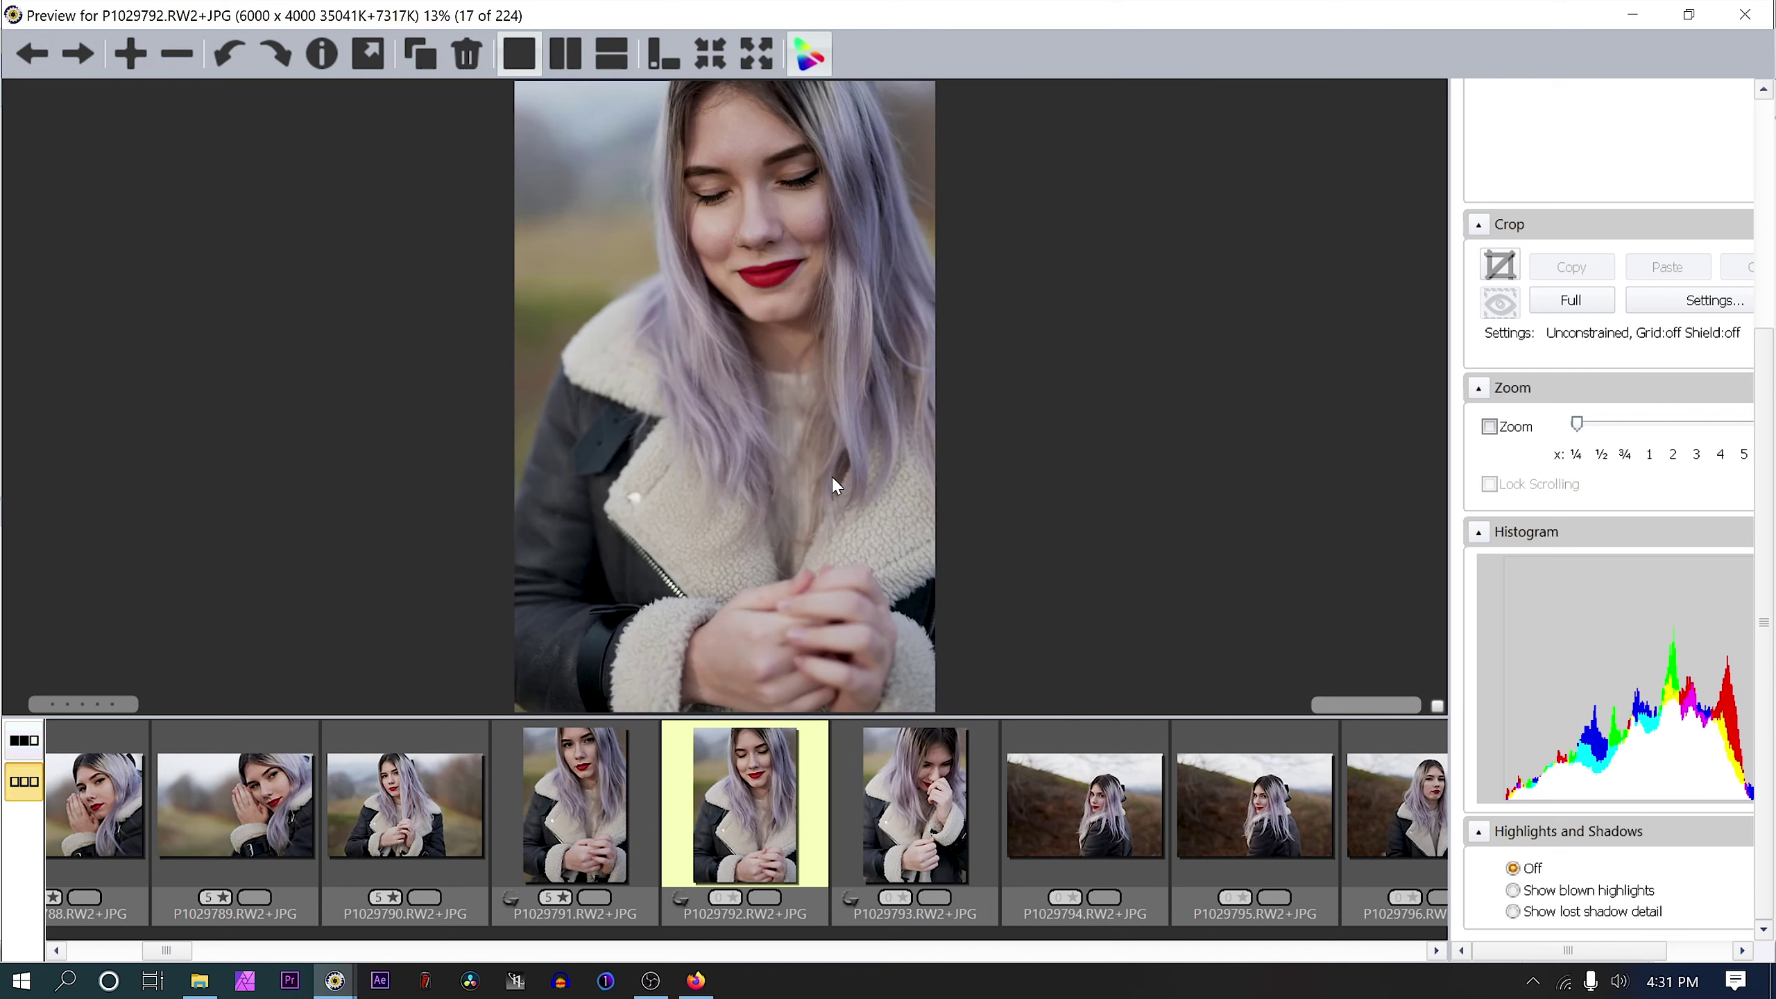
key("Right")
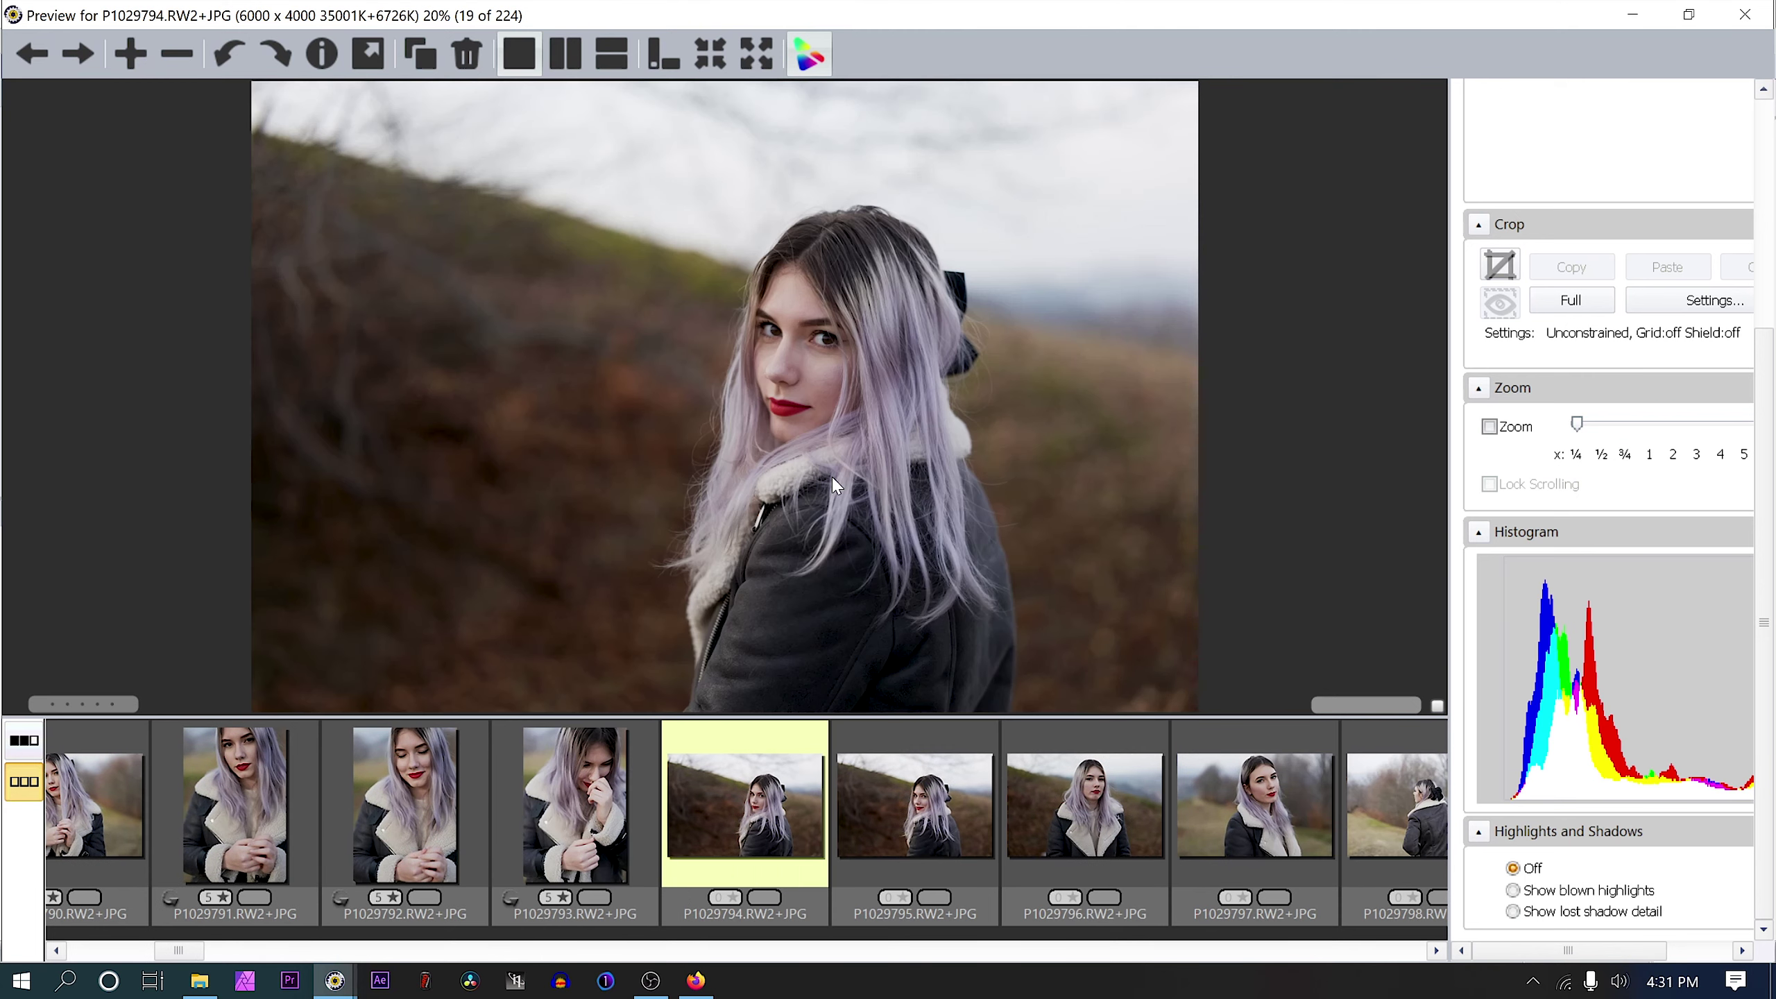
key("Right")
key("Right")
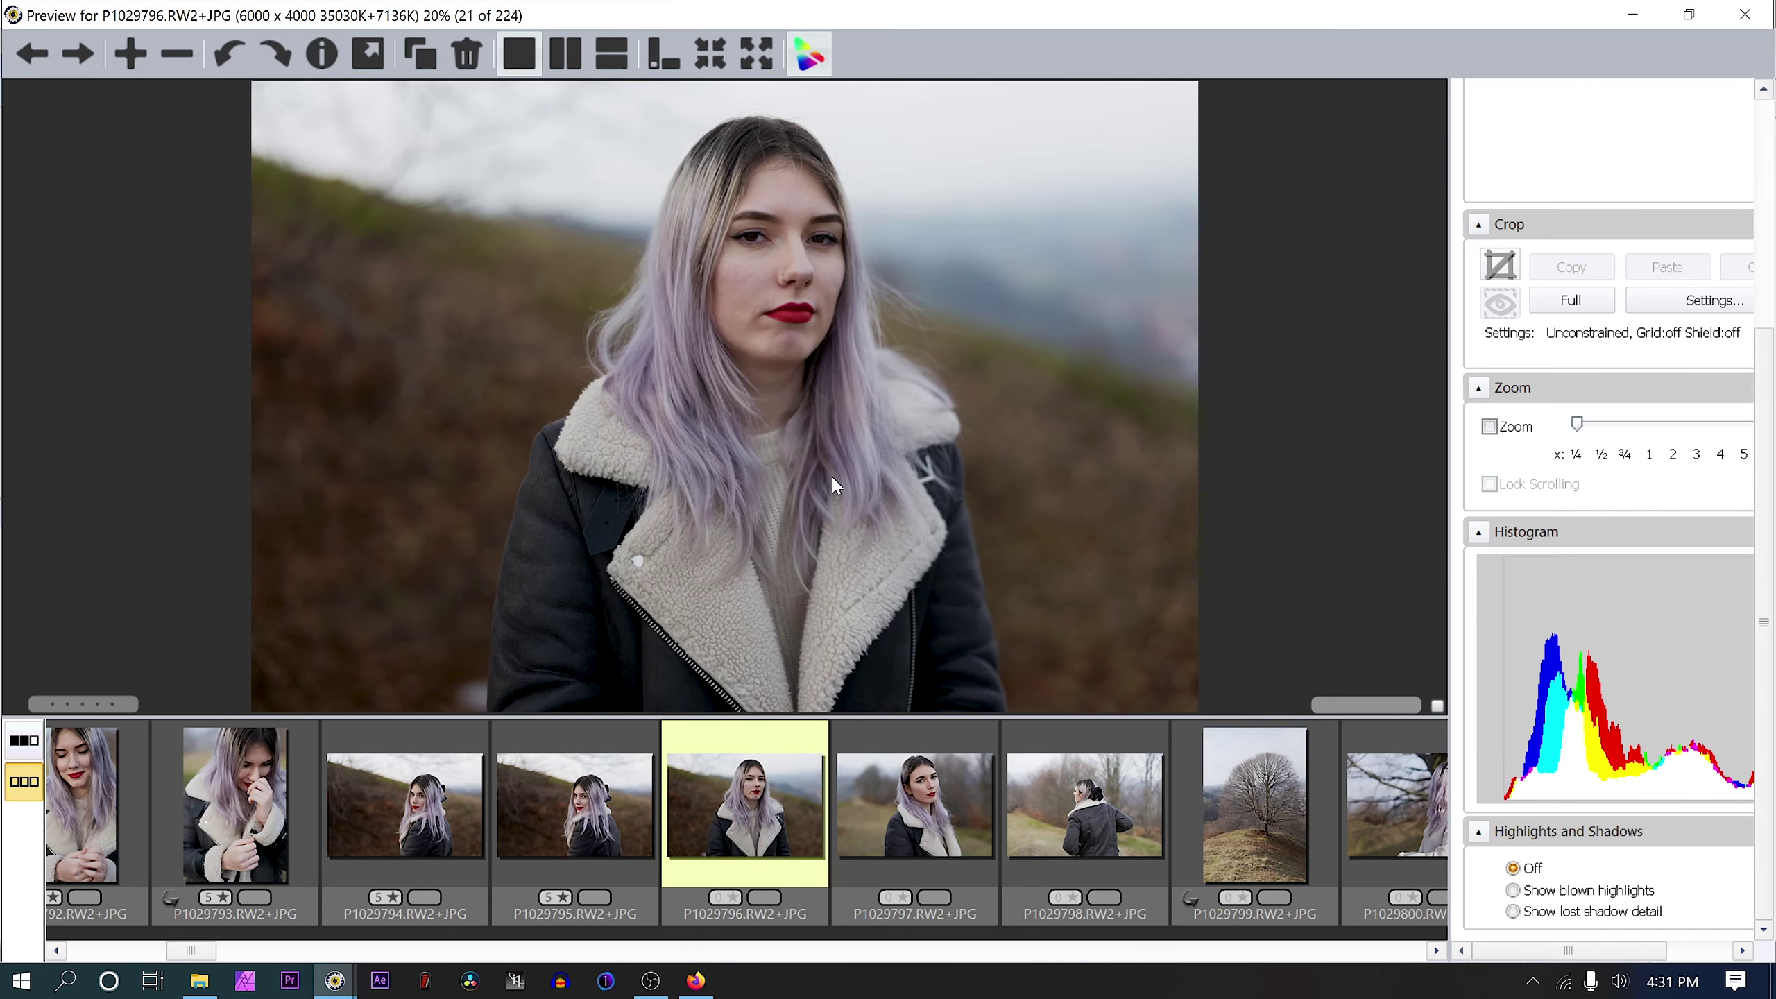
- Inspect the face in photo P1029796 at 50% zoom, then reduce the zoom to 25%
key("z")
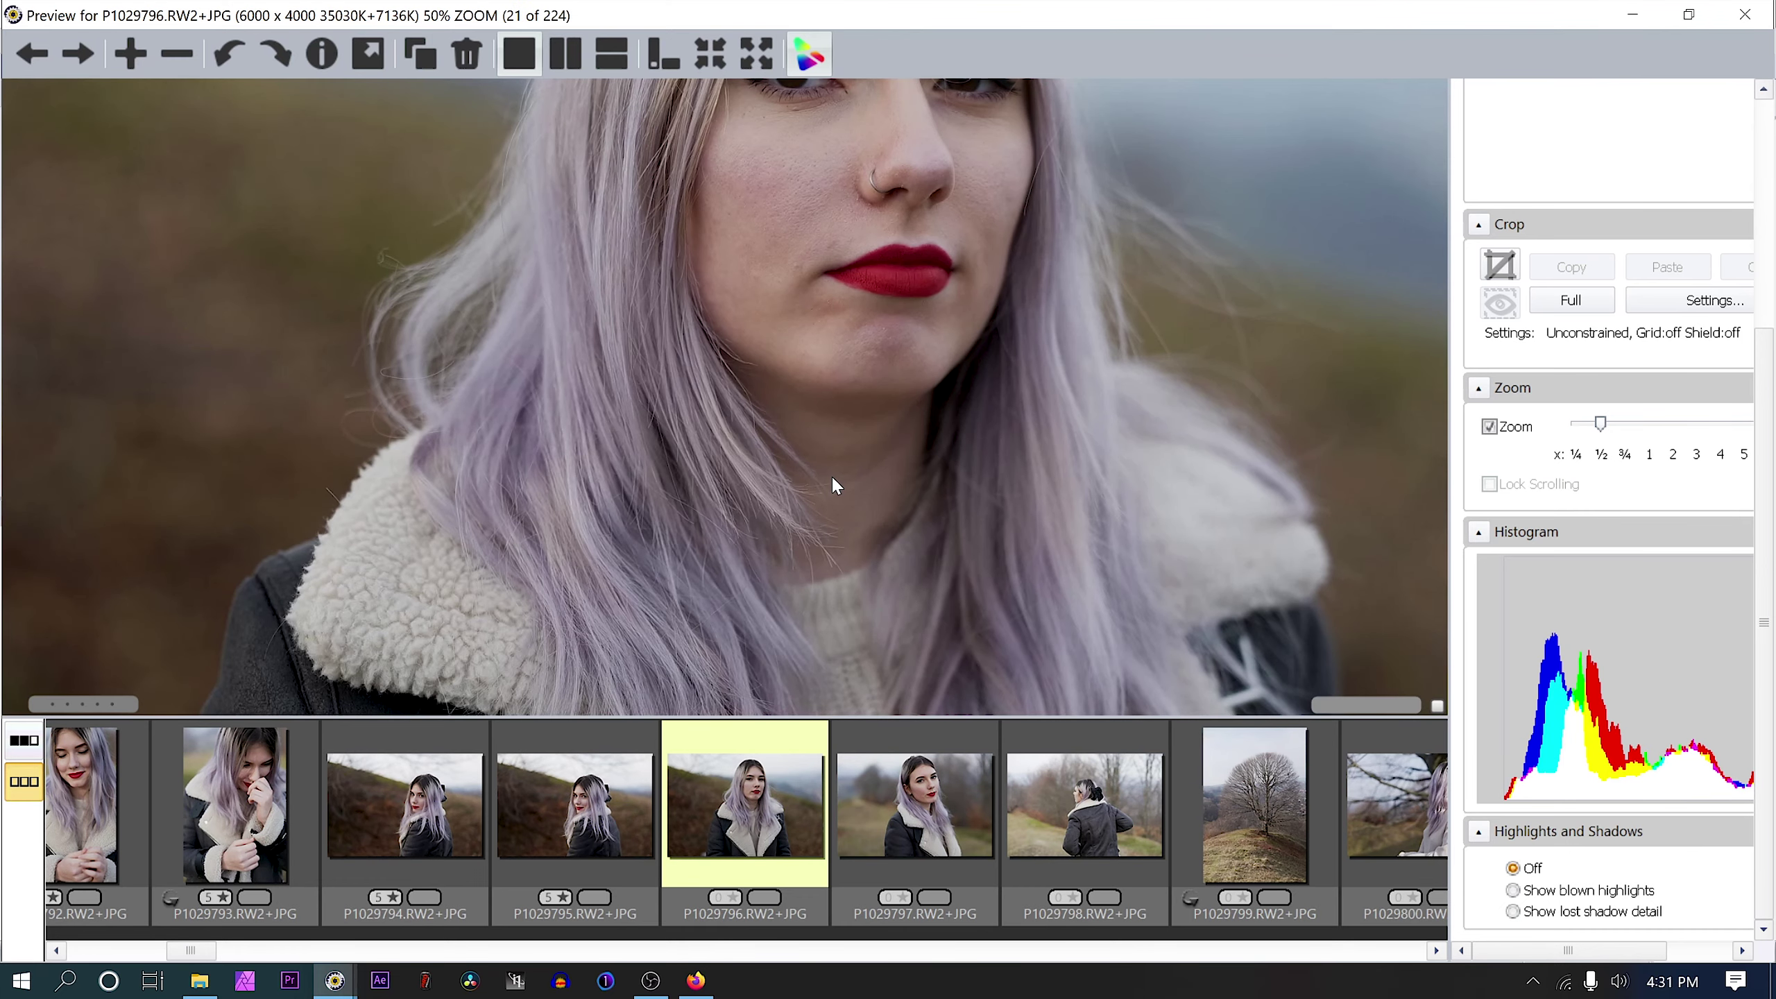
left_click_drag(832, 476, 793, 718)
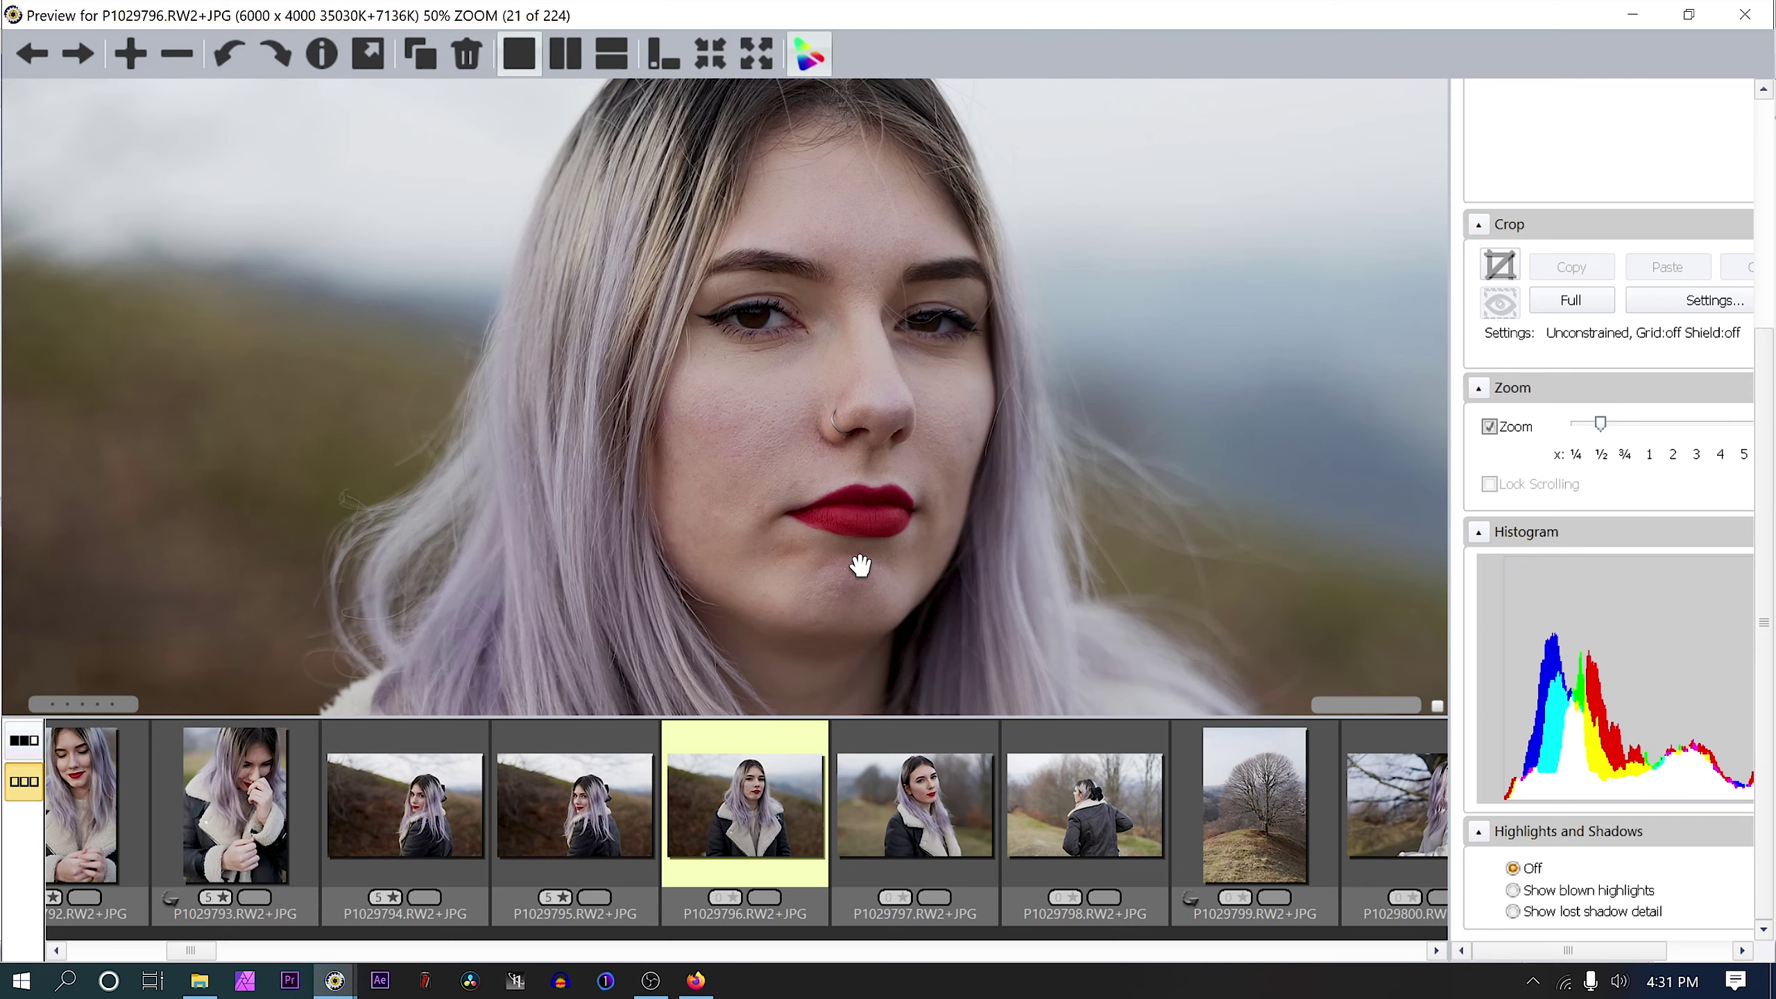
key("ctrl+minus")
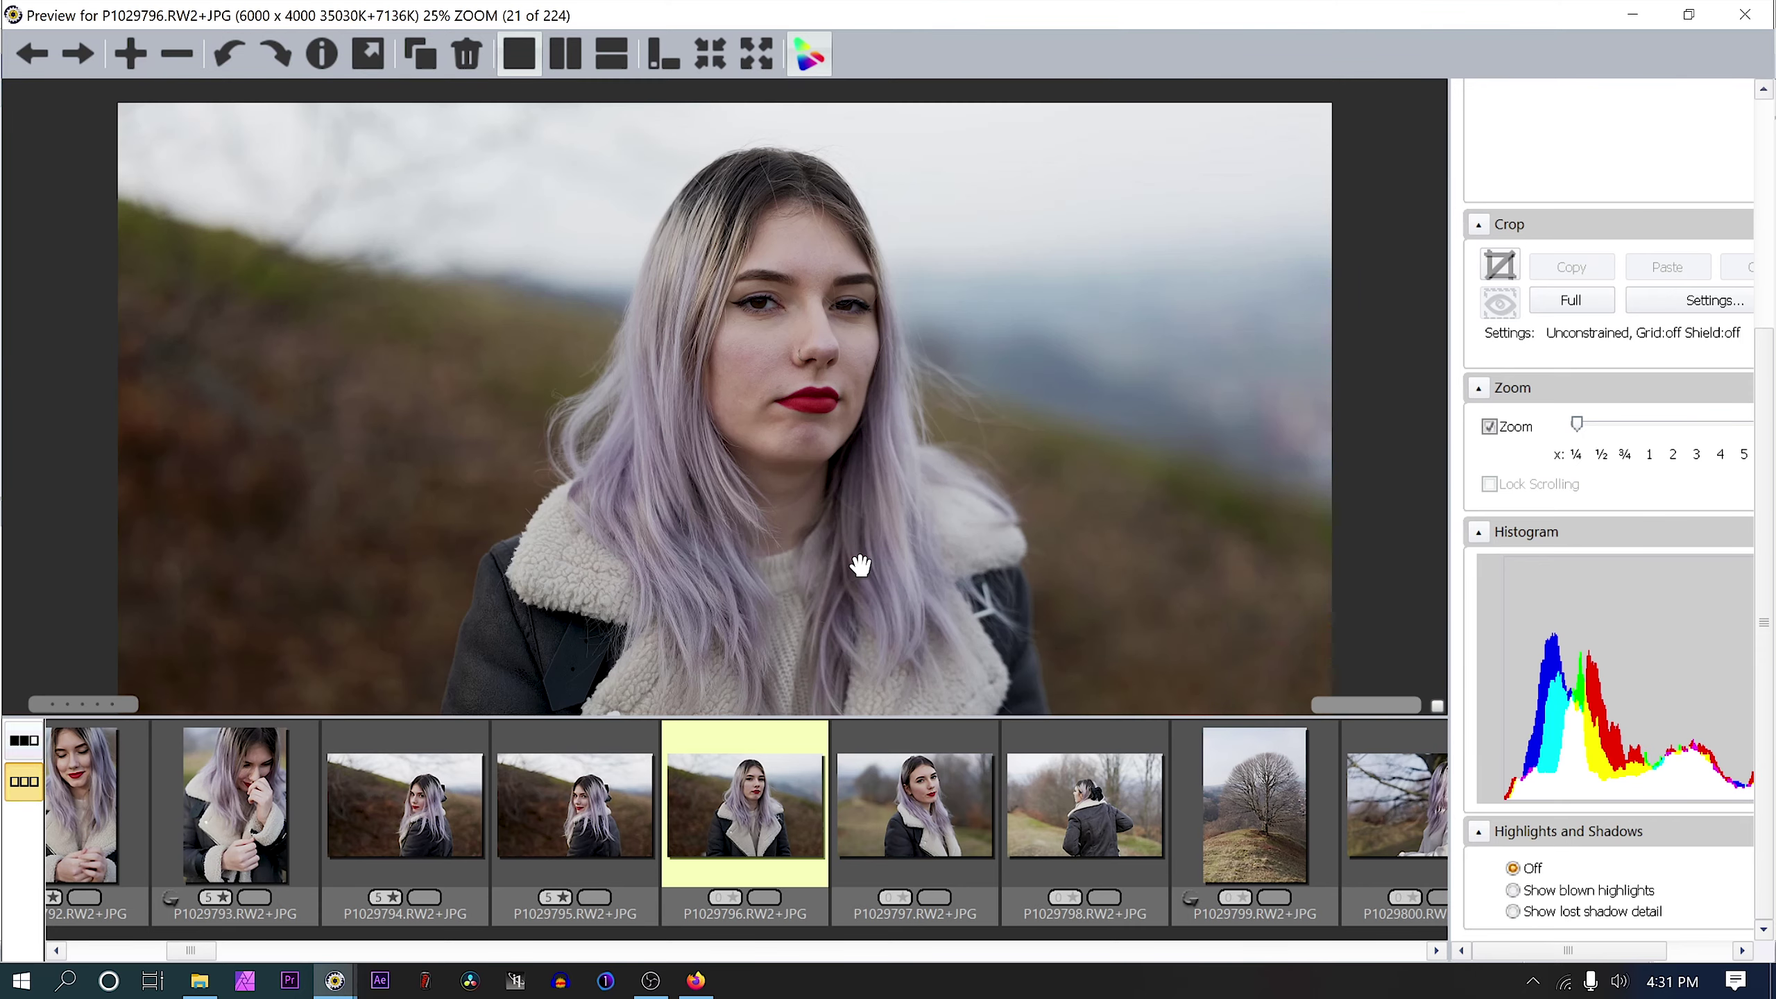
- Rate photos P1029796 through P1029804 five stars each while previewing them at 25% zoom
key("Right")
key("Right")
key("Right")
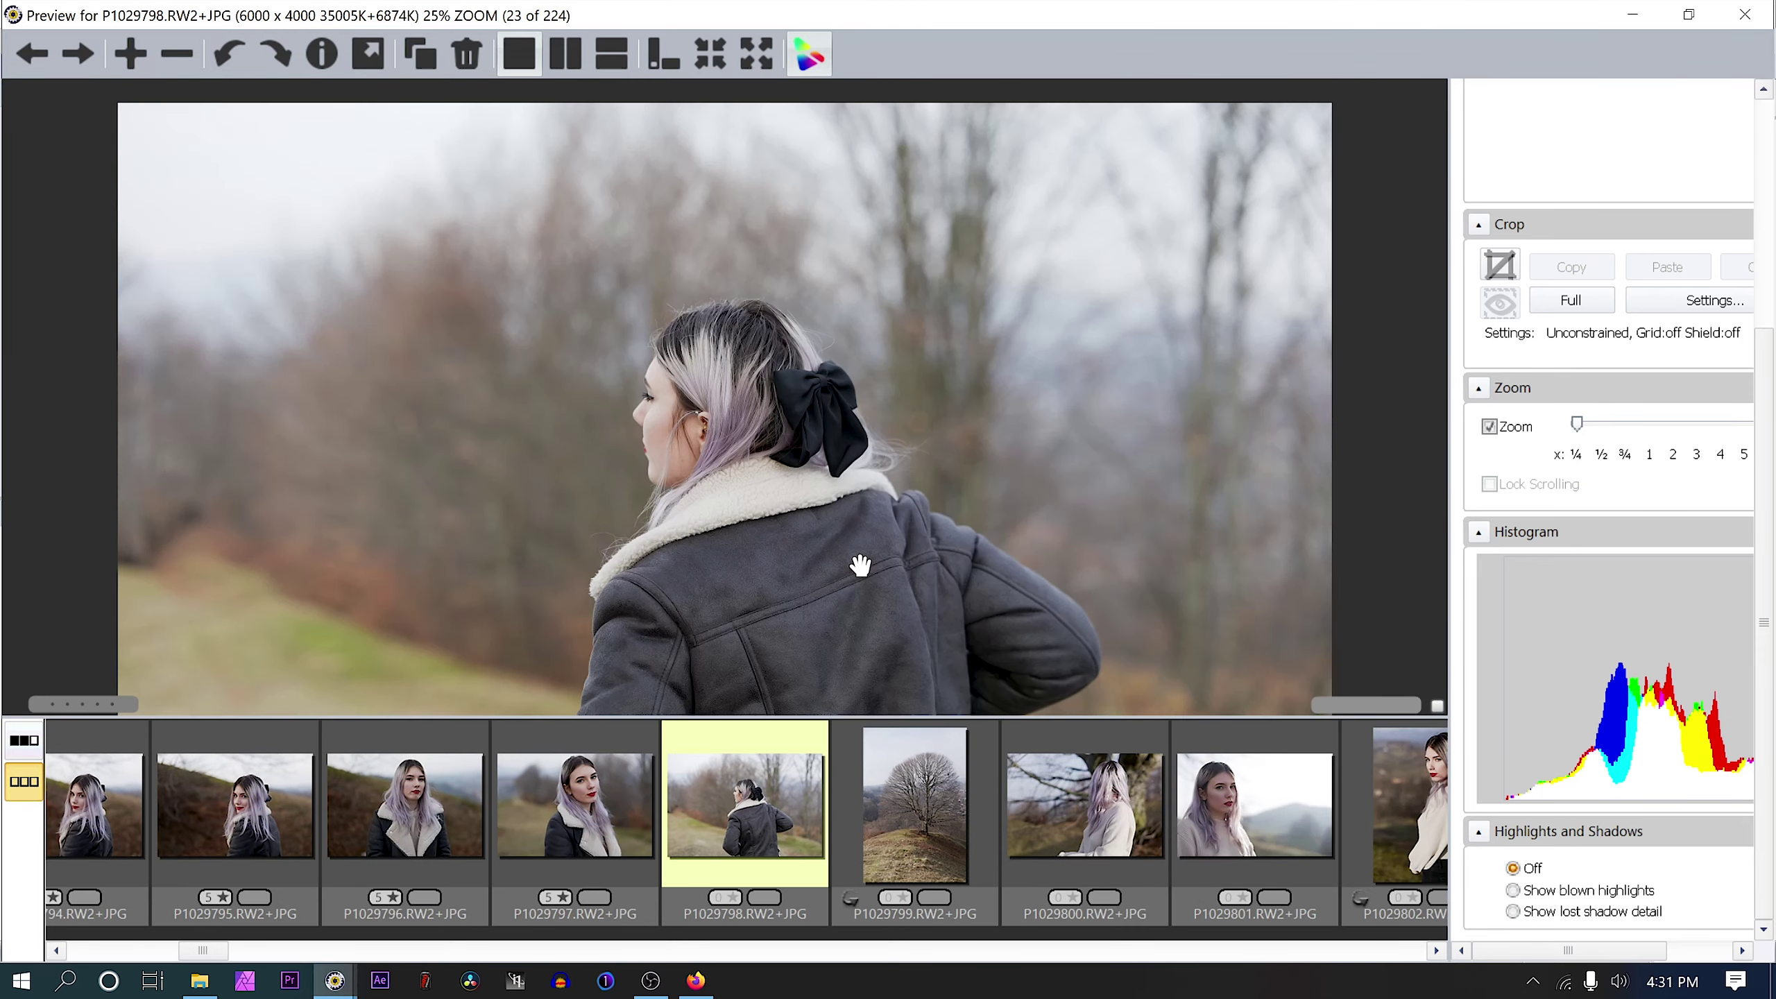
key("Right")
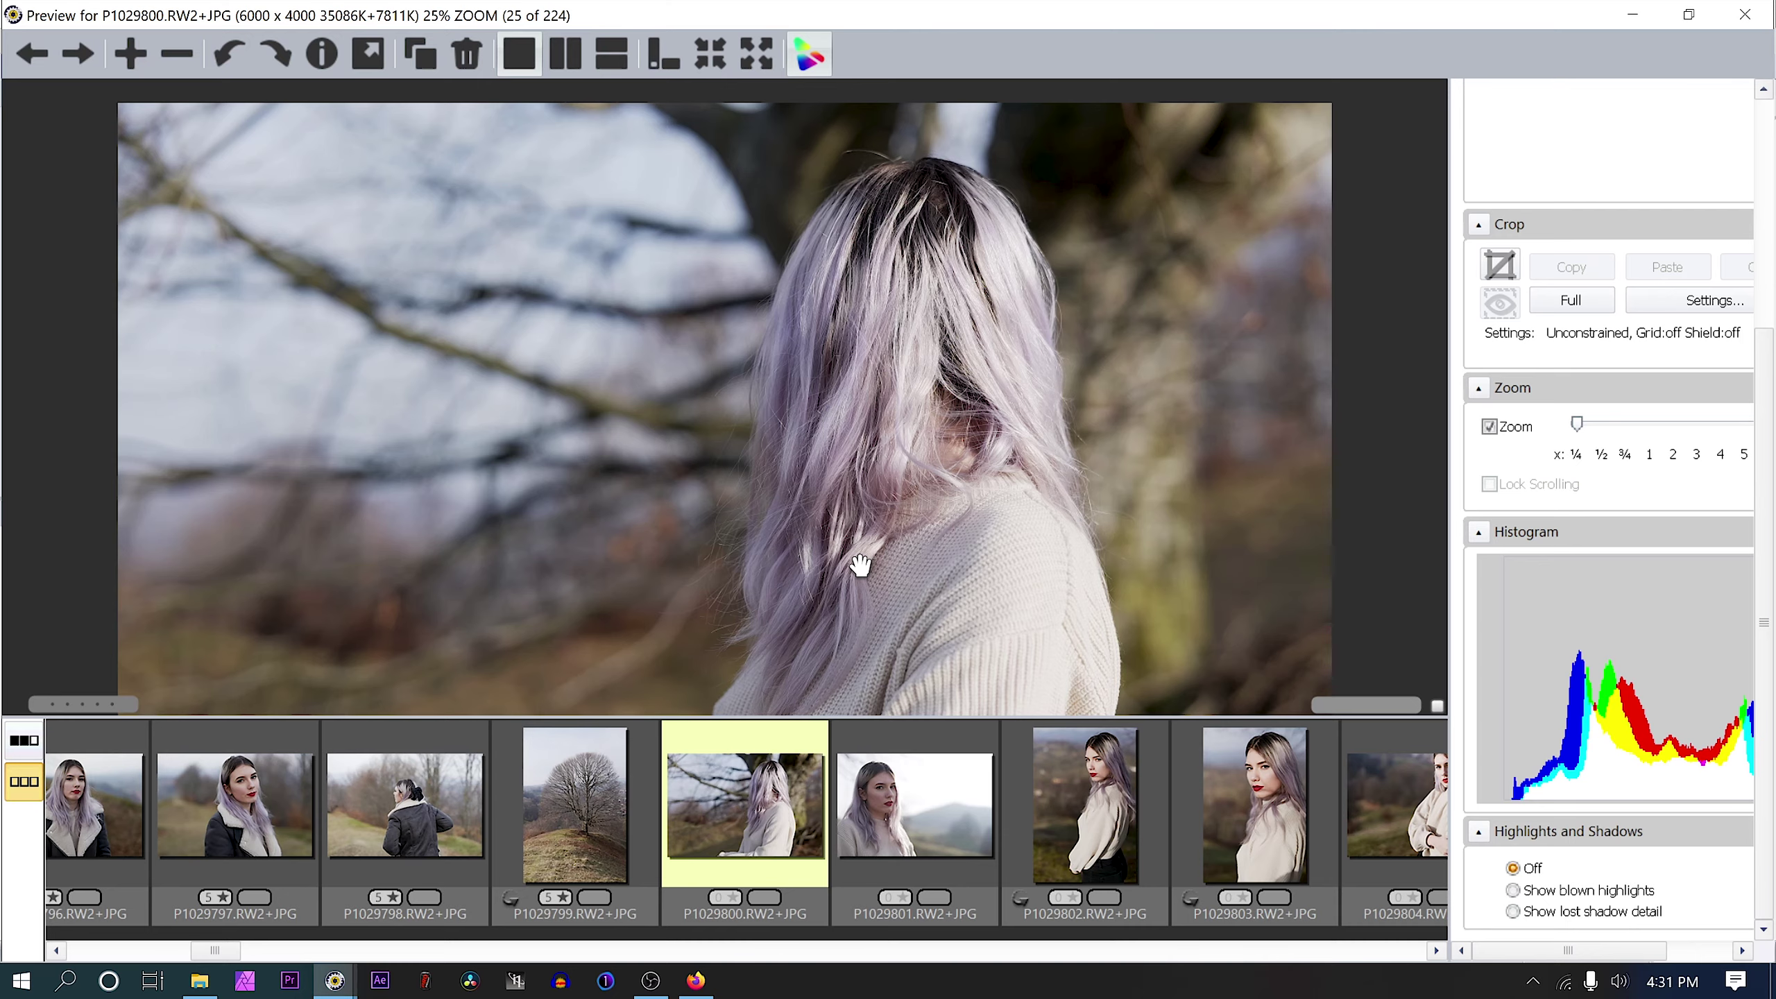
key("Right")
key("Right")
key("Right")
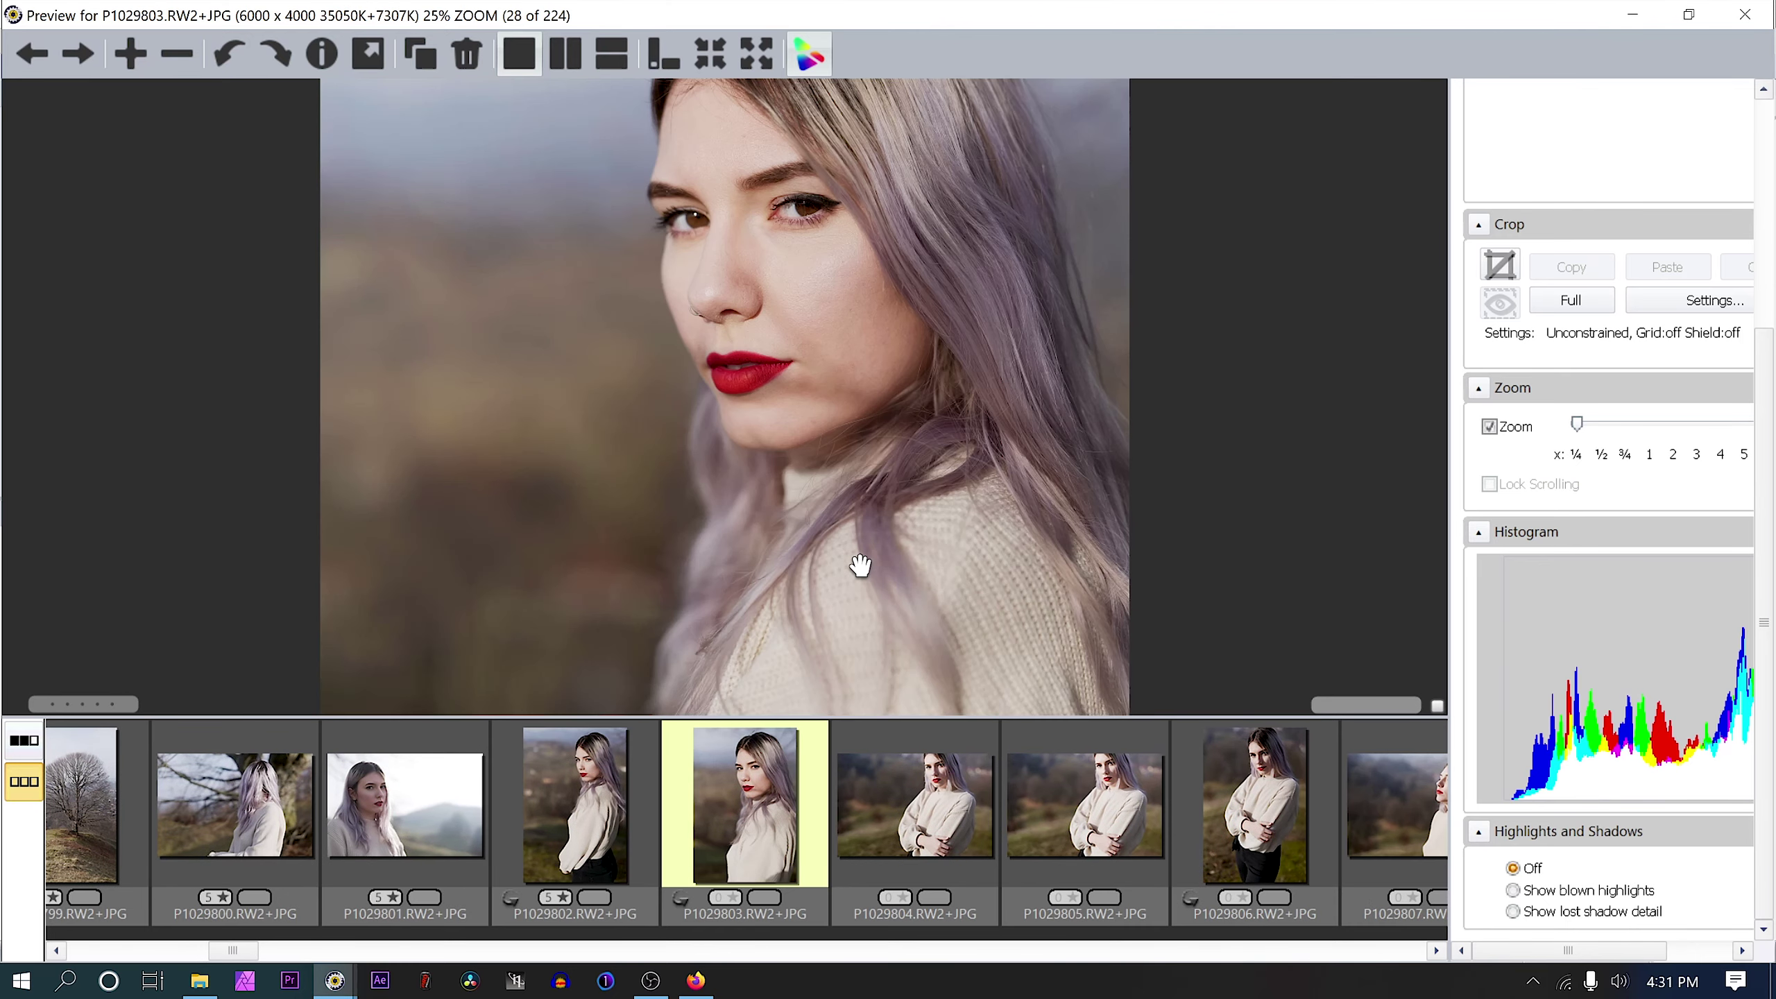
key("Right")
key("Right")
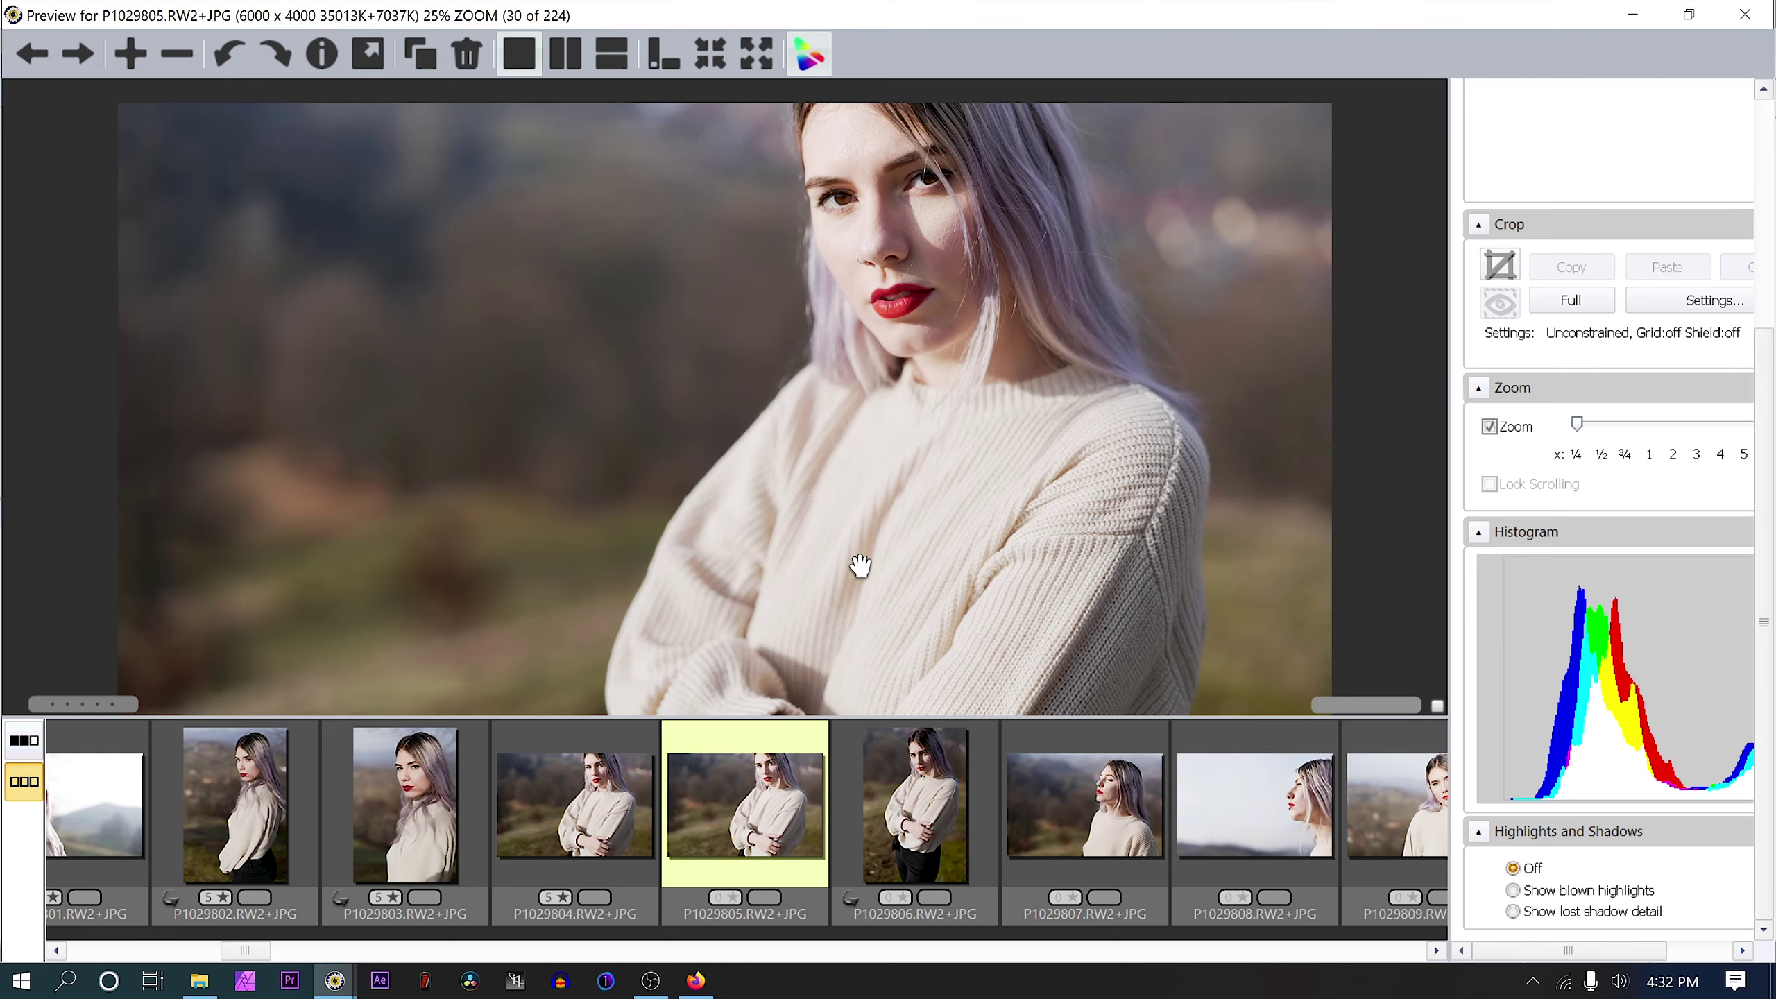
- Assign five stars to each photo from P1029805 through P1029814 and bring up P1029815 in the preview
key("Right")
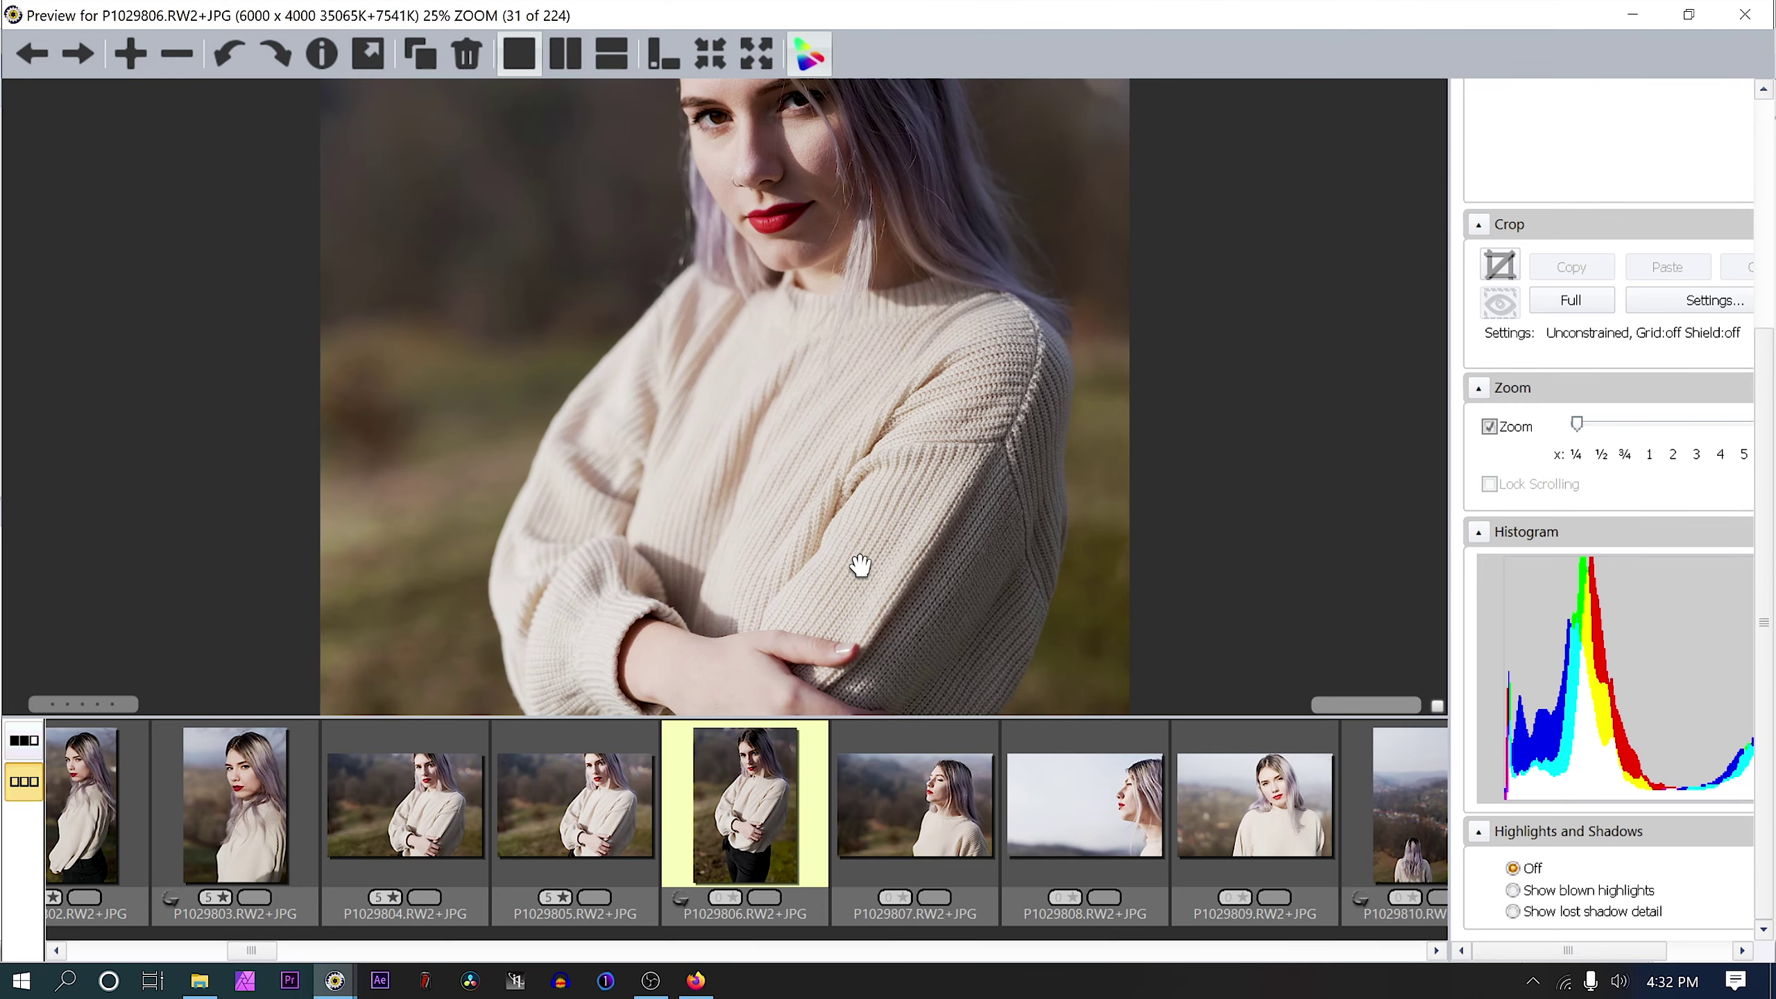
key("Right")
key("Right")
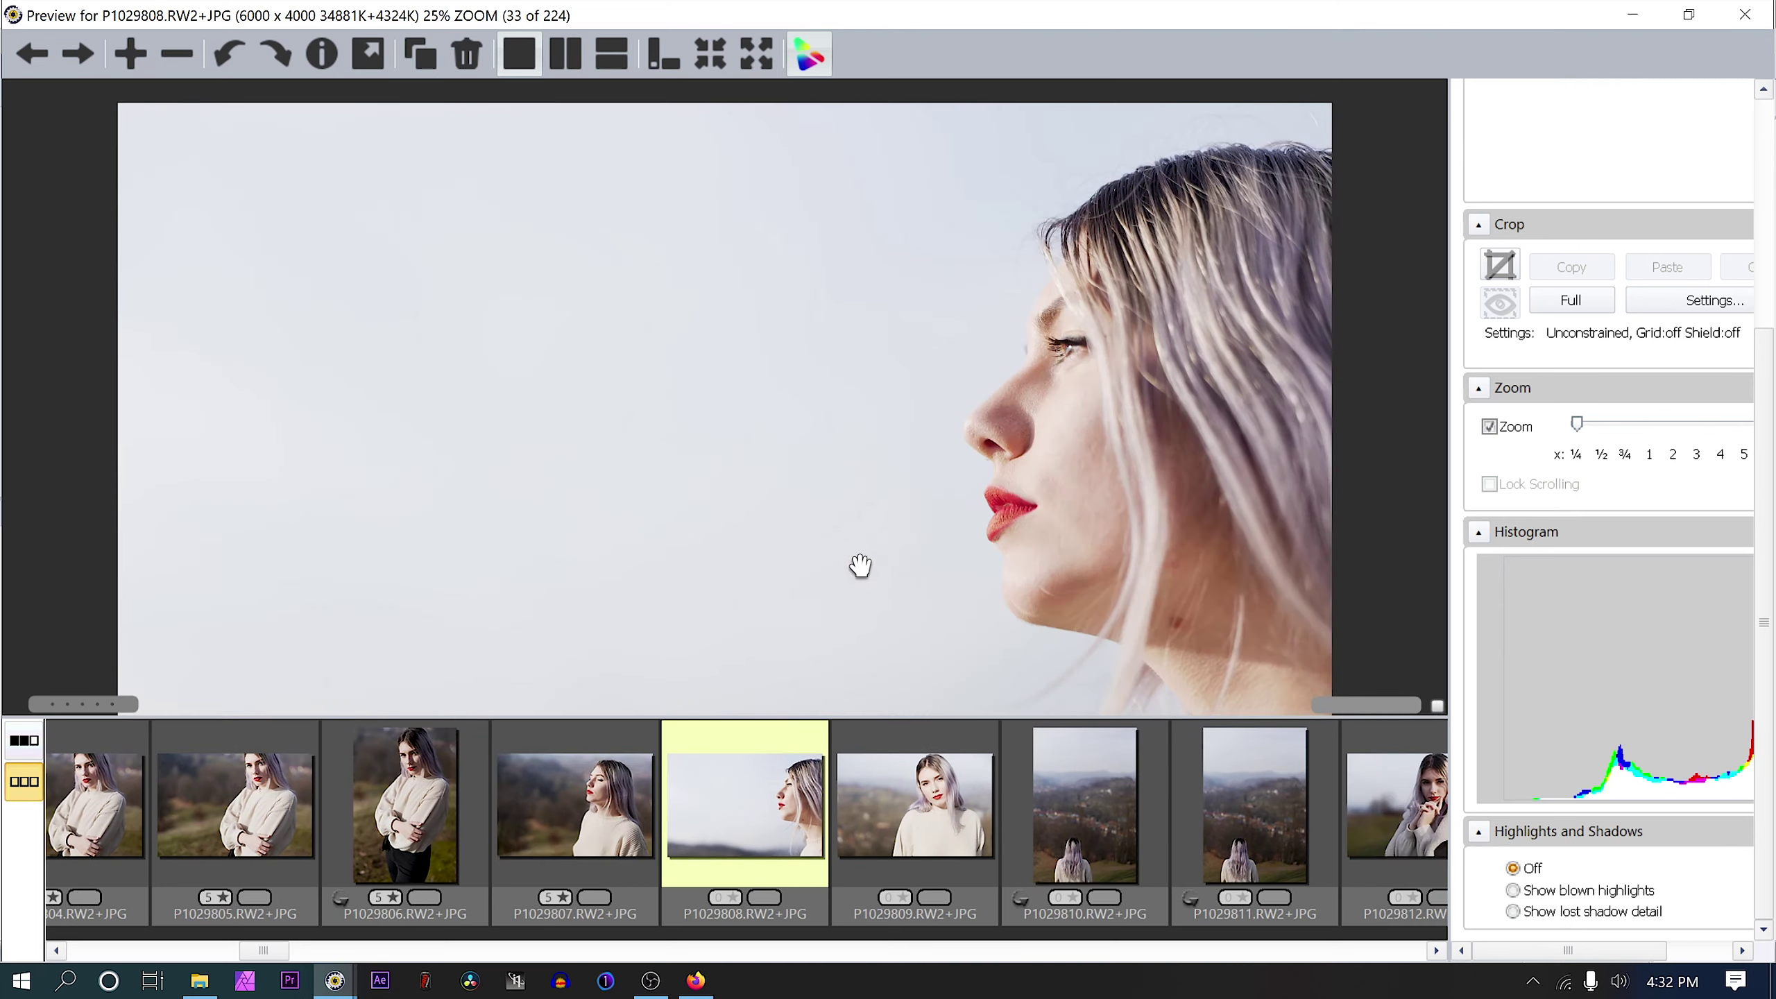
key("Right")
key("Right")
key("Right")
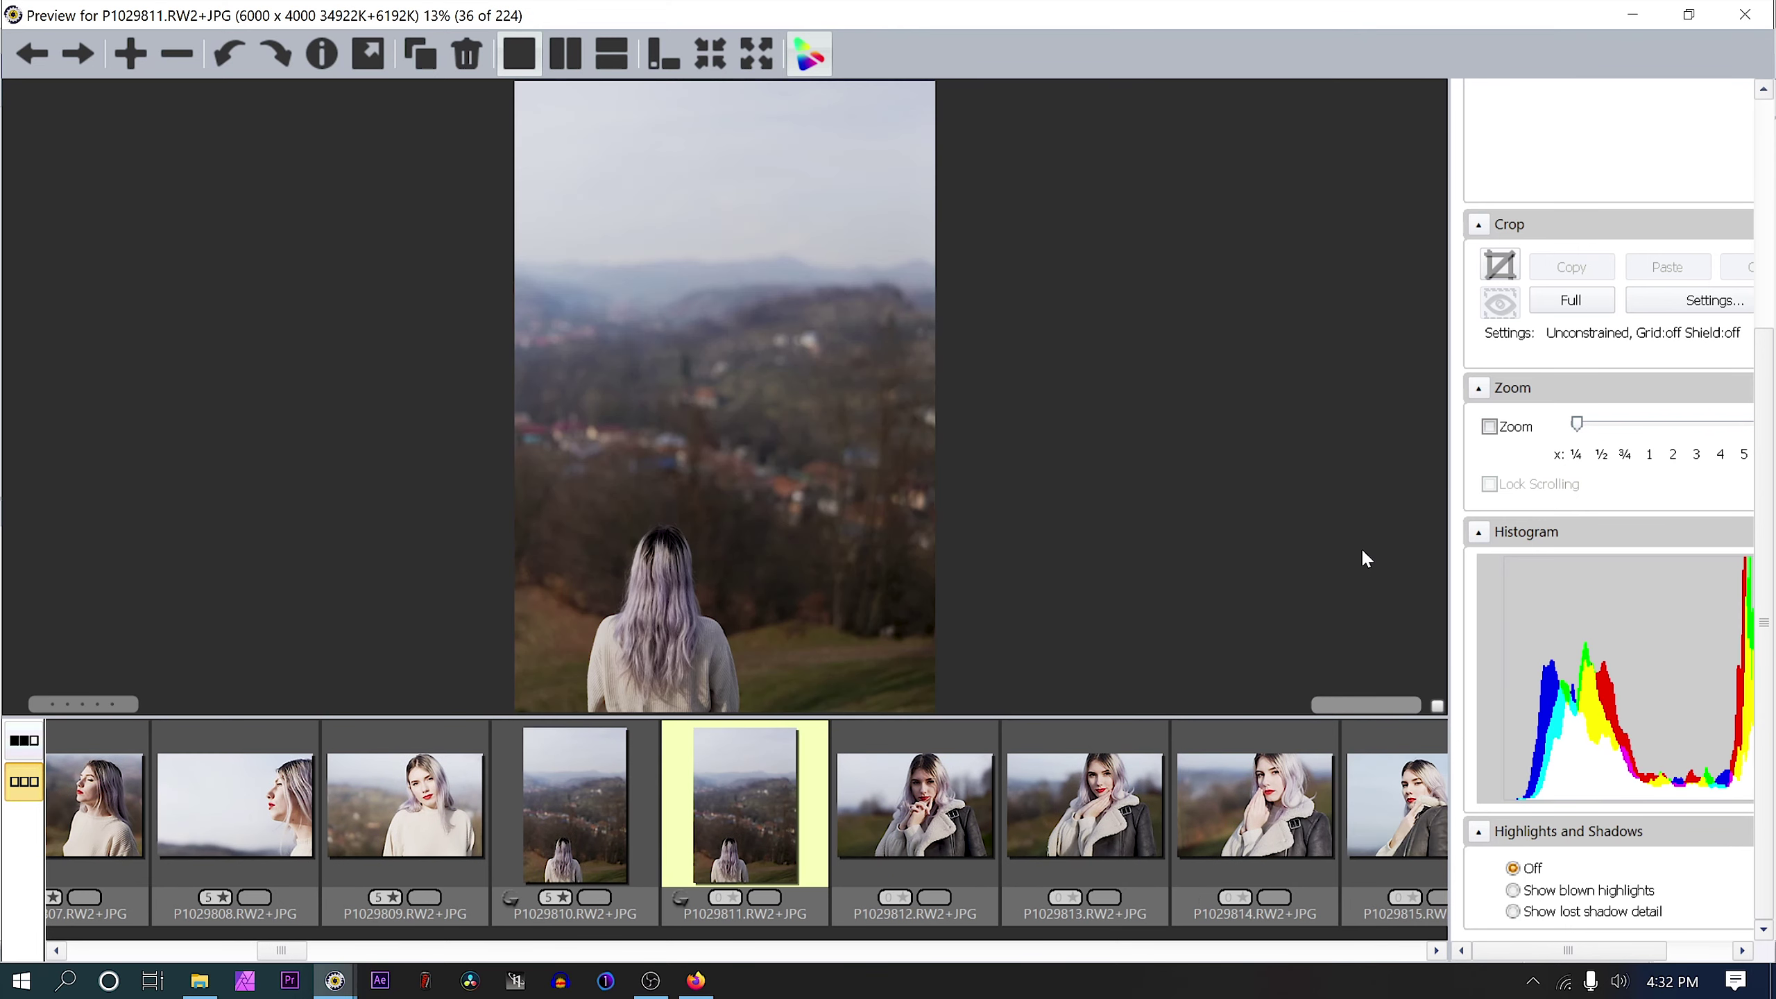
key("Right")
key("Right")
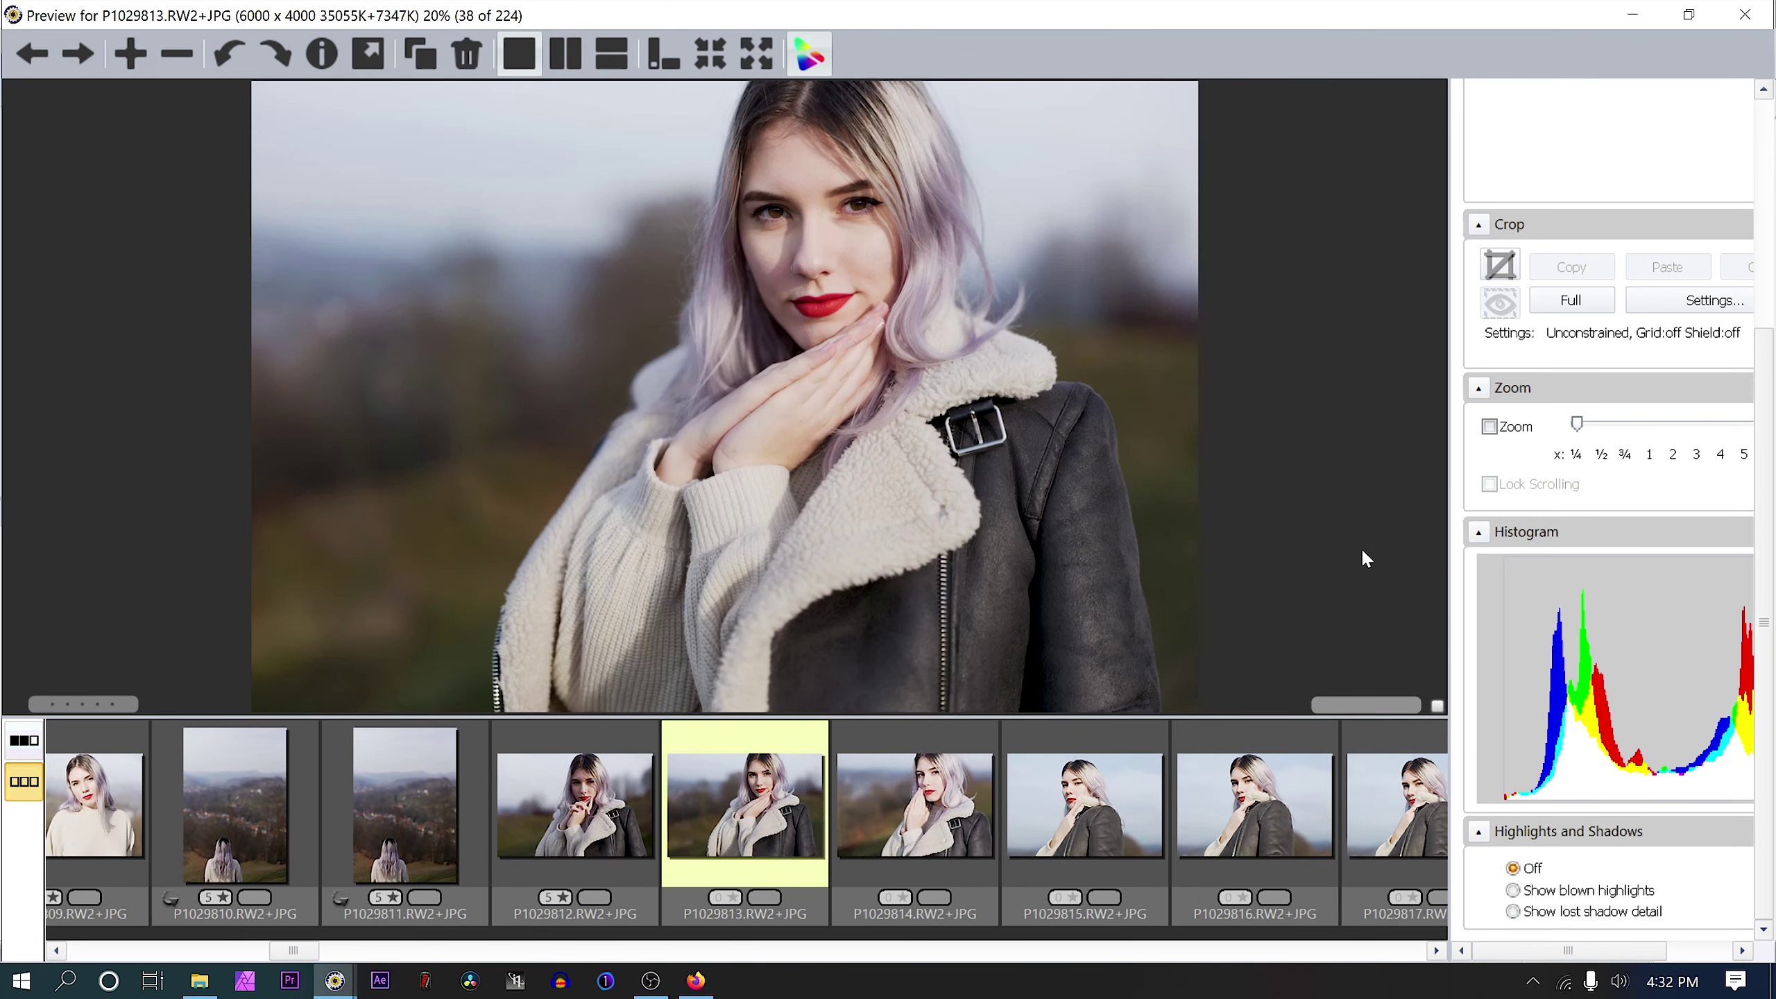
key("Right")
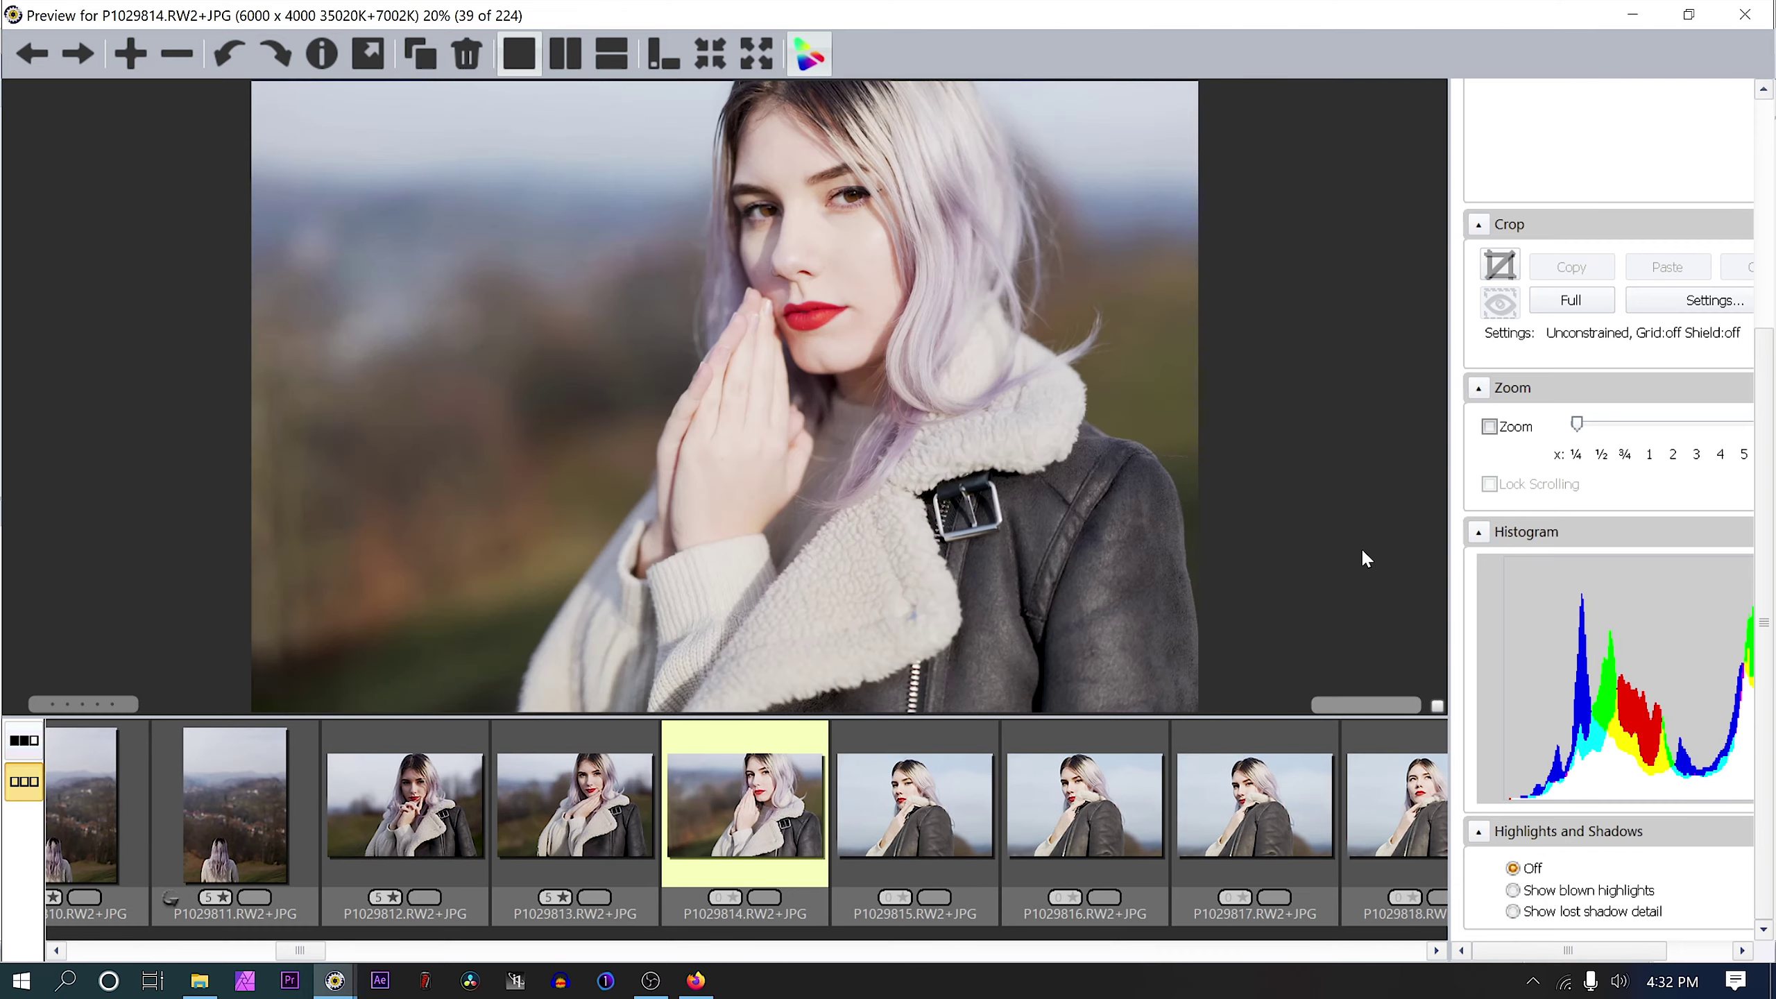
key("Right")
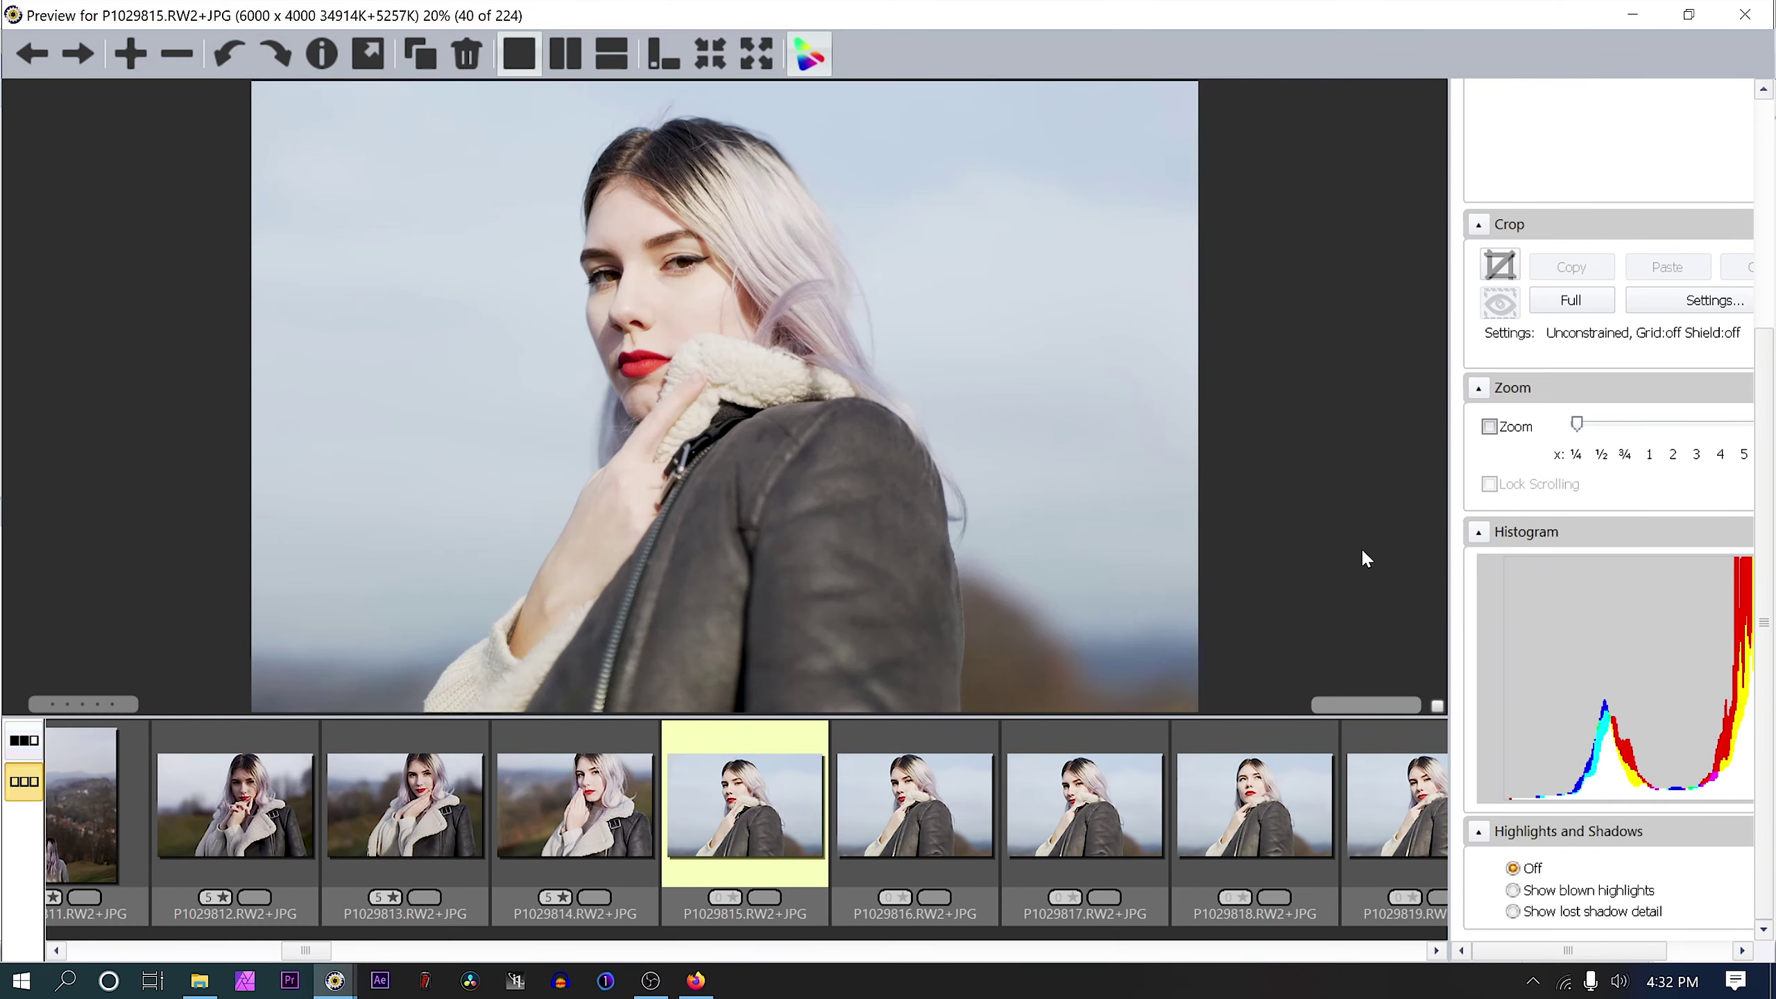